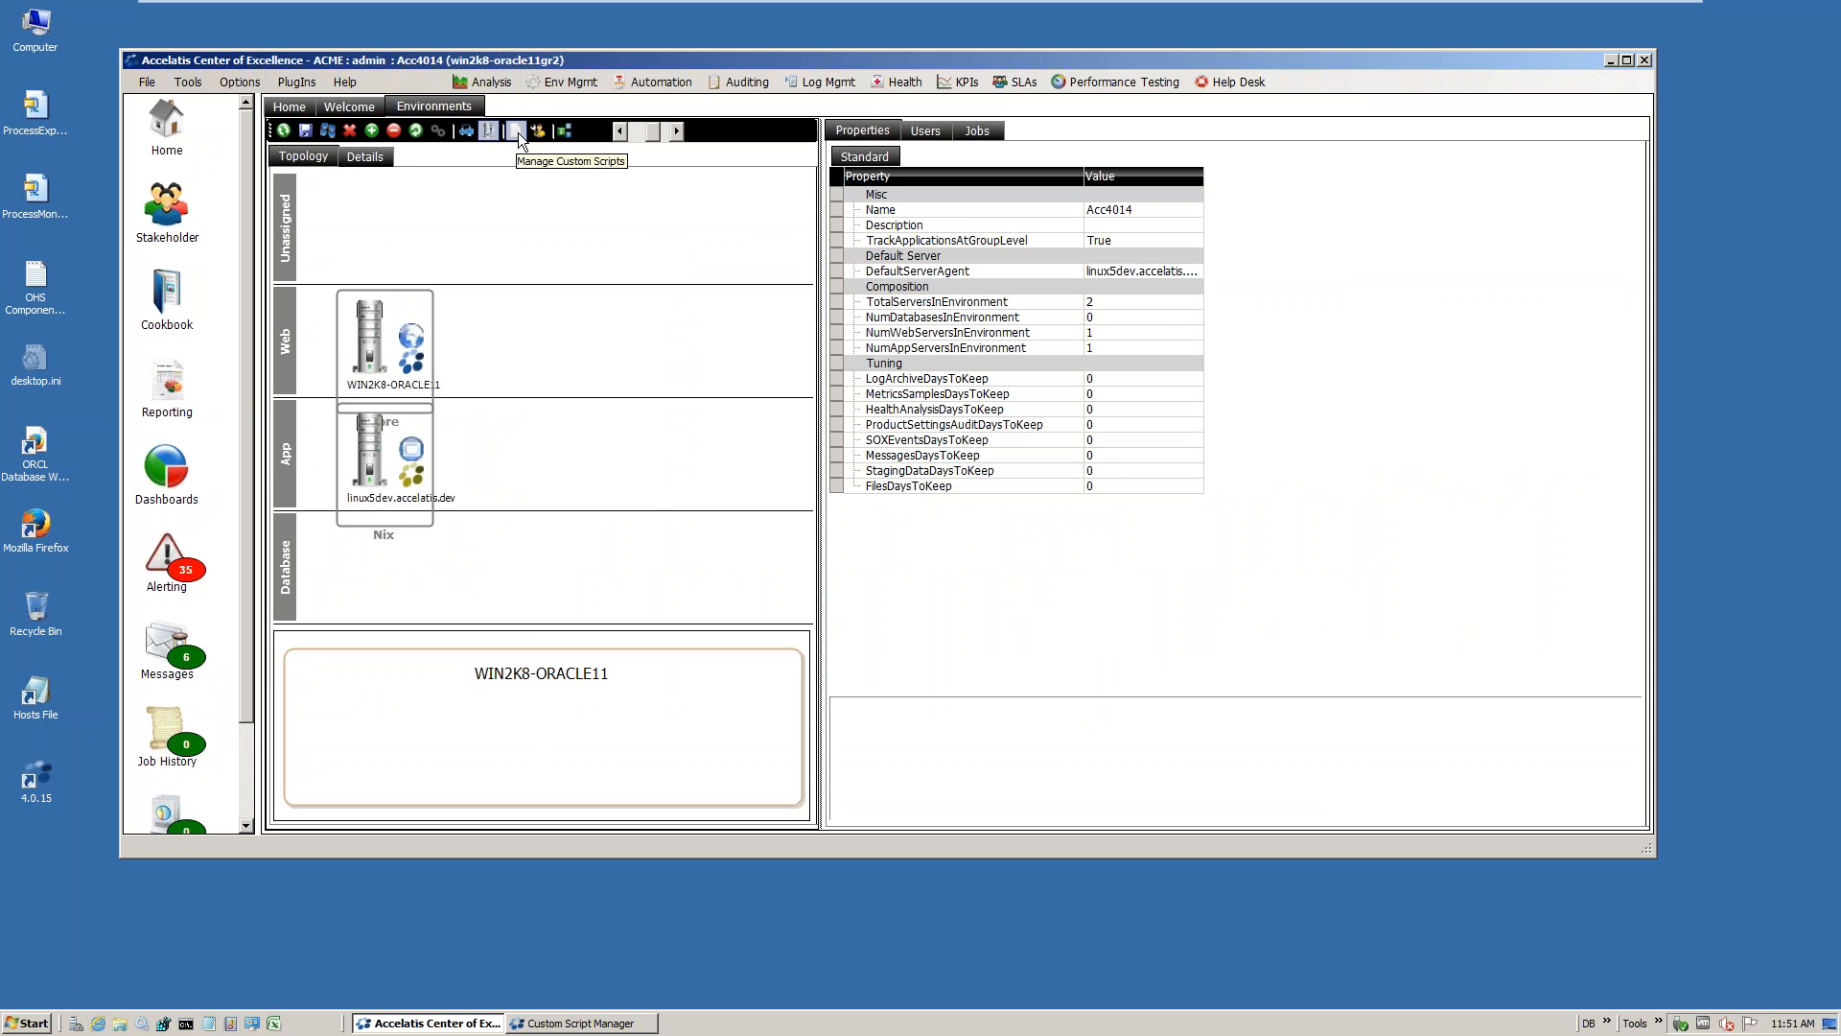
Bring up the Custom Script Manager window and view the code of ViewUserVariables.bat, test.vbs, LinuxTest.sh and test.bat
click(599, 1022)
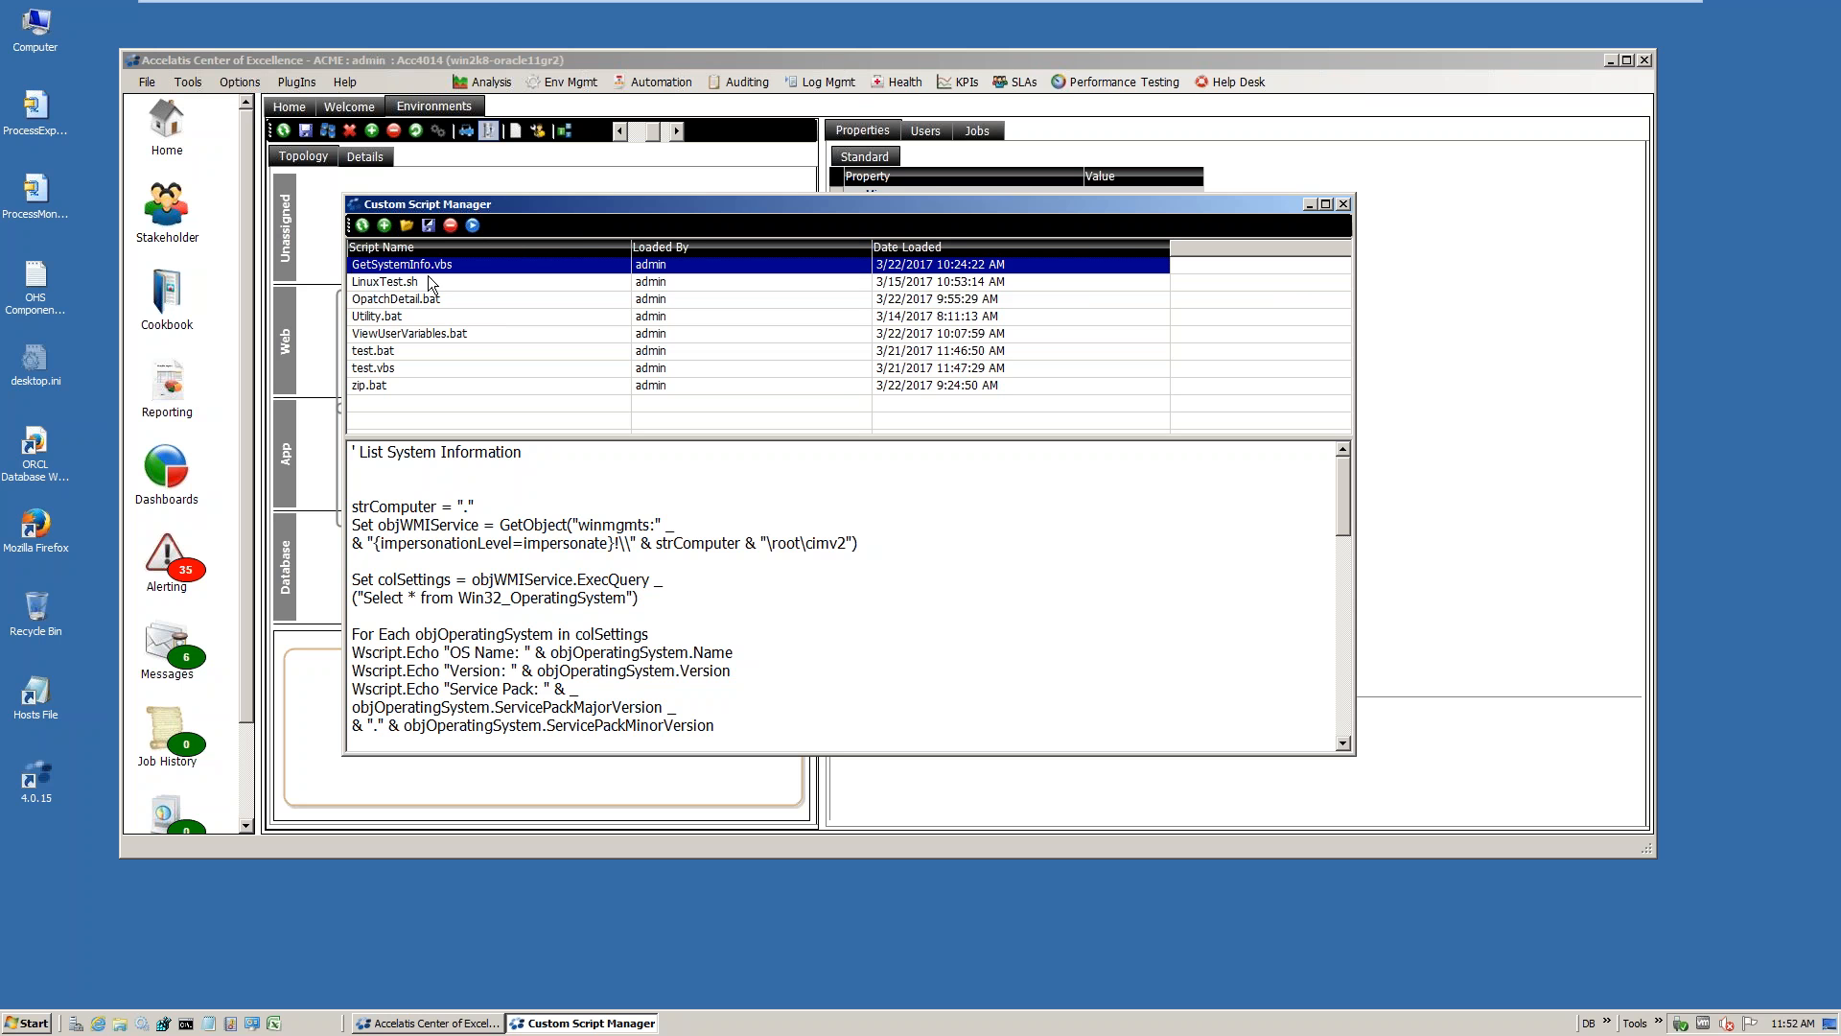
click(417, 334)
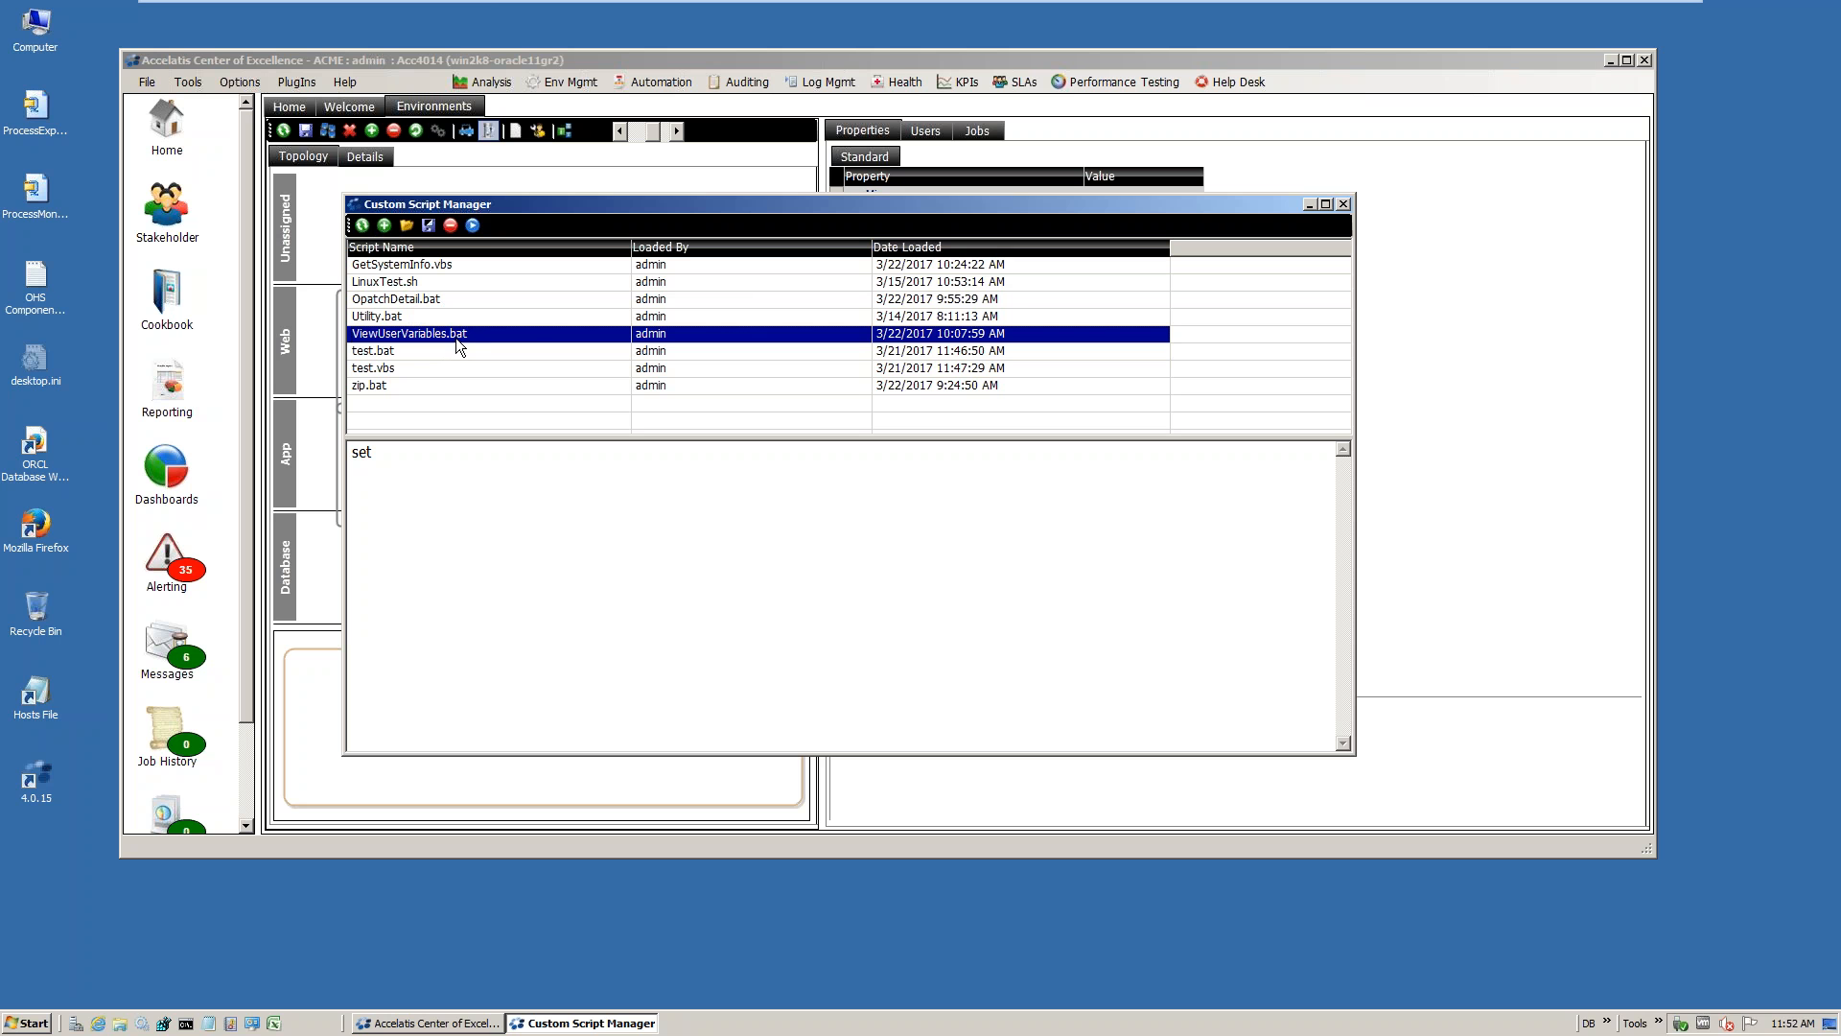
click(406, 367)
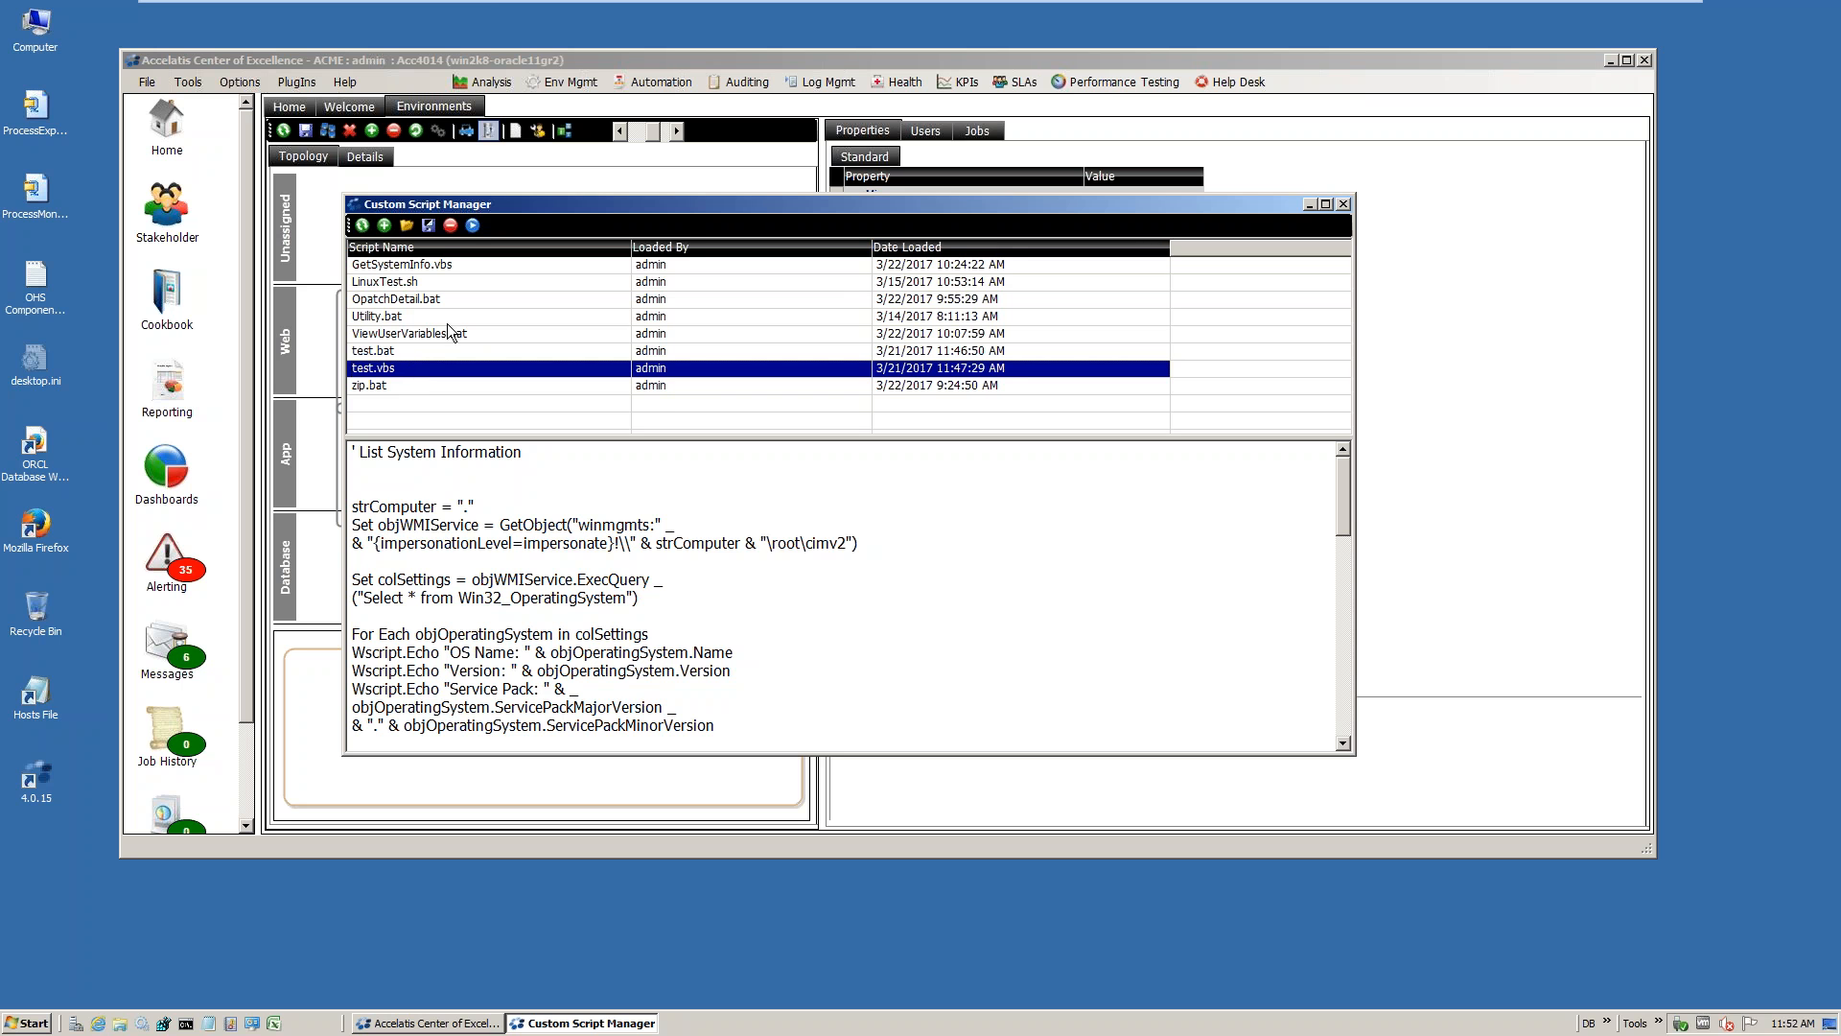
click(433, 284)
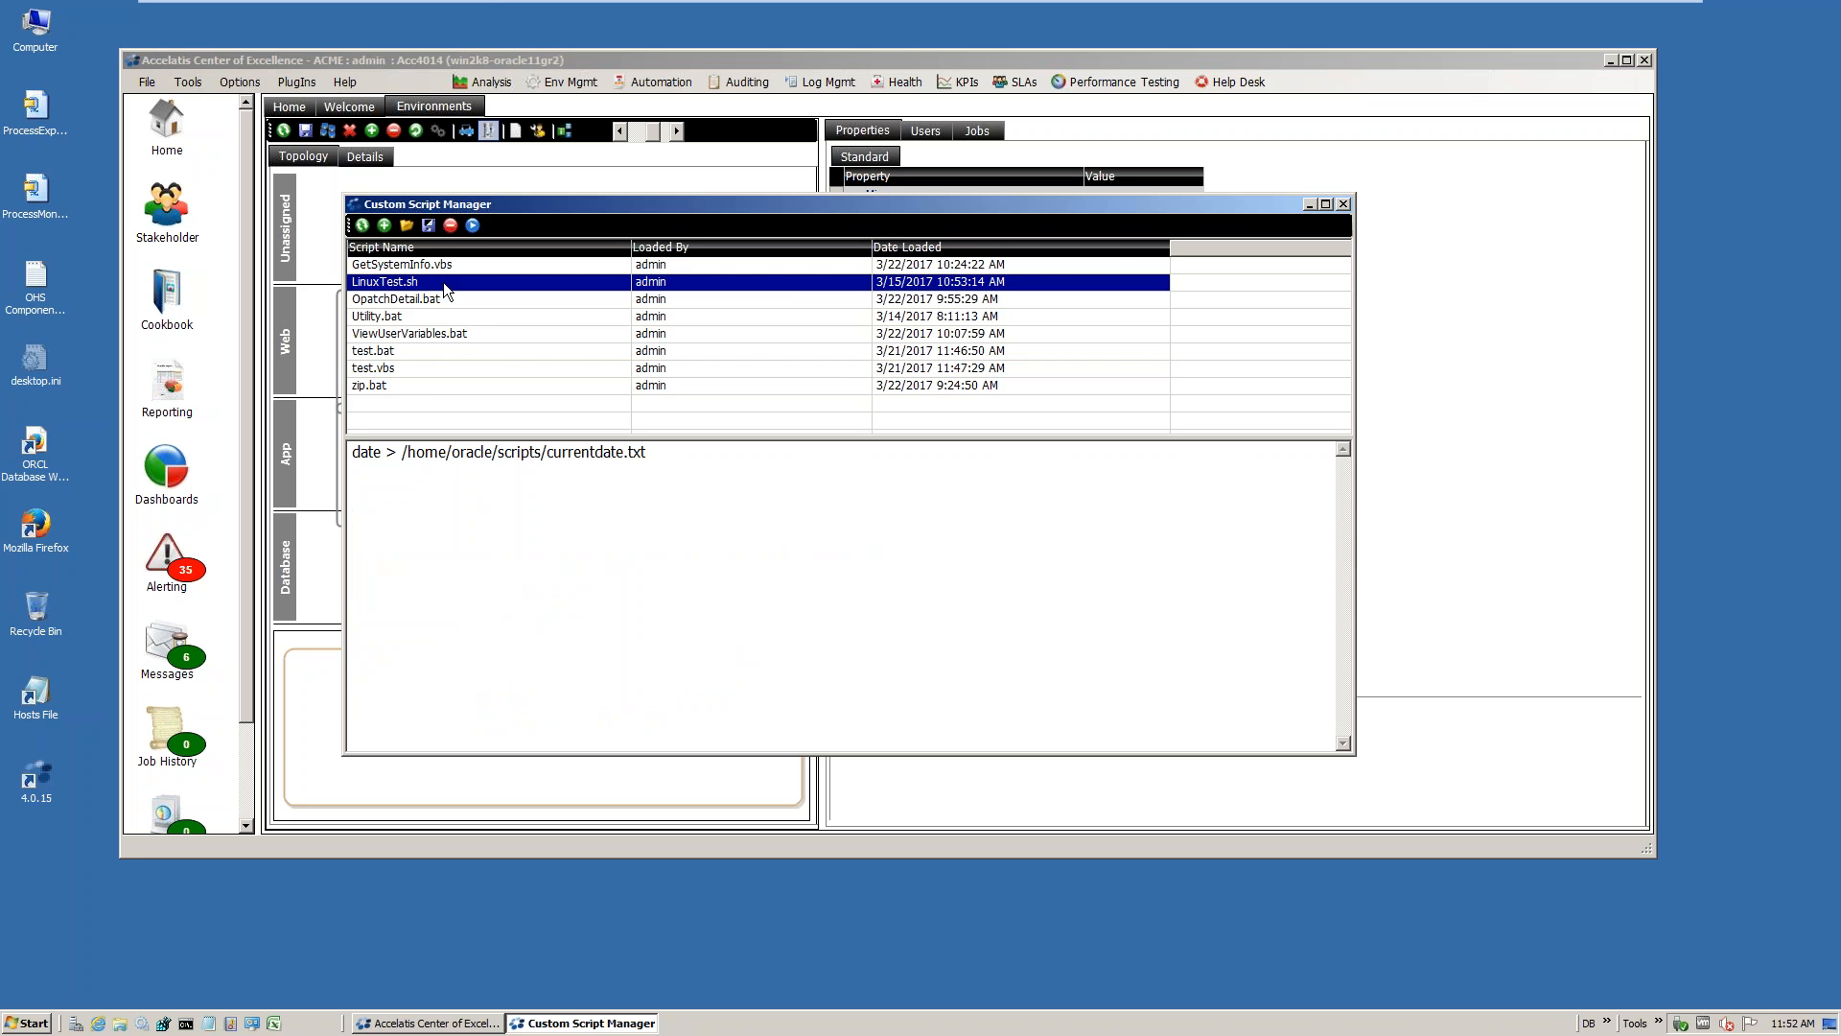
click(418, 366)
click(415, 353)
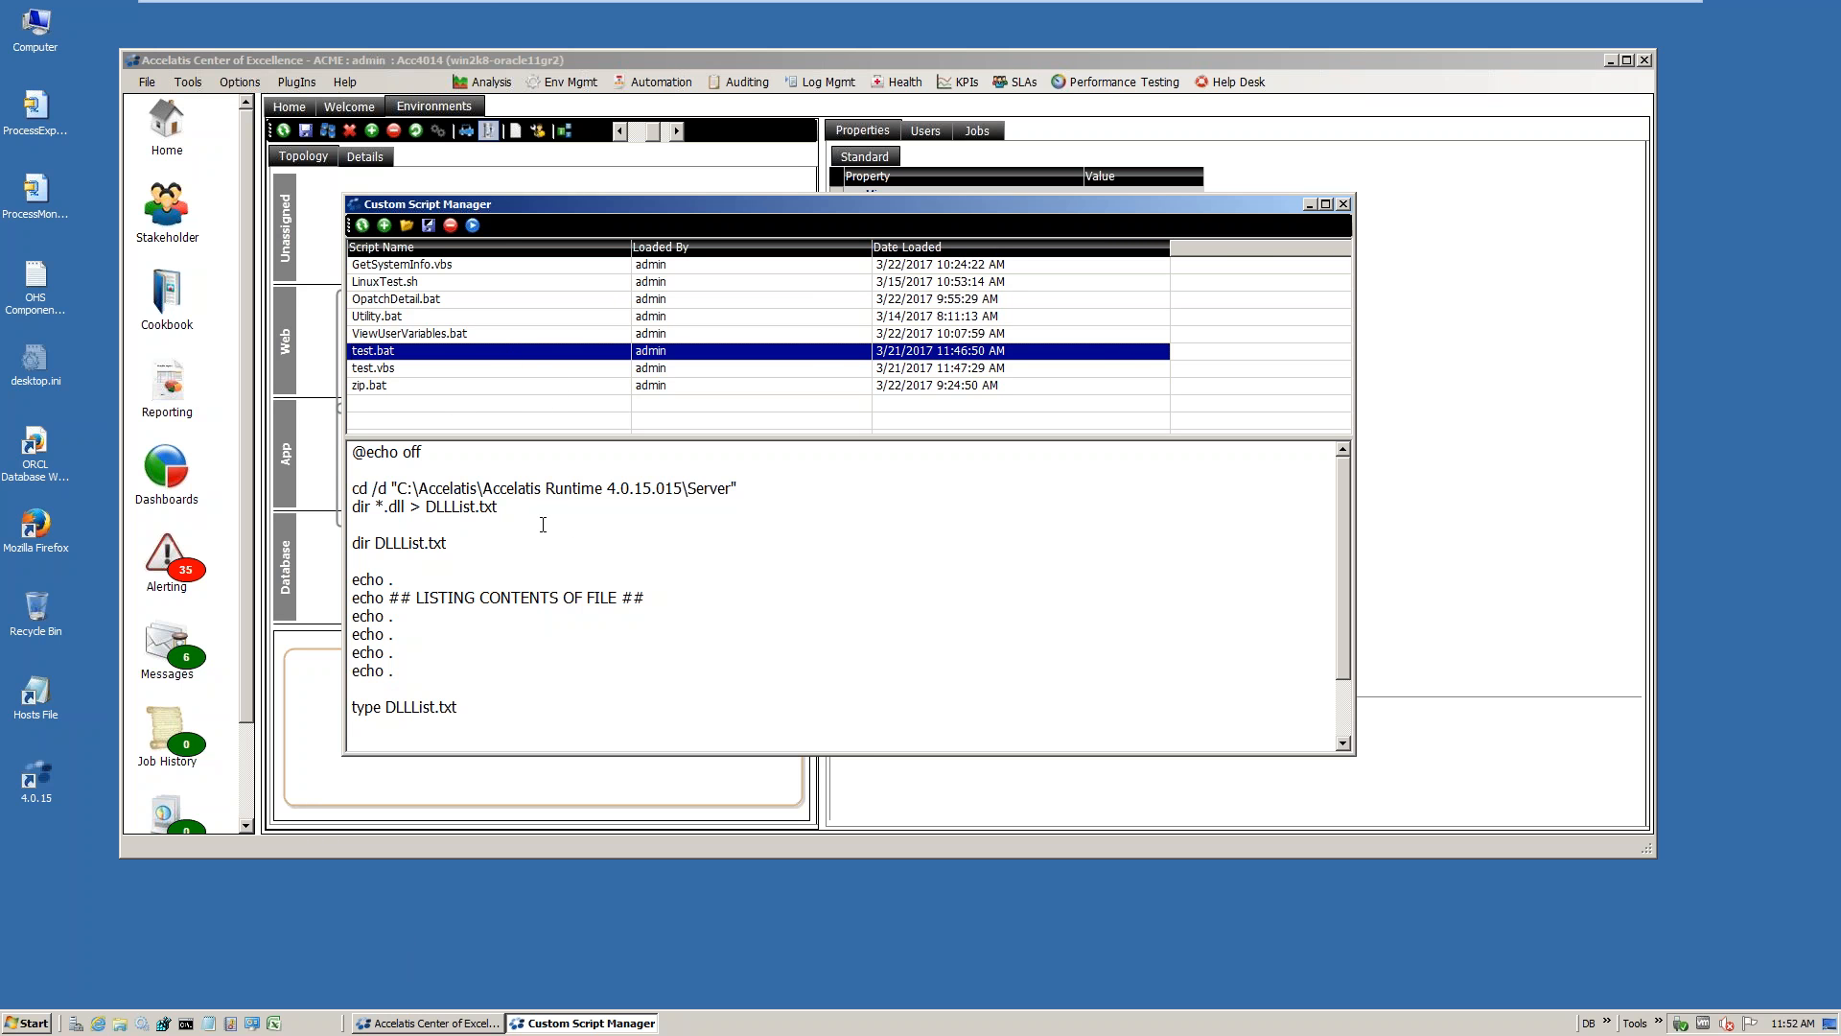
View the contents of the ProcessExplorer.zip archive on the desktop, then return to the Custom Script Manager
click(30, 112)
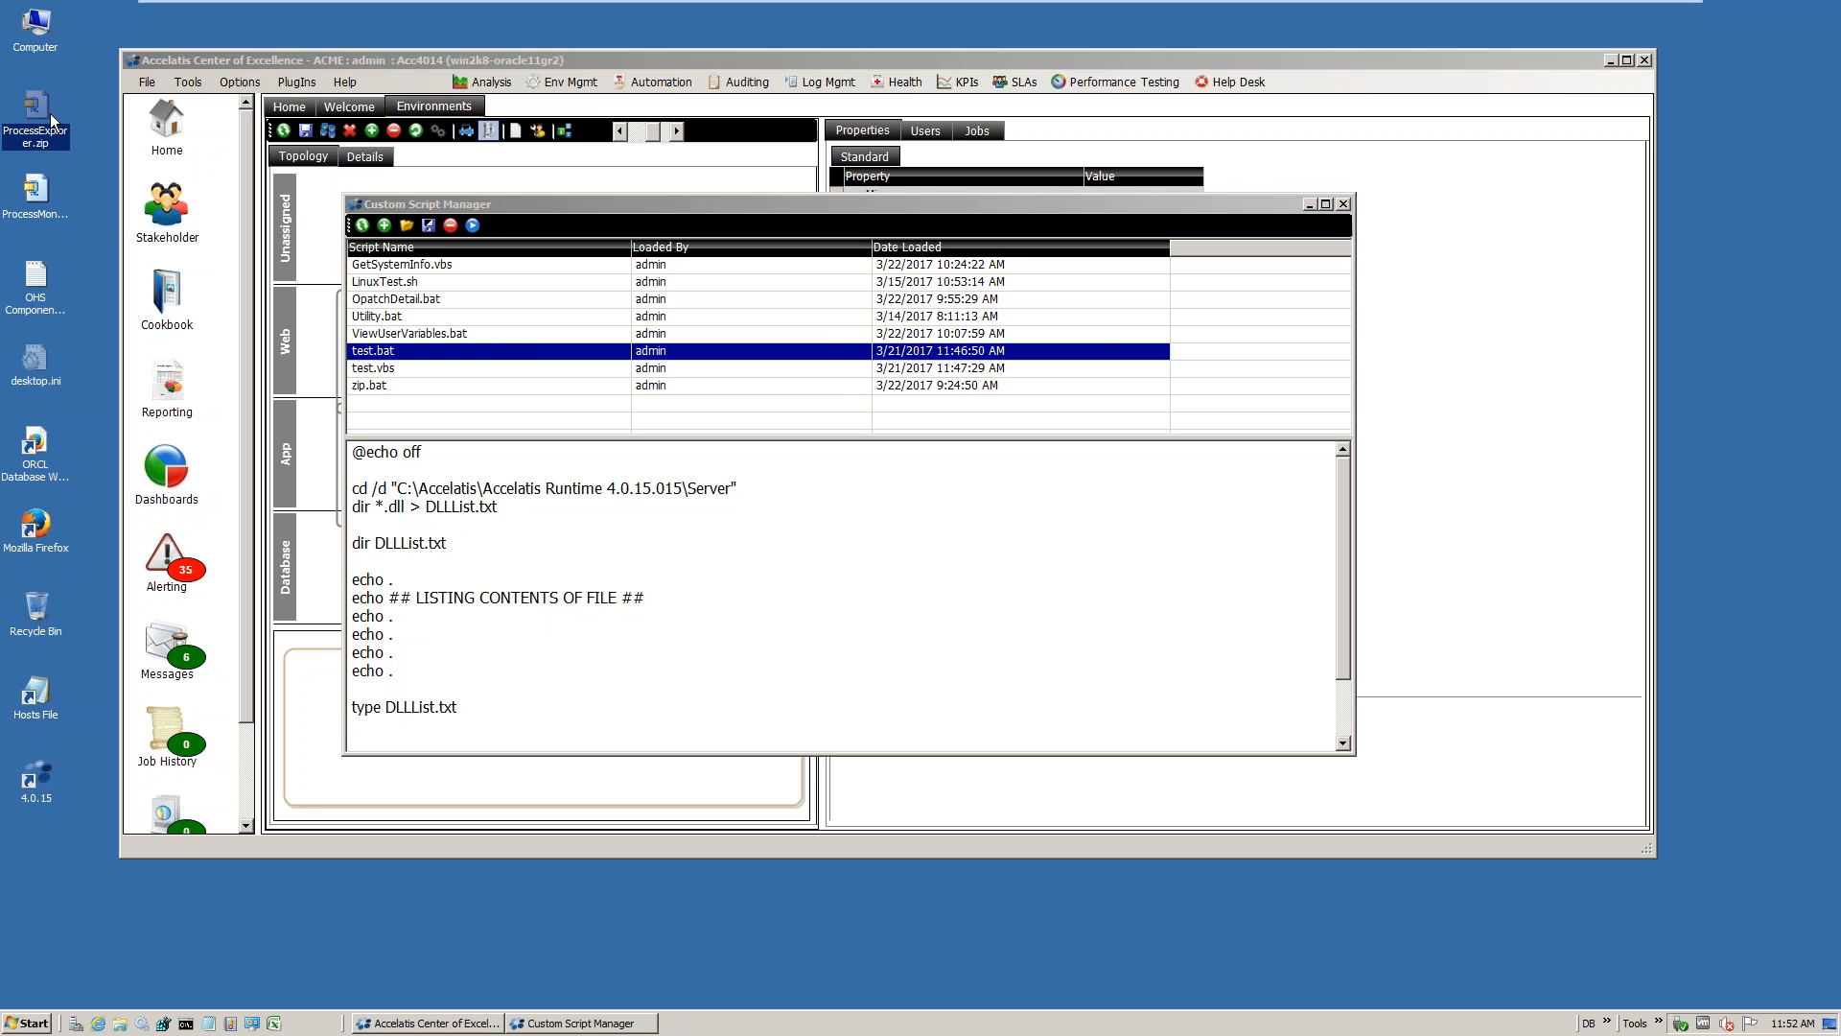
click(34, 197)
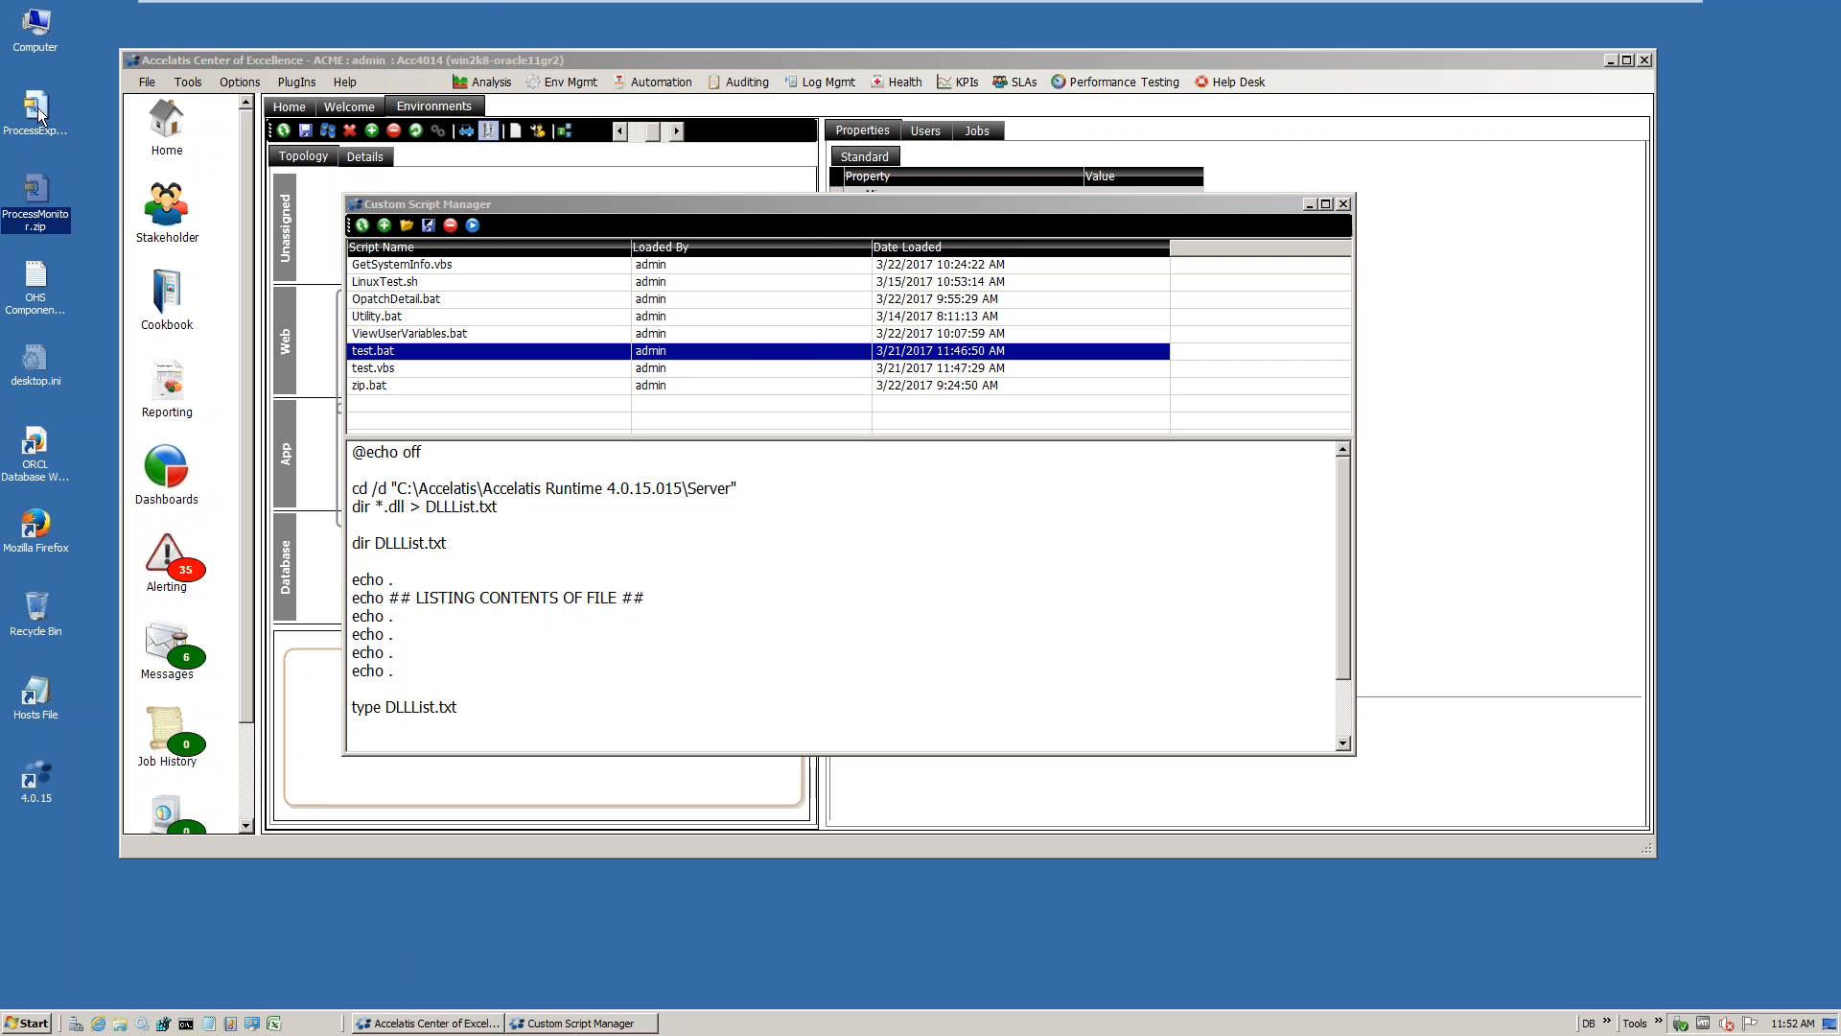
double_click(37, 107)
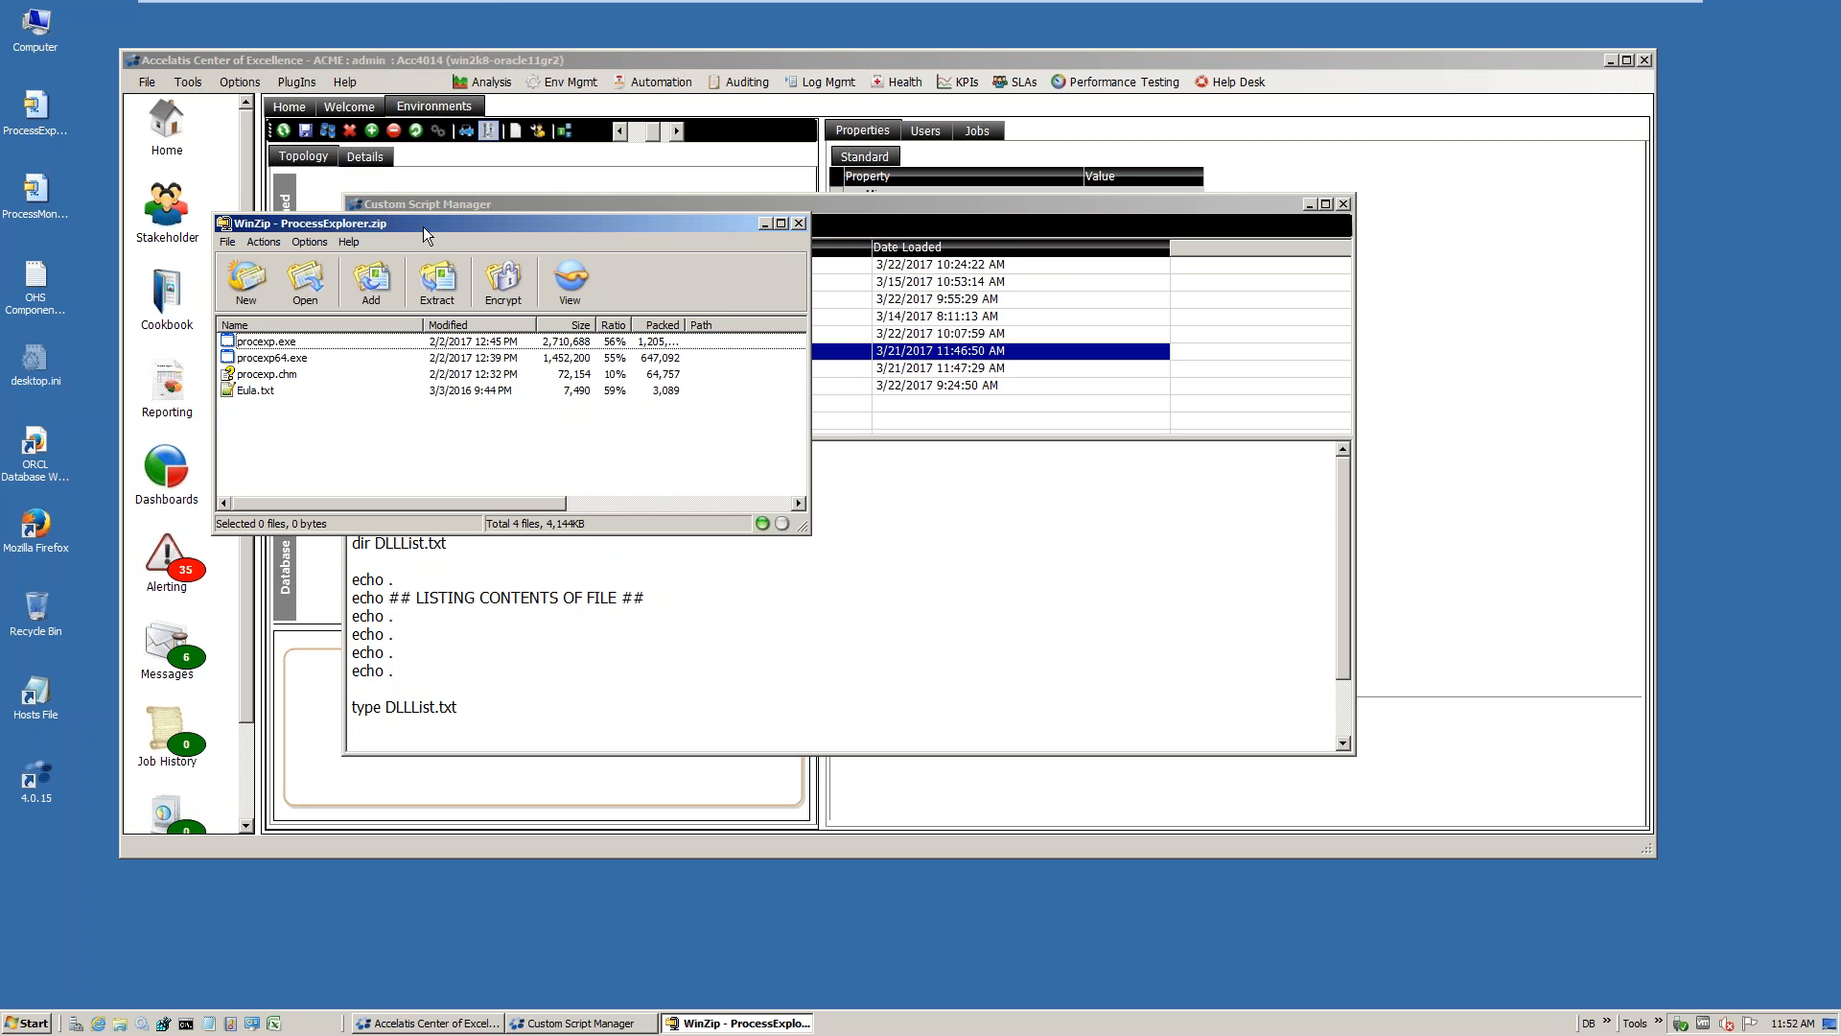
click(820, 230)
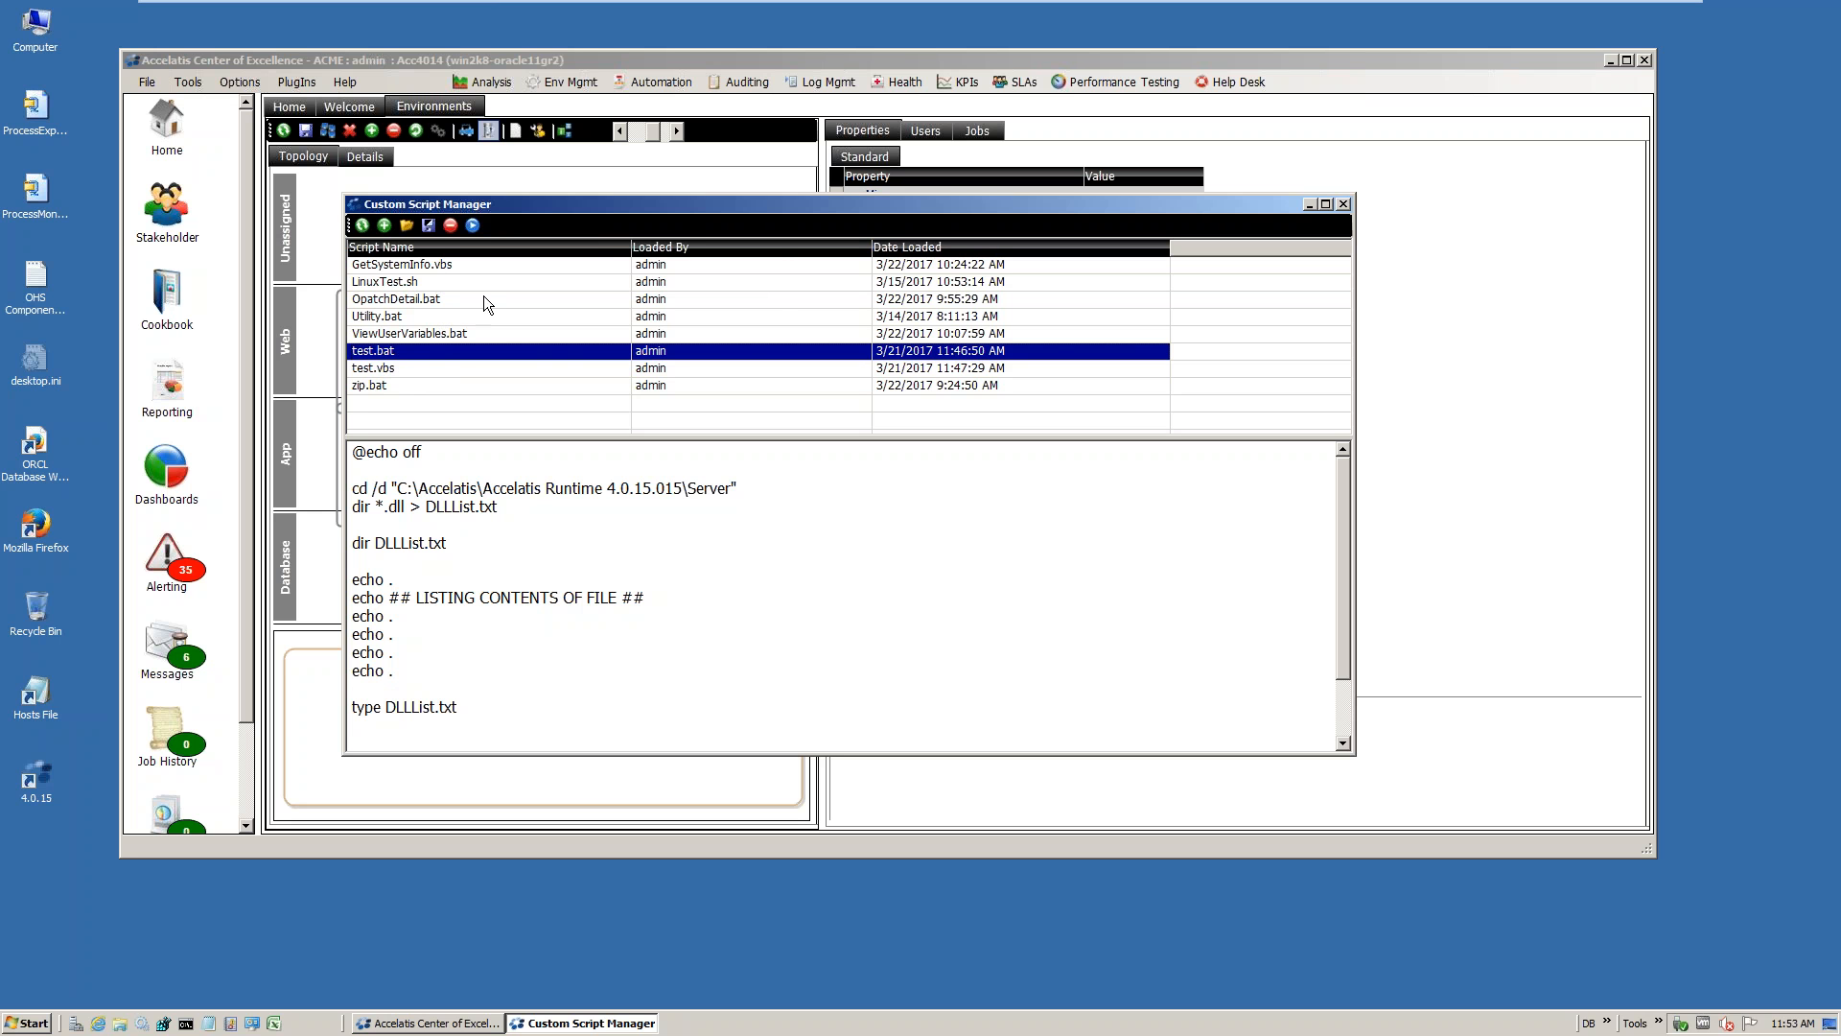
Review the code of GetSystemInfo.vbs, OpatchDetail.bat, Utility.bat, ViewUserVariables.bat, test.bat and test.vbs one after another
click(414, 269)
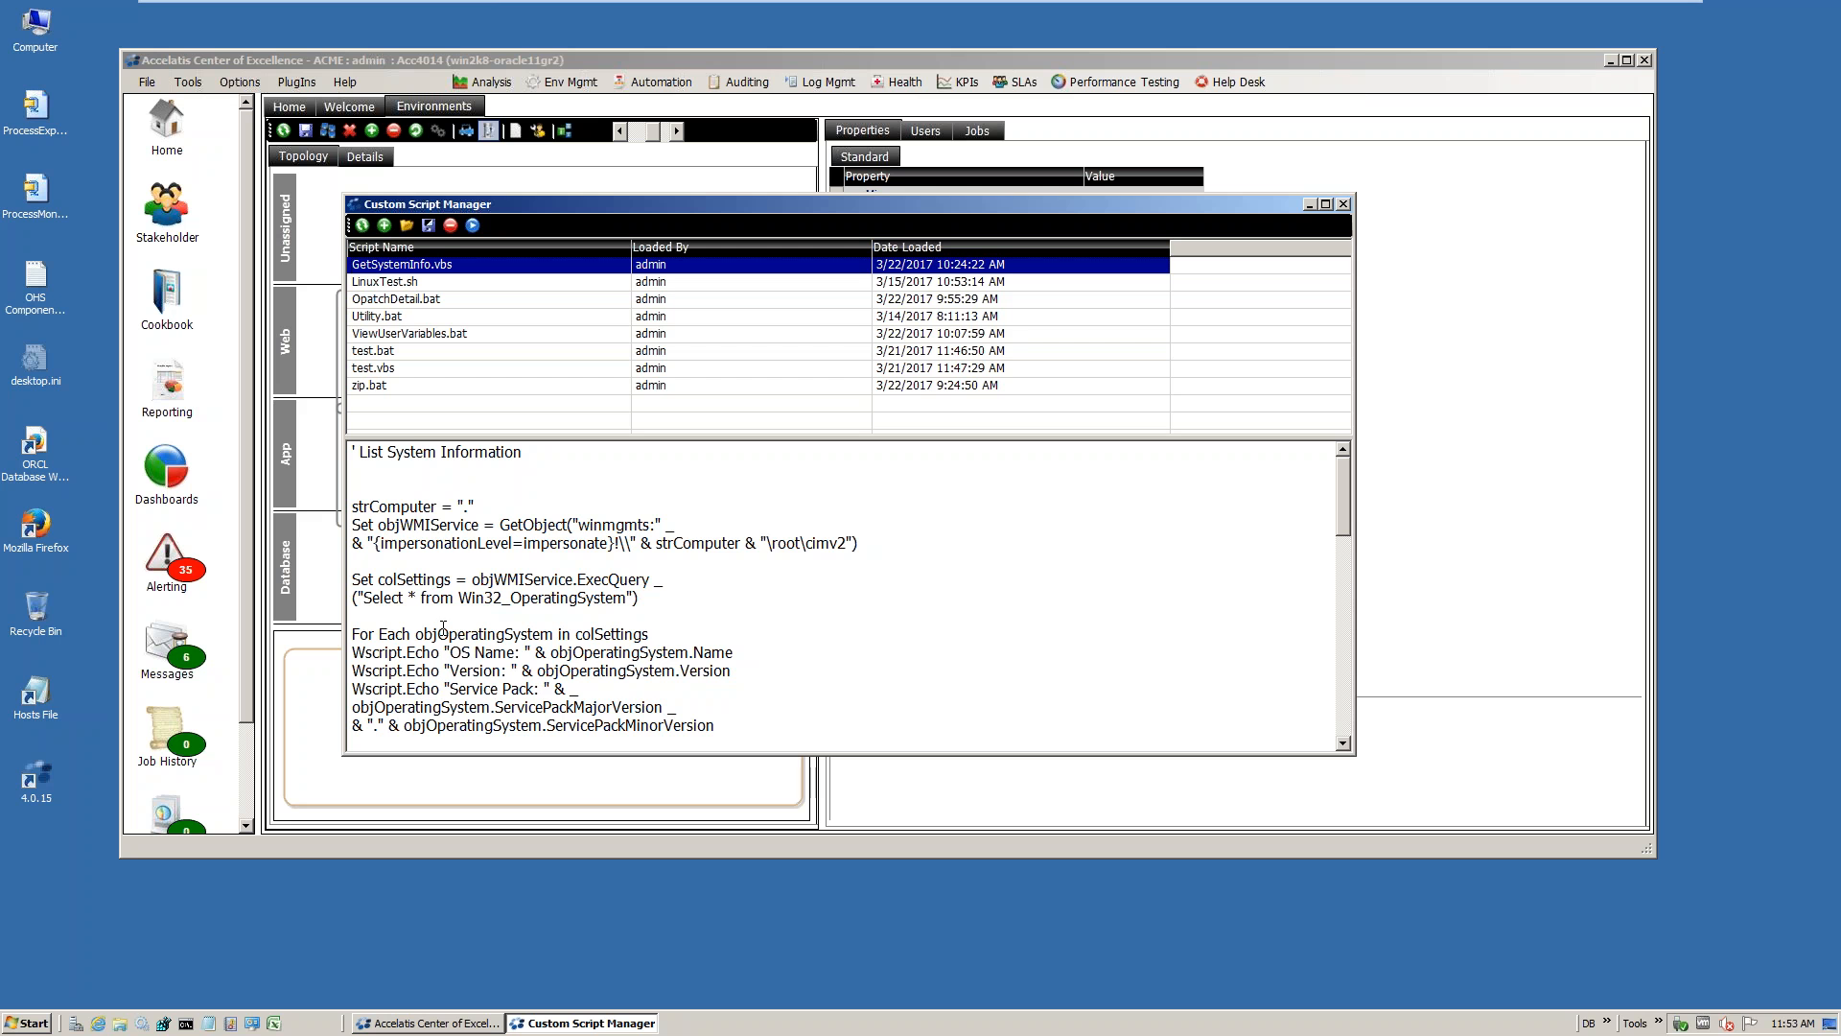
click(436, 303)
click(432, 316)
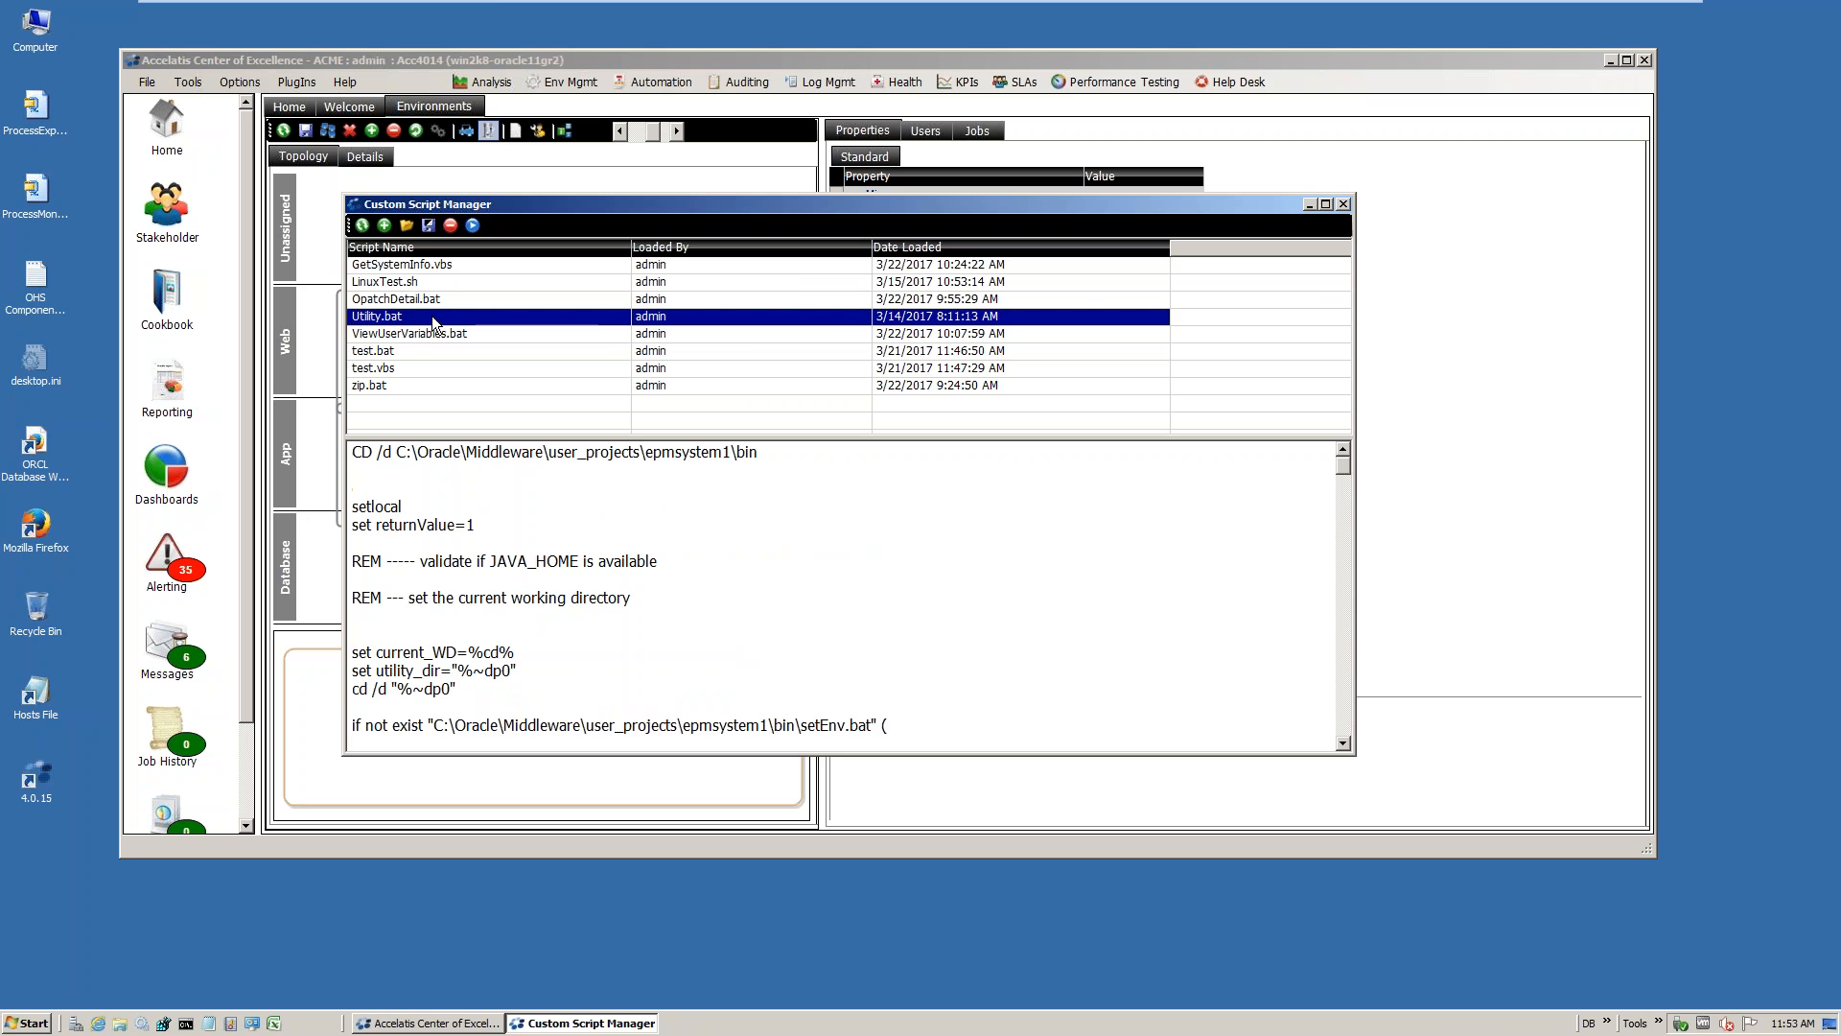
click(426, 332)
click(417, 350)
click(418, 366)
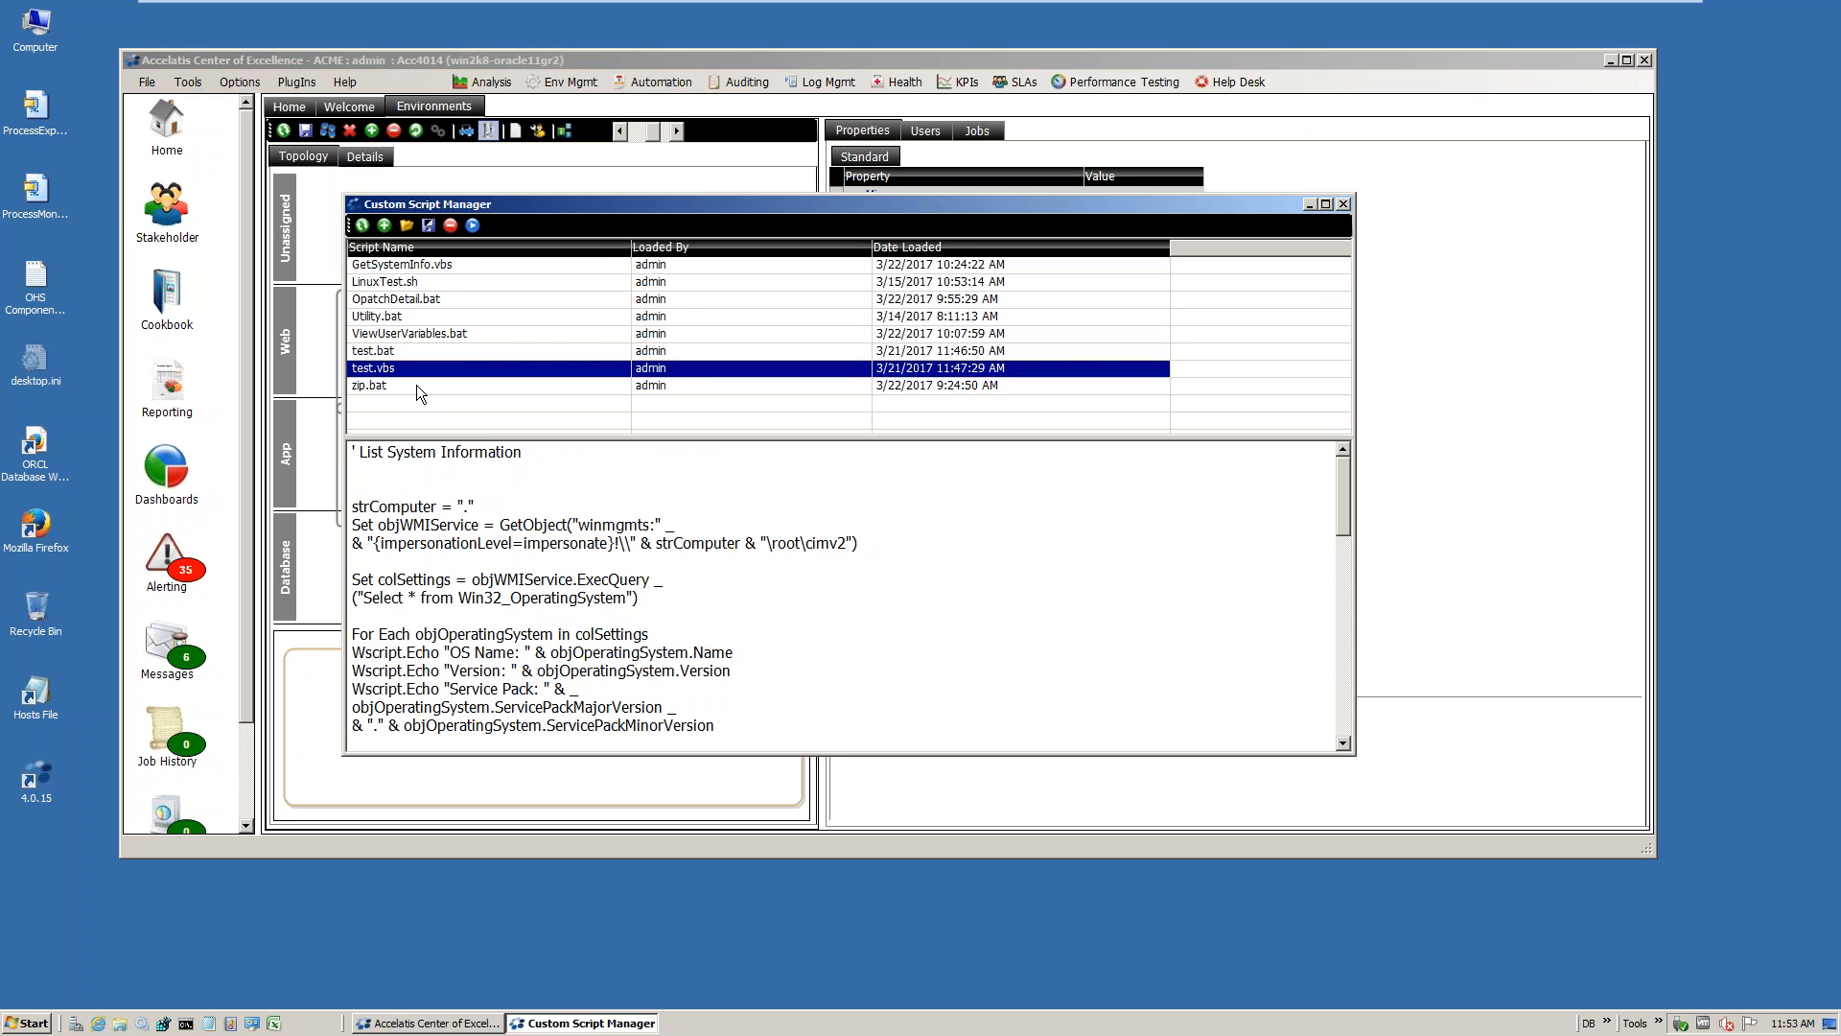
Add the line "echo hello" at the end of the zip.bat script and save the script
click(416, 385)
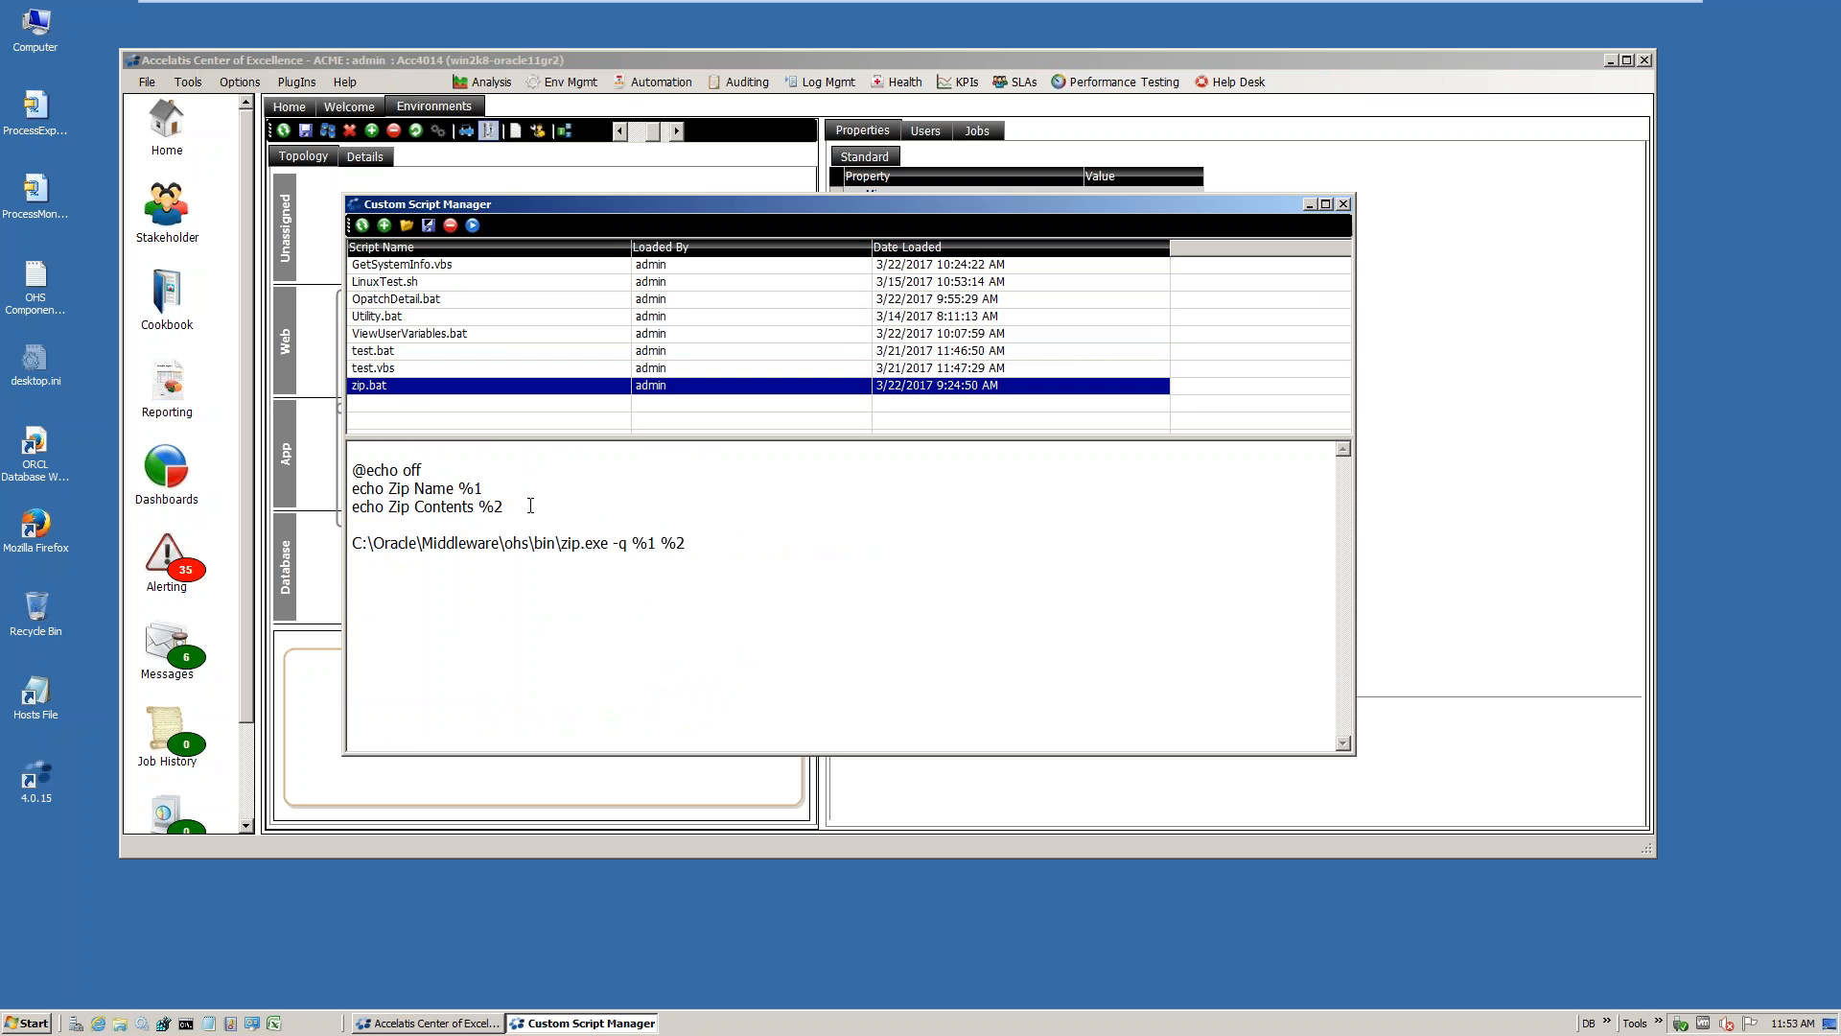
drag(534, 504, 468, 511)
click(479, 567)
click(685, 544)
text(echo hello)
key(Return)
click(429, 227)
Create a new script named newscript.bat containing the command "dir *.*" and save it
click(384, 226)
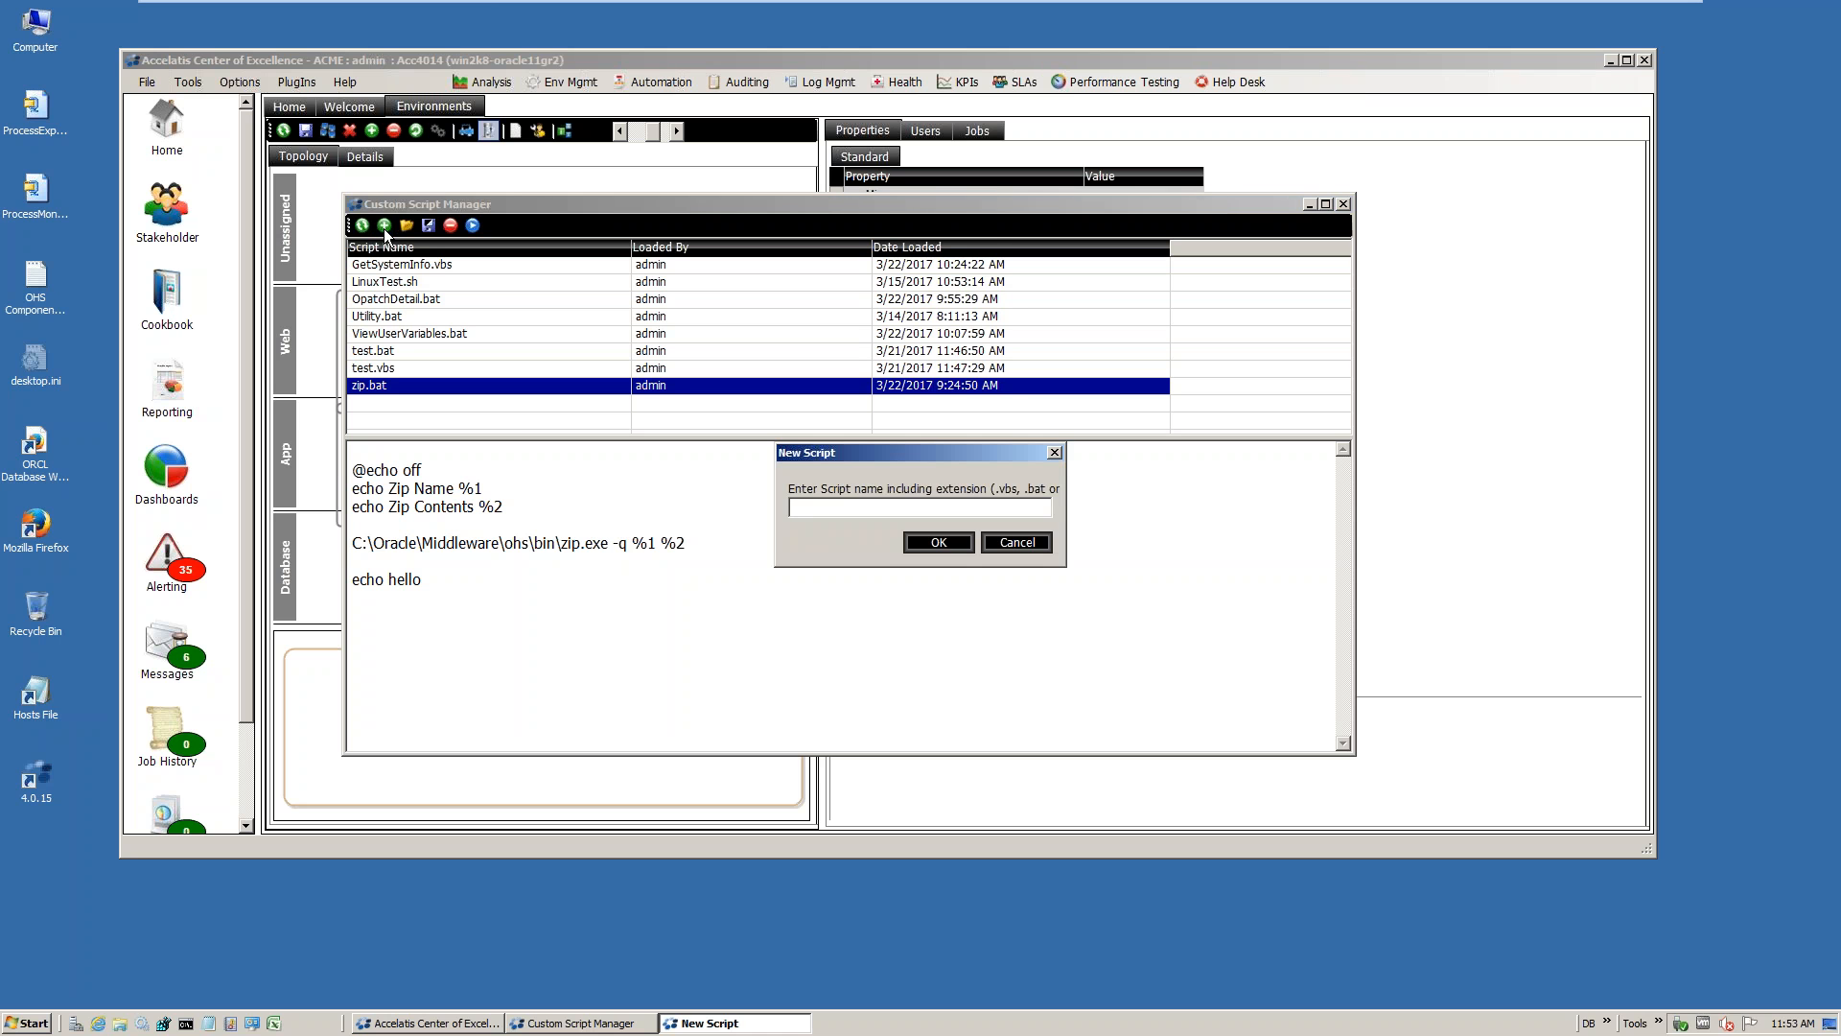
text(newscript.bat)
key(Return)
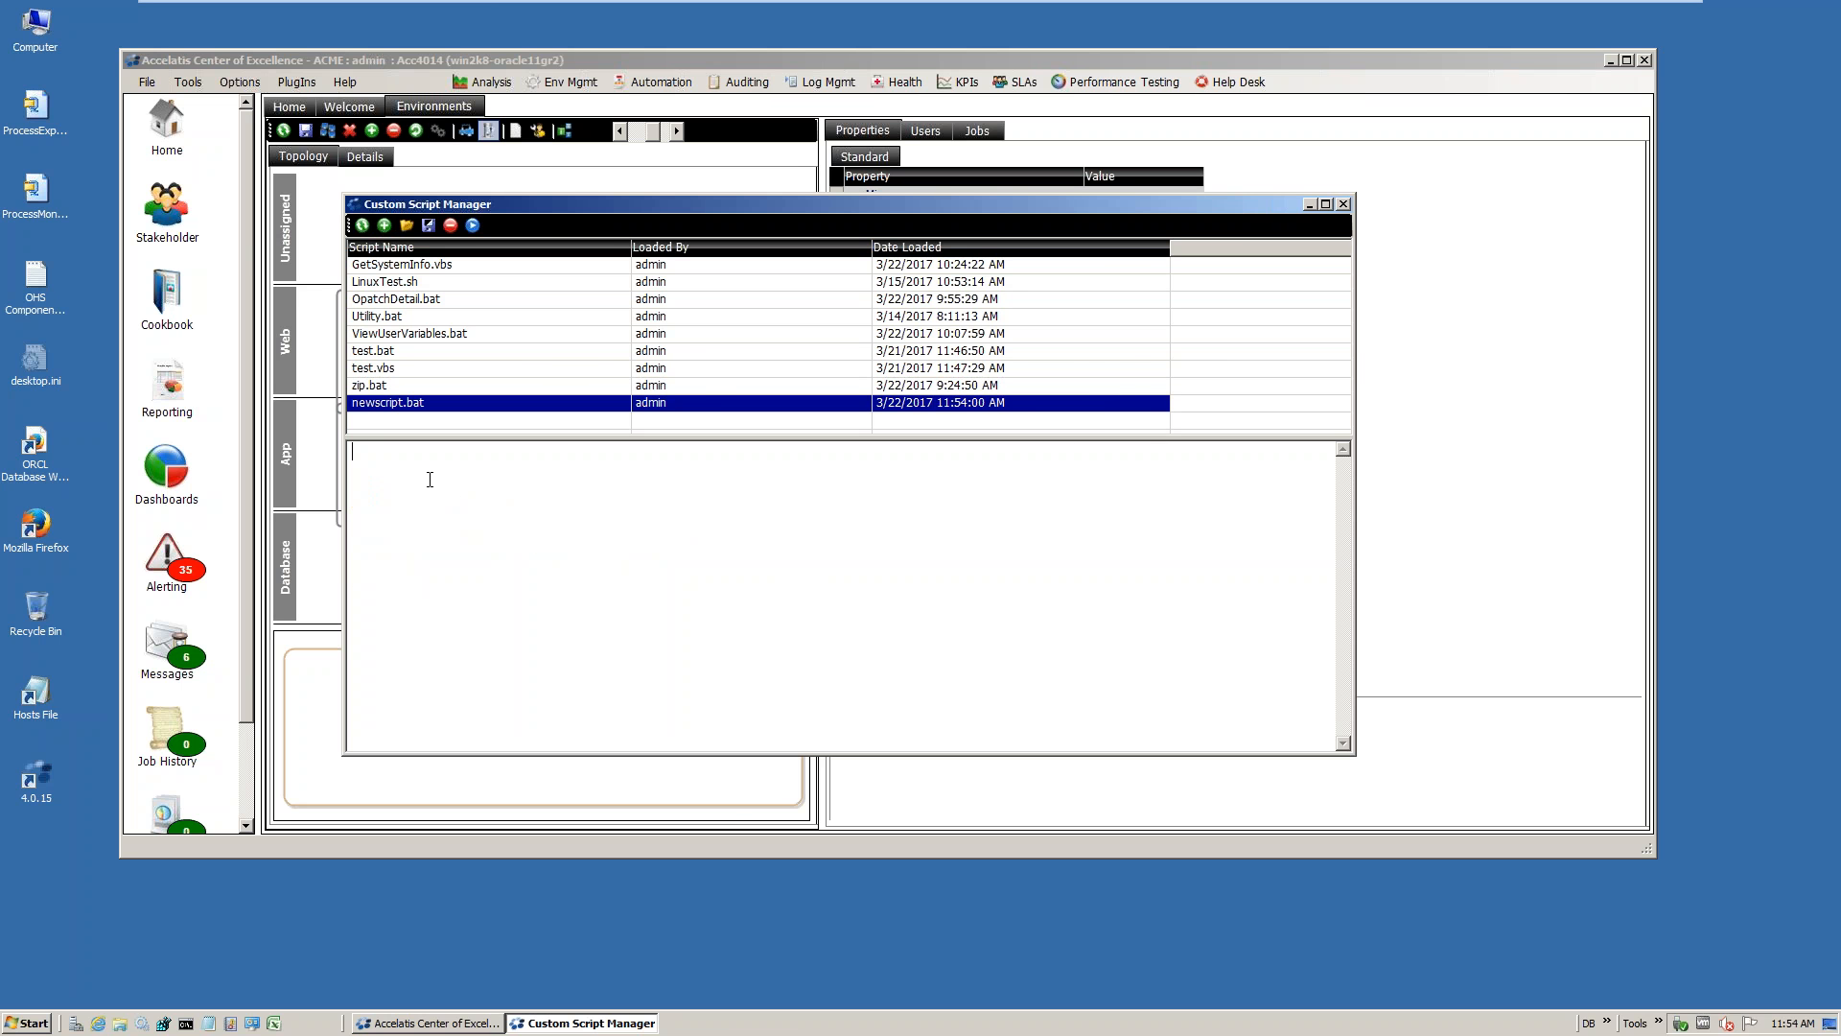
text(dir *.*)
click(429, 227)
click(399, 383)
click(400, 401)
Load the existing script file epmsys_registry.bat from C:\Oracle\Middleware\user_projects\epmsystem1\bin into the script manager
click(410, 225)
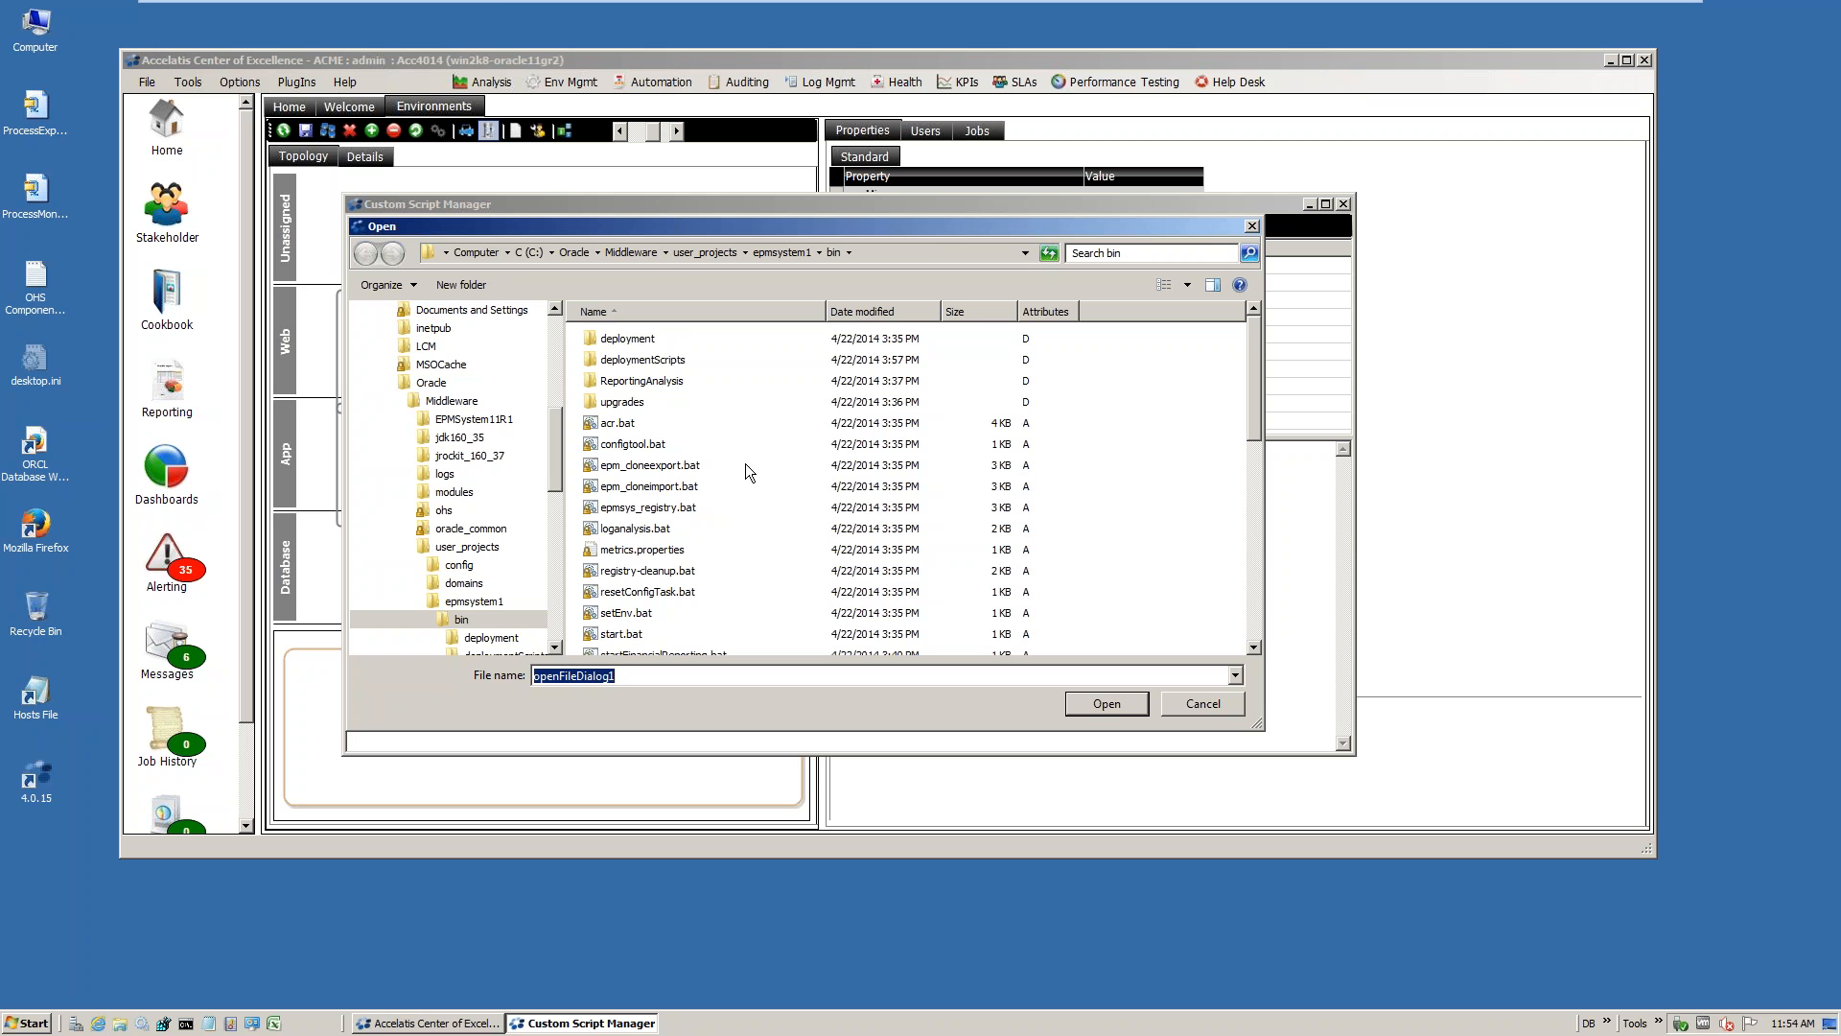
click(641, 508)
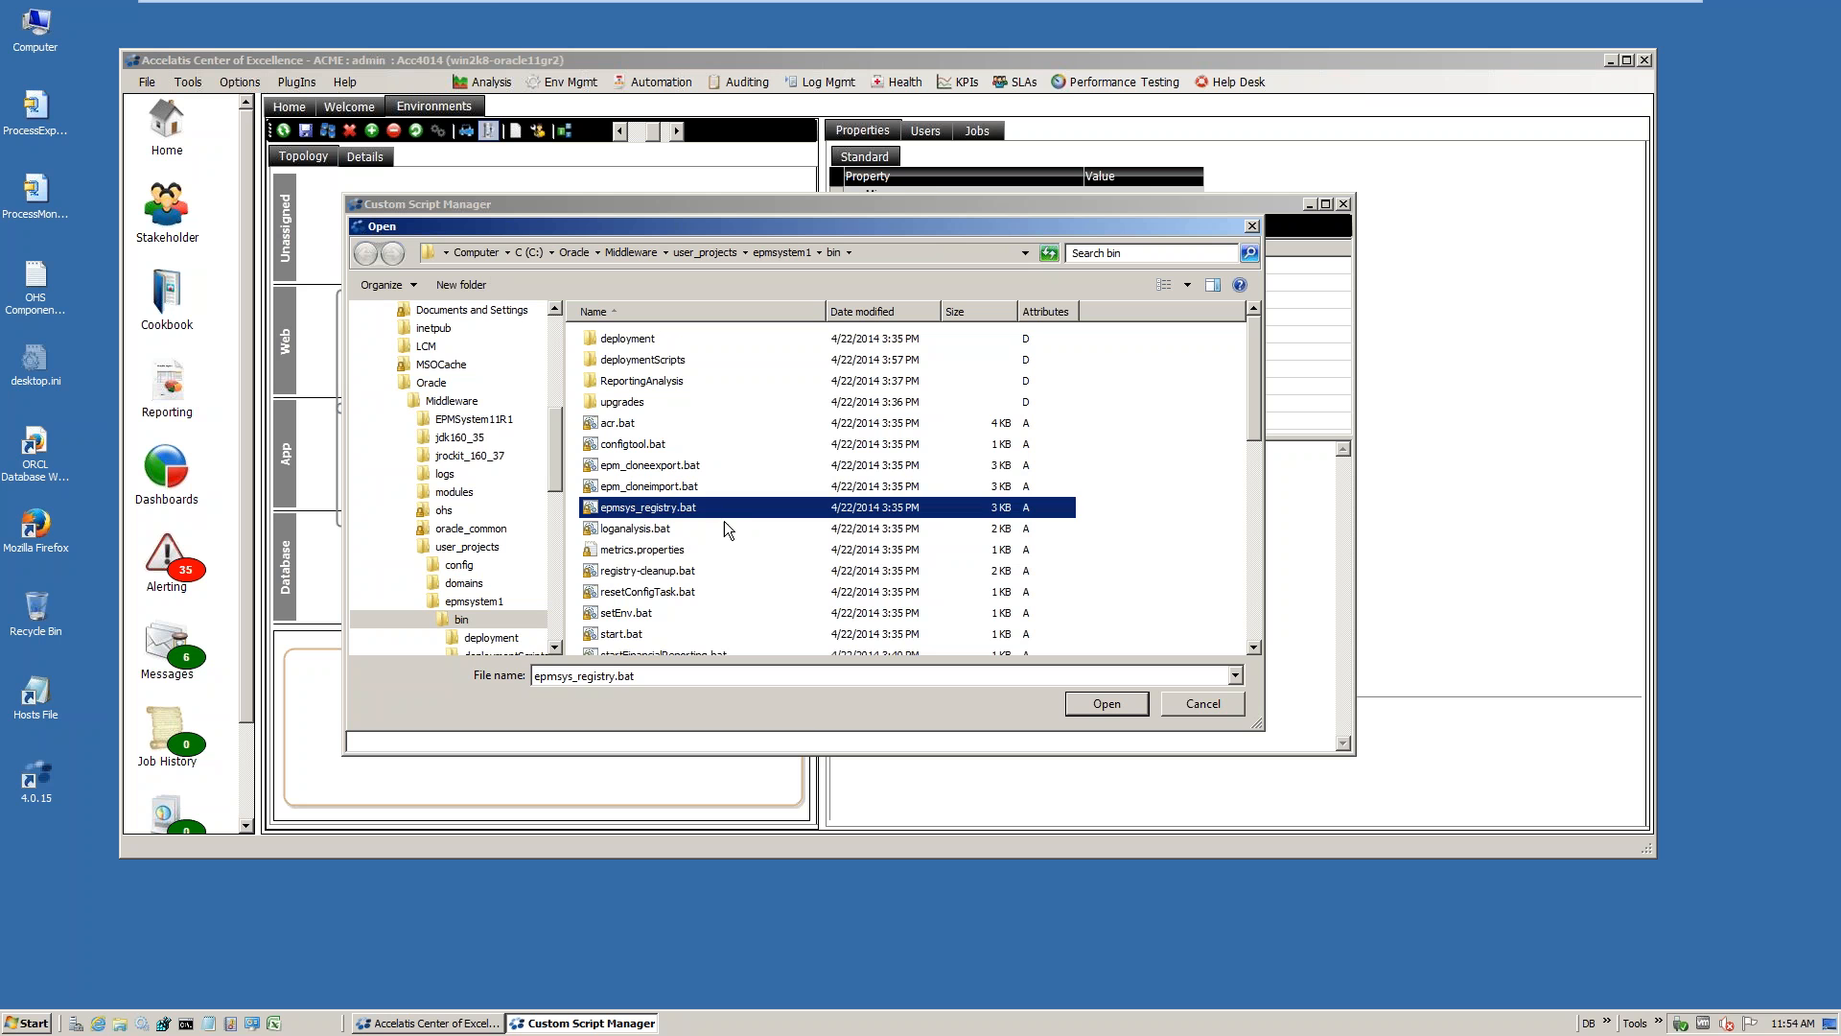
right_click(656, 530)
click(657, 511)
click(1103, 703)
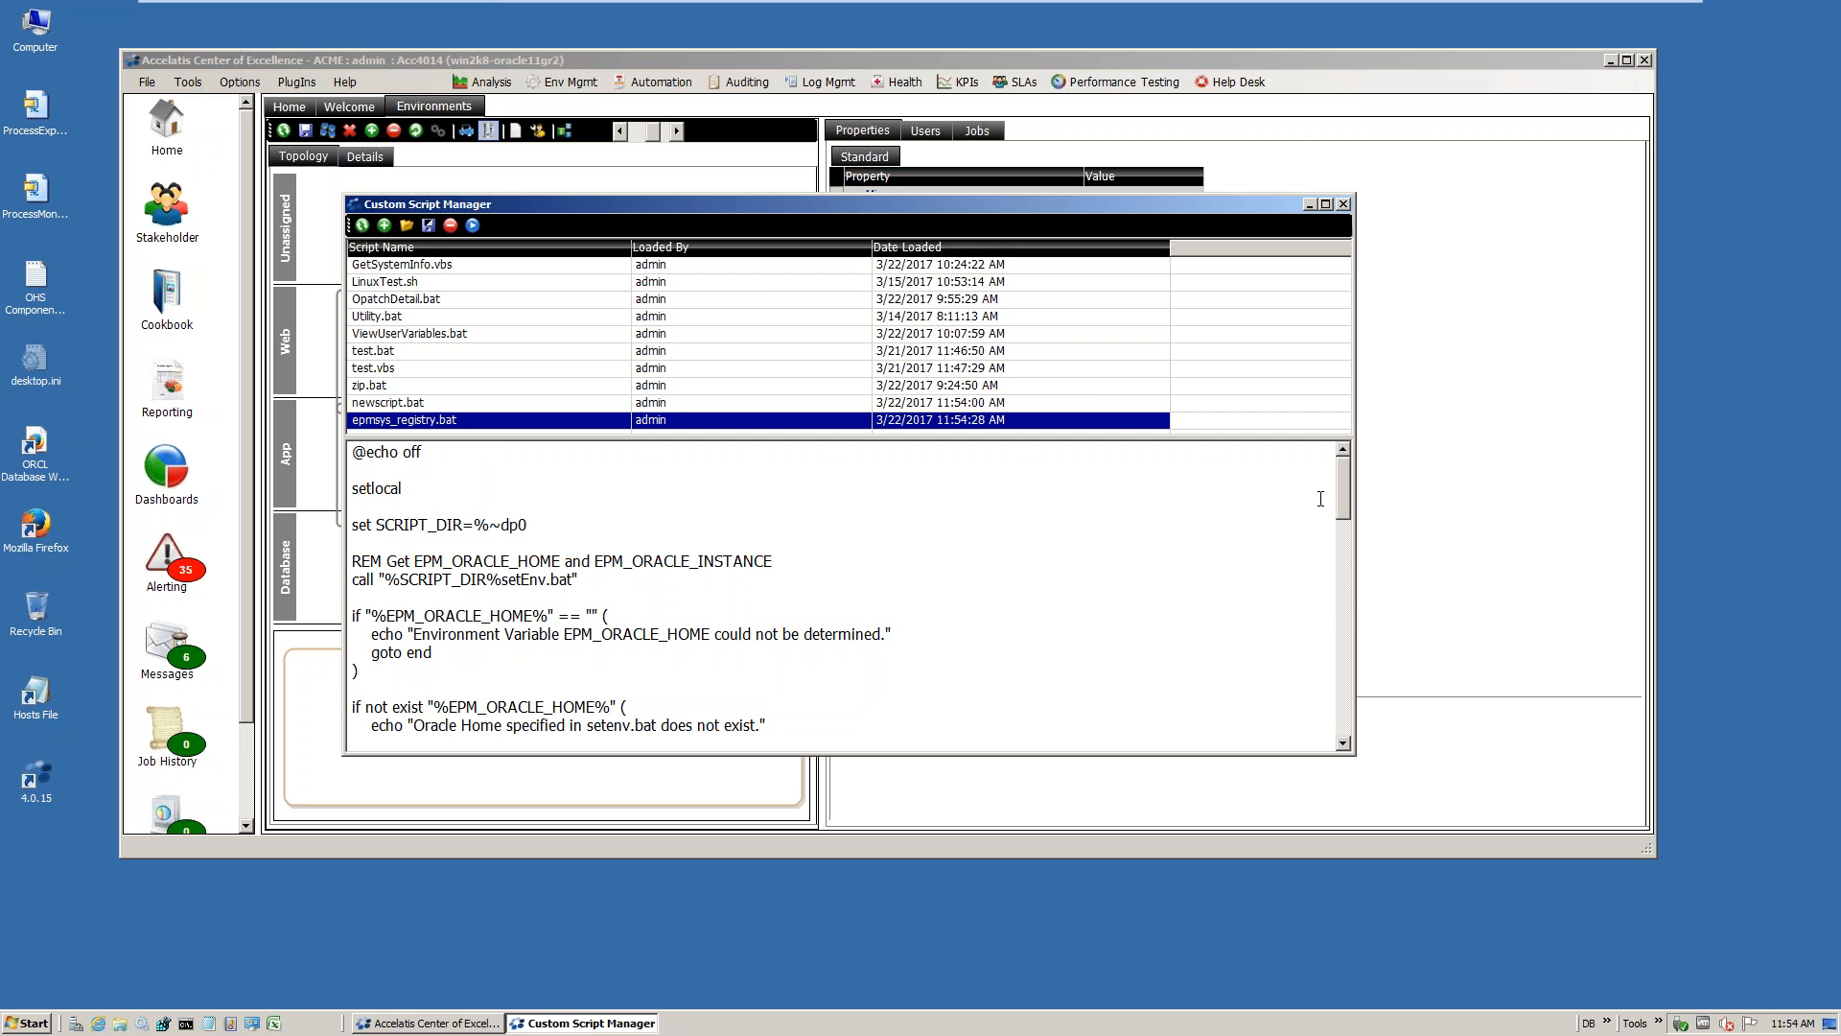
Look through the code of epmsys_registry.bat, newscript.bat and test.vbs, then close the Custom Script Manager
mouse_move(1345, 489)
mouse_down()
mouse_move(1338, 705)
mouse_move(1327, 495)
mouse_up()
click(445, 405)
click(443, 374)
click(439, 420)
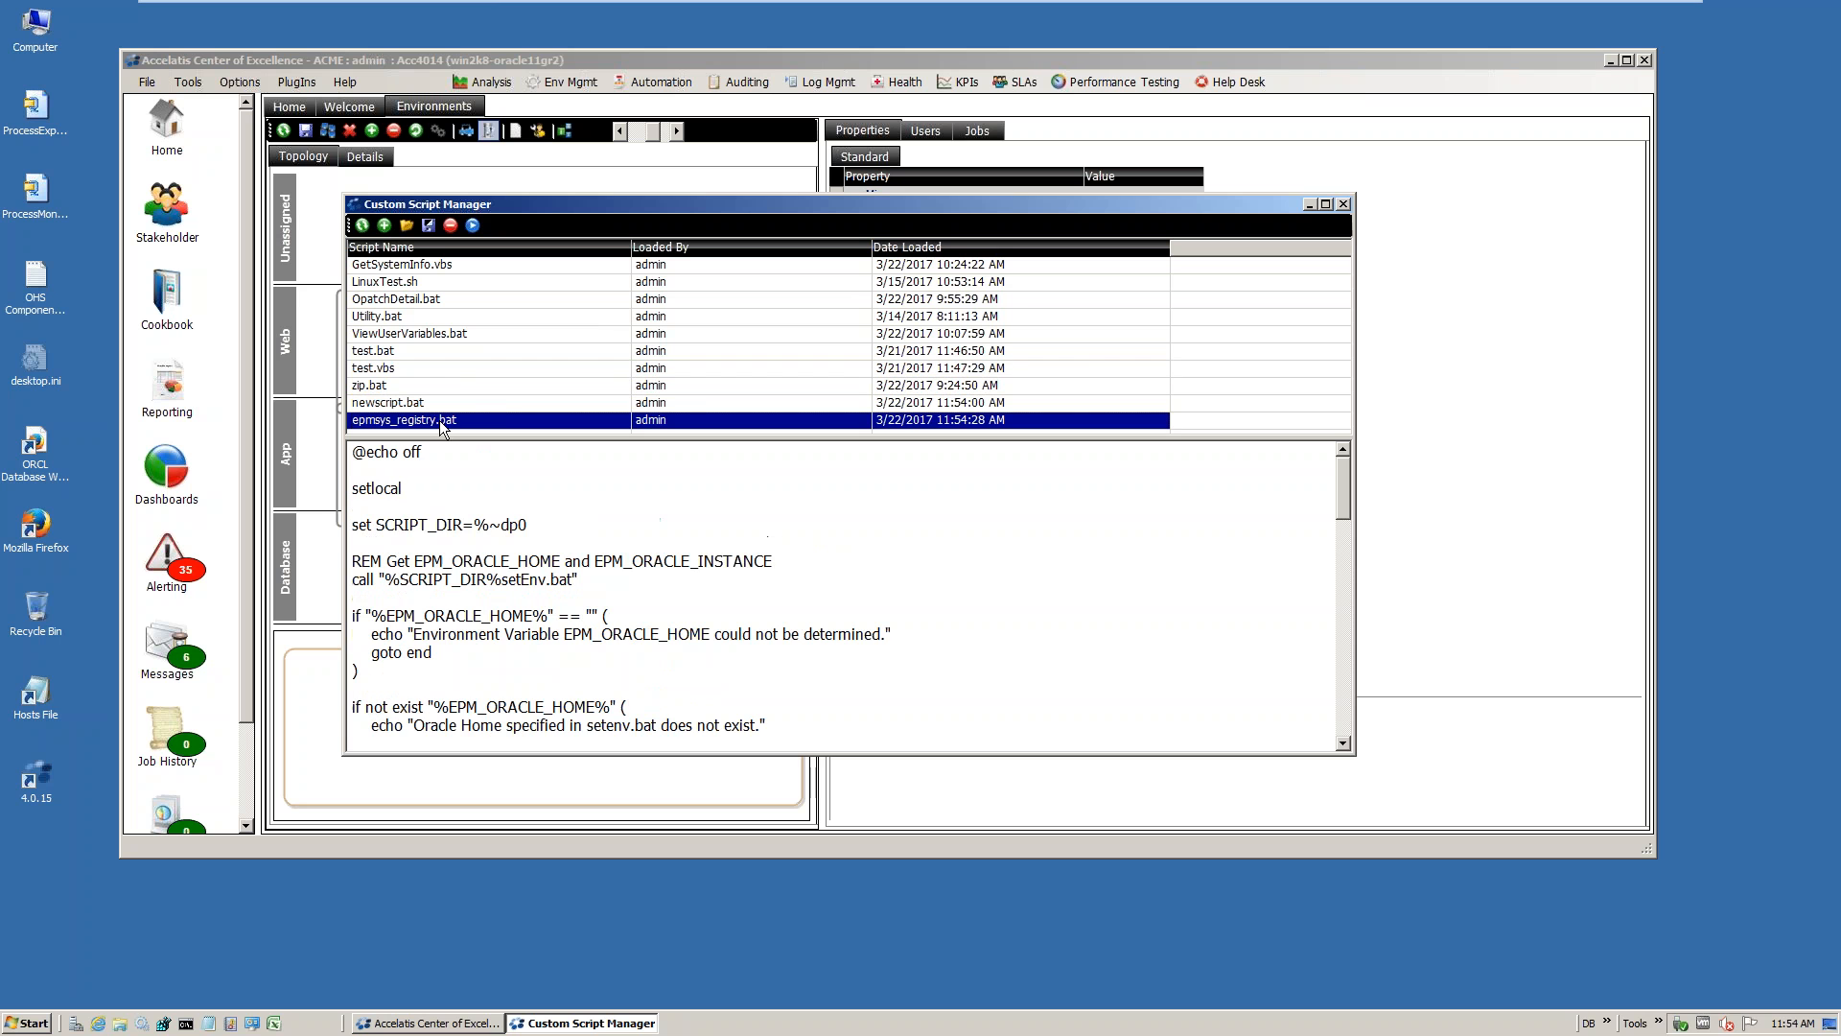
click(1344, 205)
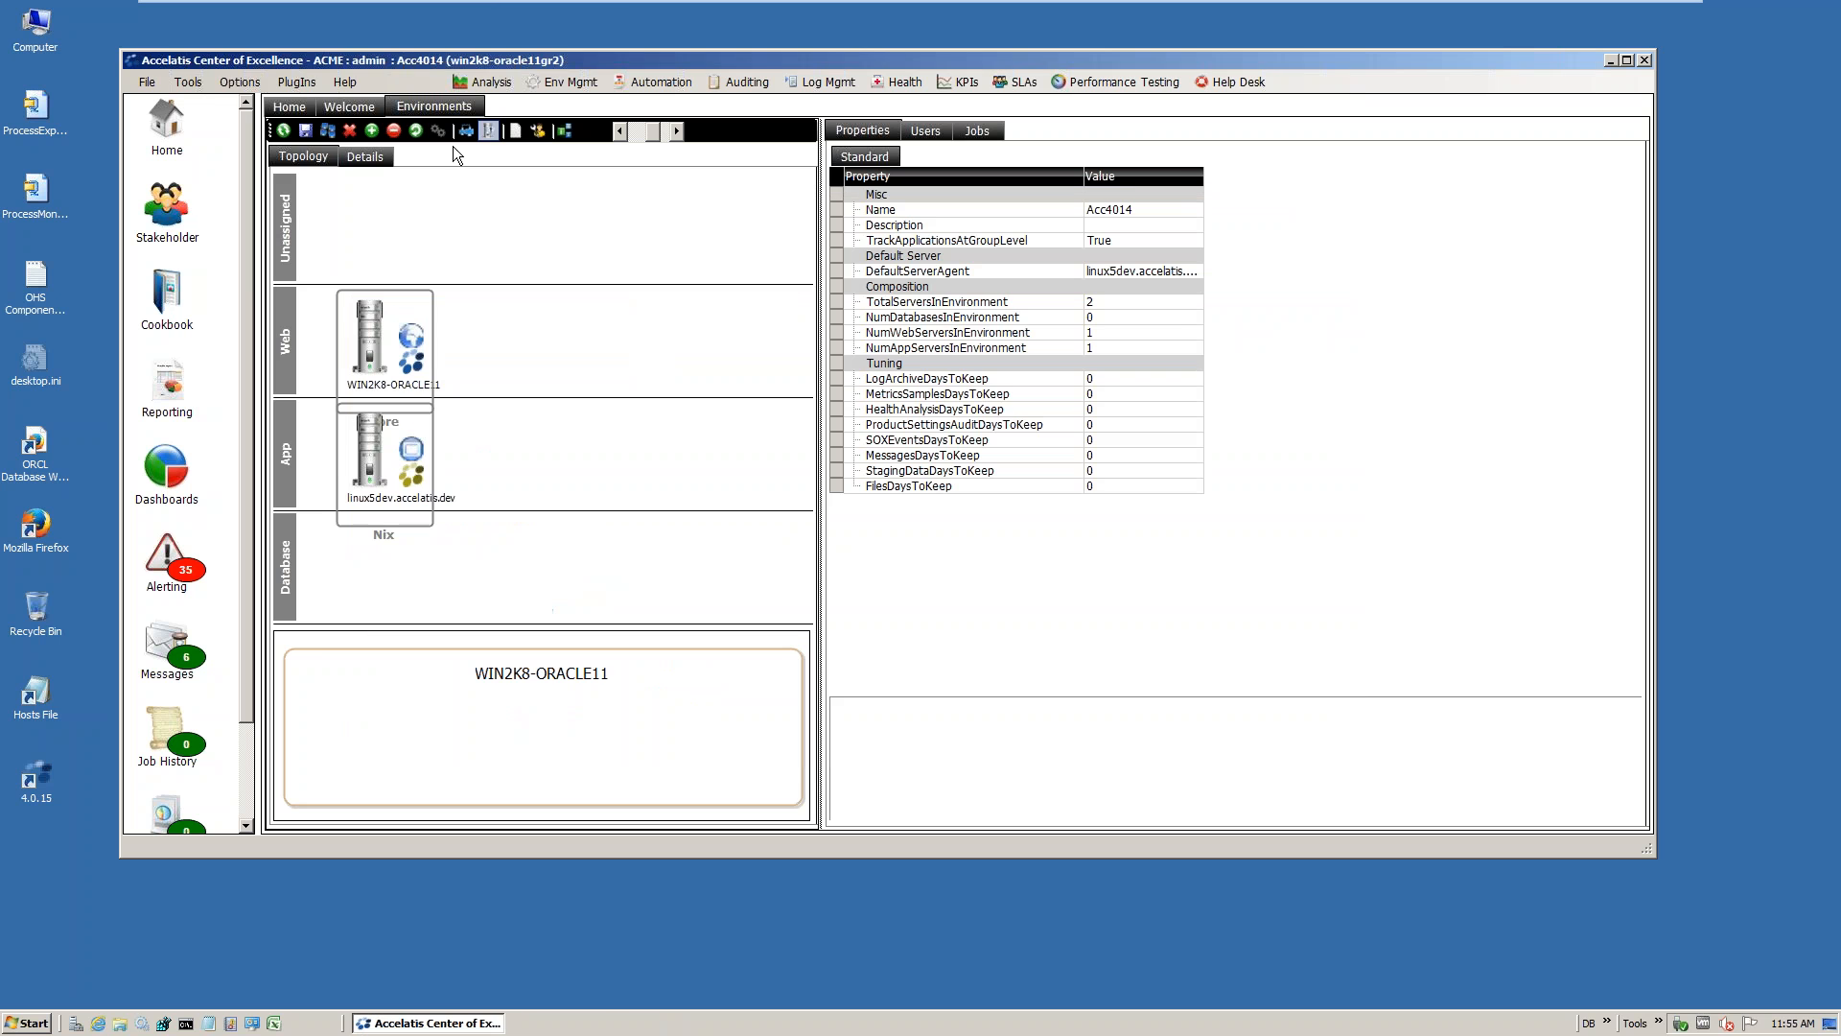
Open the Repository and display the contents of its Custom Scripts folder
click(188, 82)
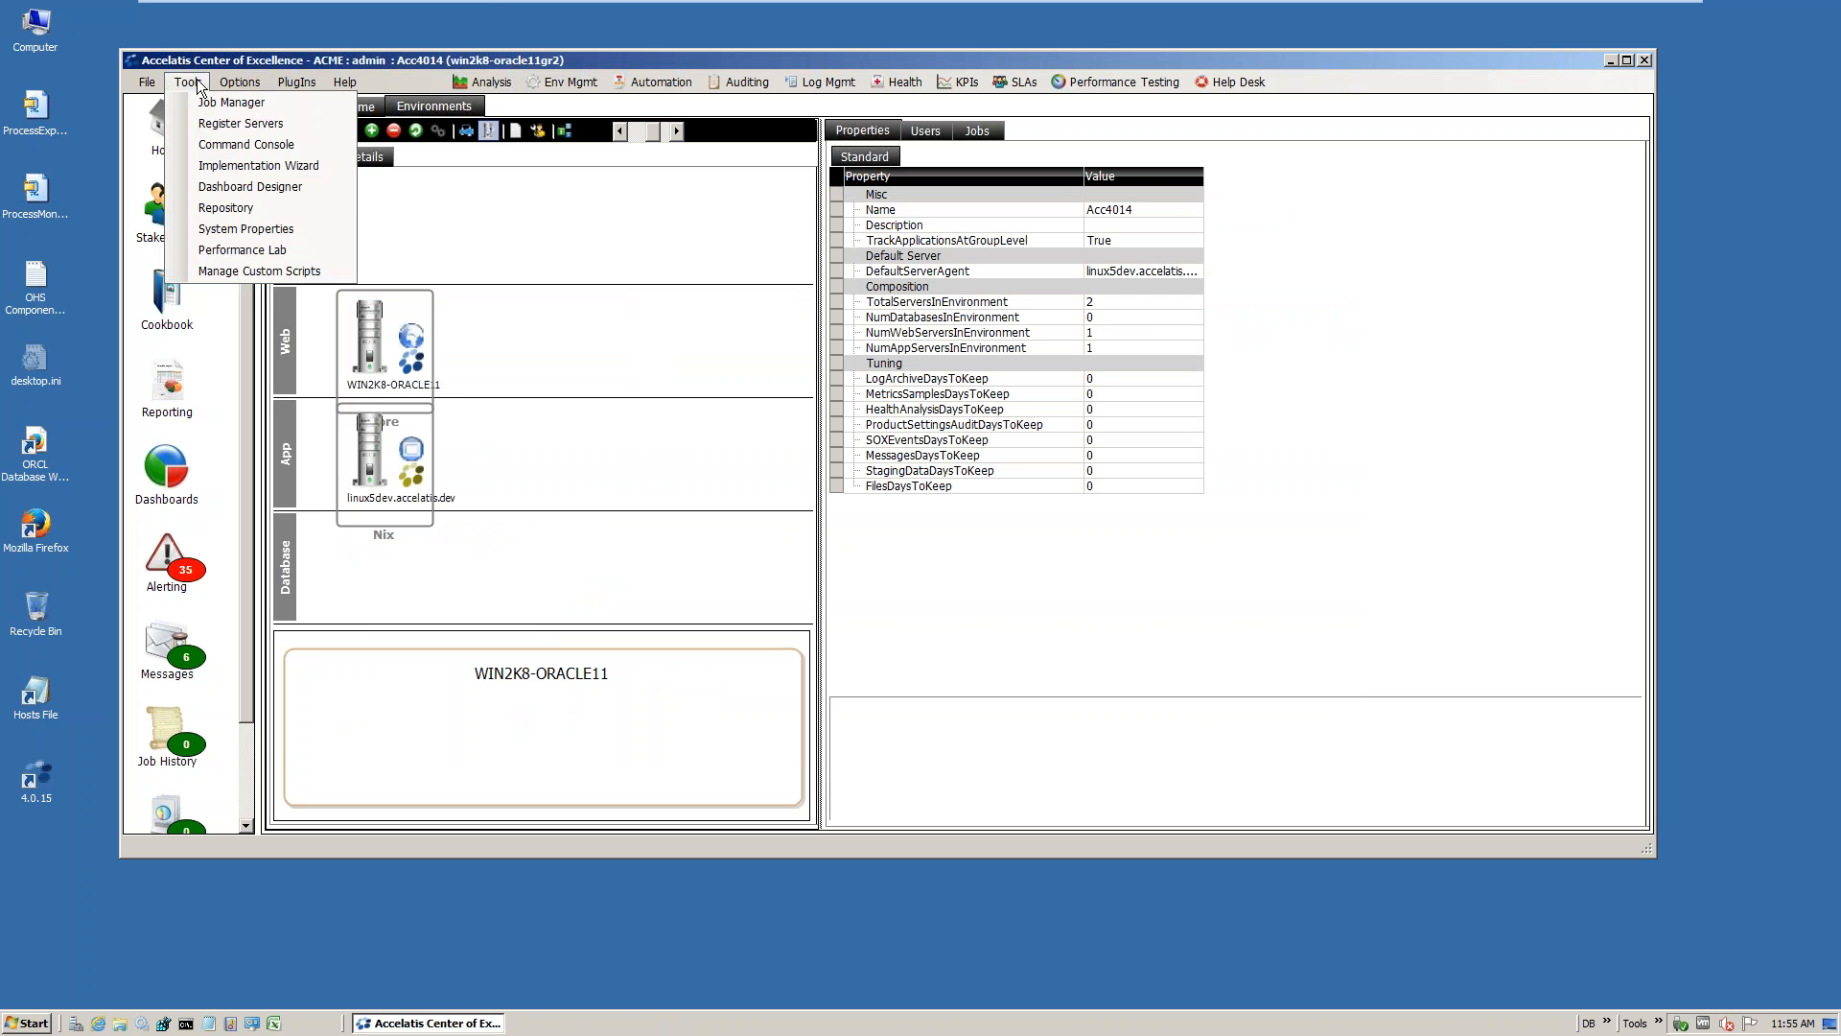
click(232, 207)
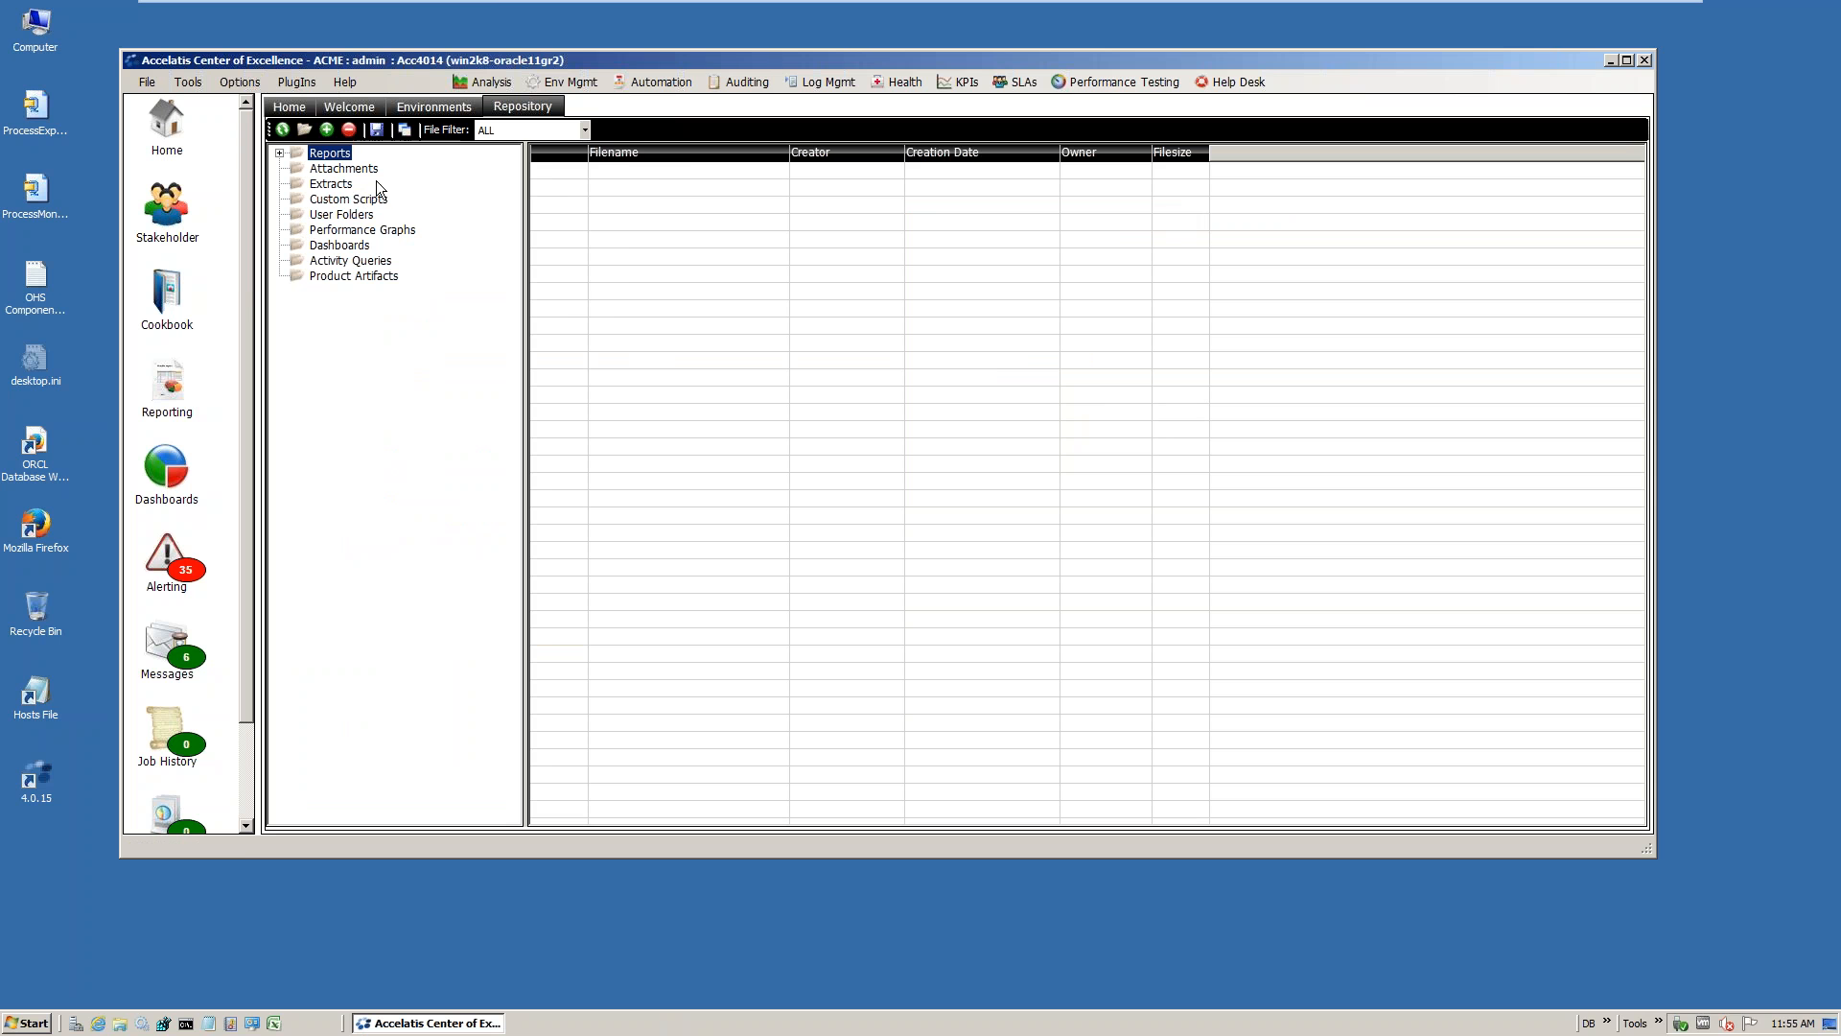
click(348, 199)
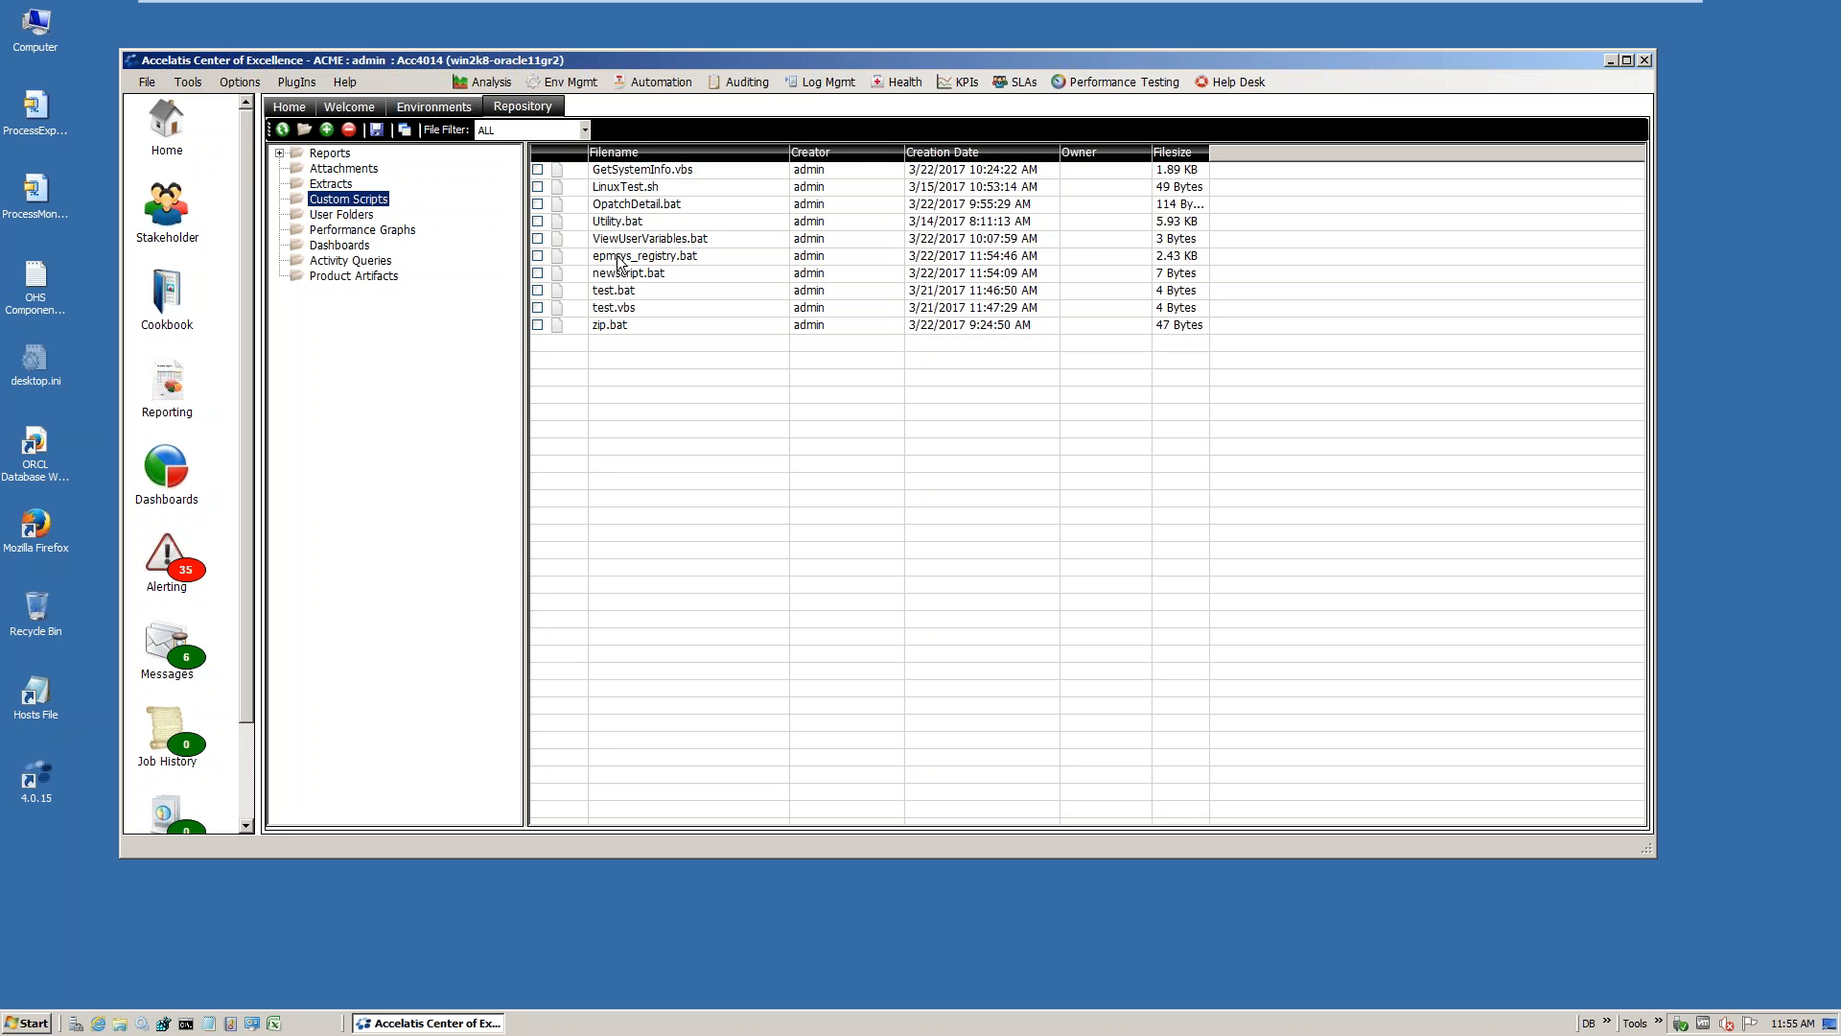
Export GetSystemInfo.vbs, LinuxTest.sh, OpatchDetail.bat and Utility.bat from the repository to the Desktop folder
click(538, 169)
click(538, 186)
click(538, 204)
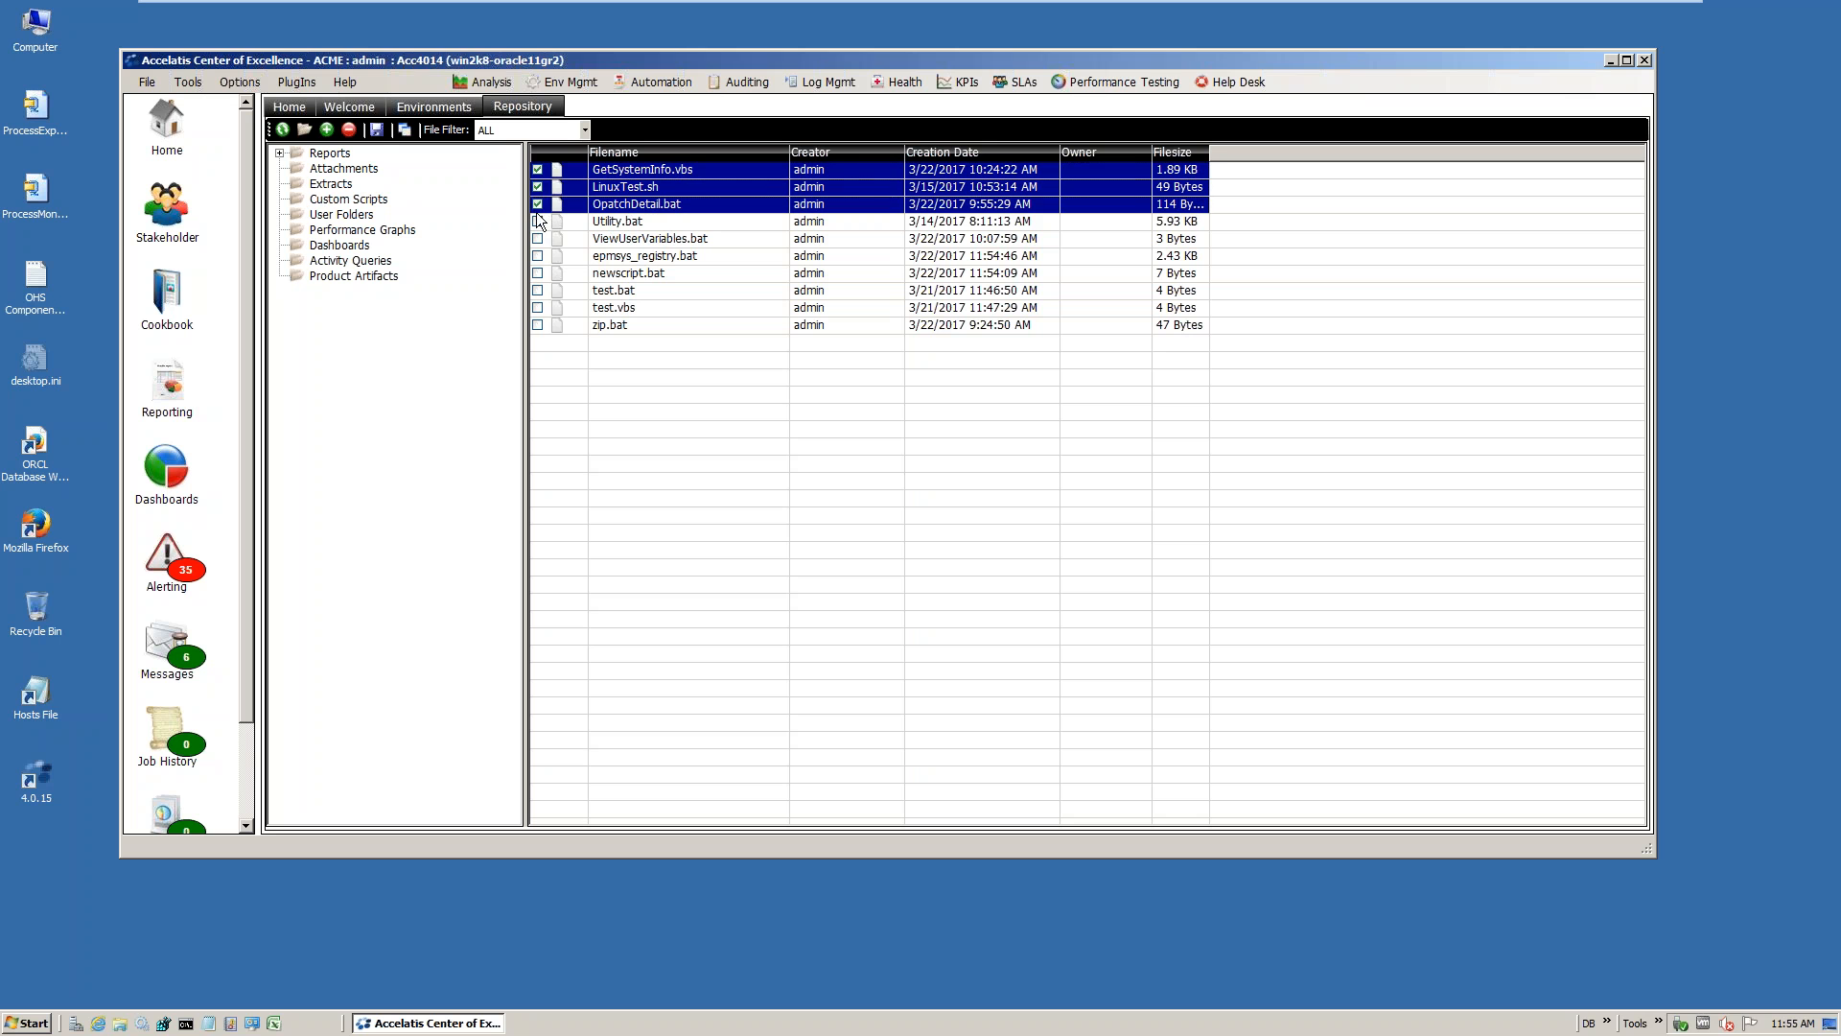
click(537, 221)
click(375, 129)
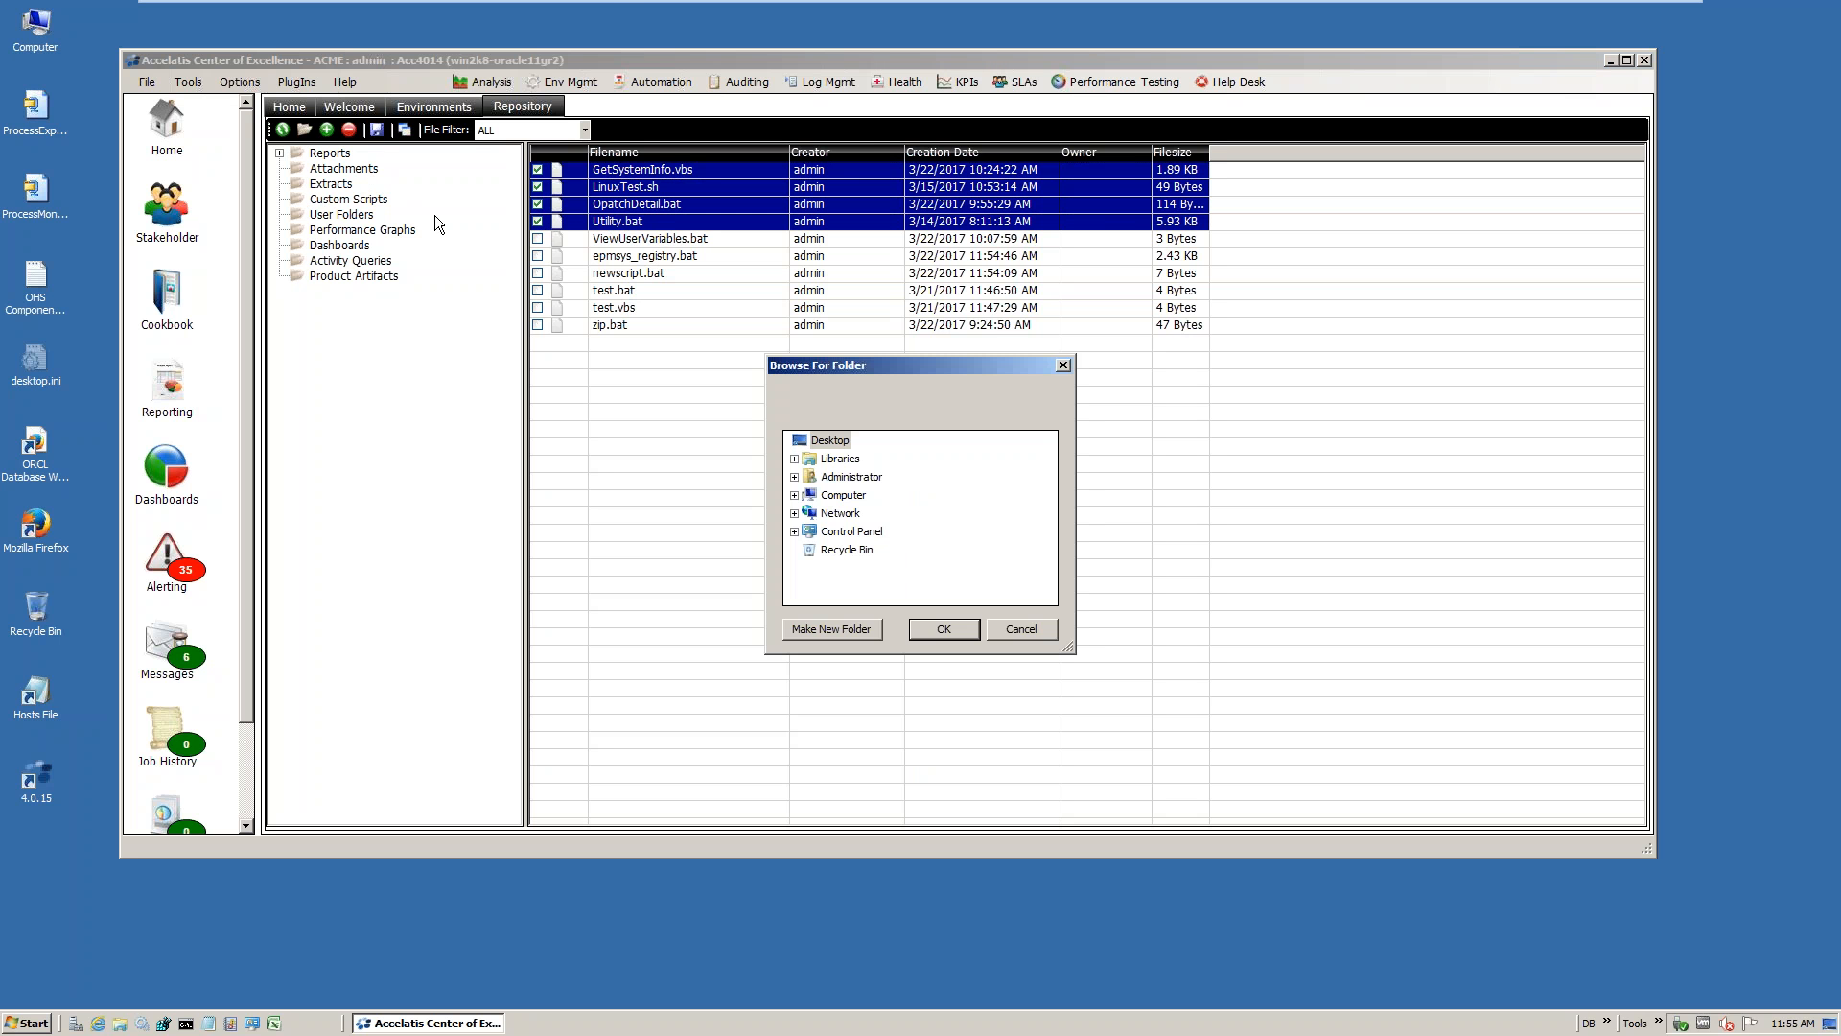
click(944, 630)
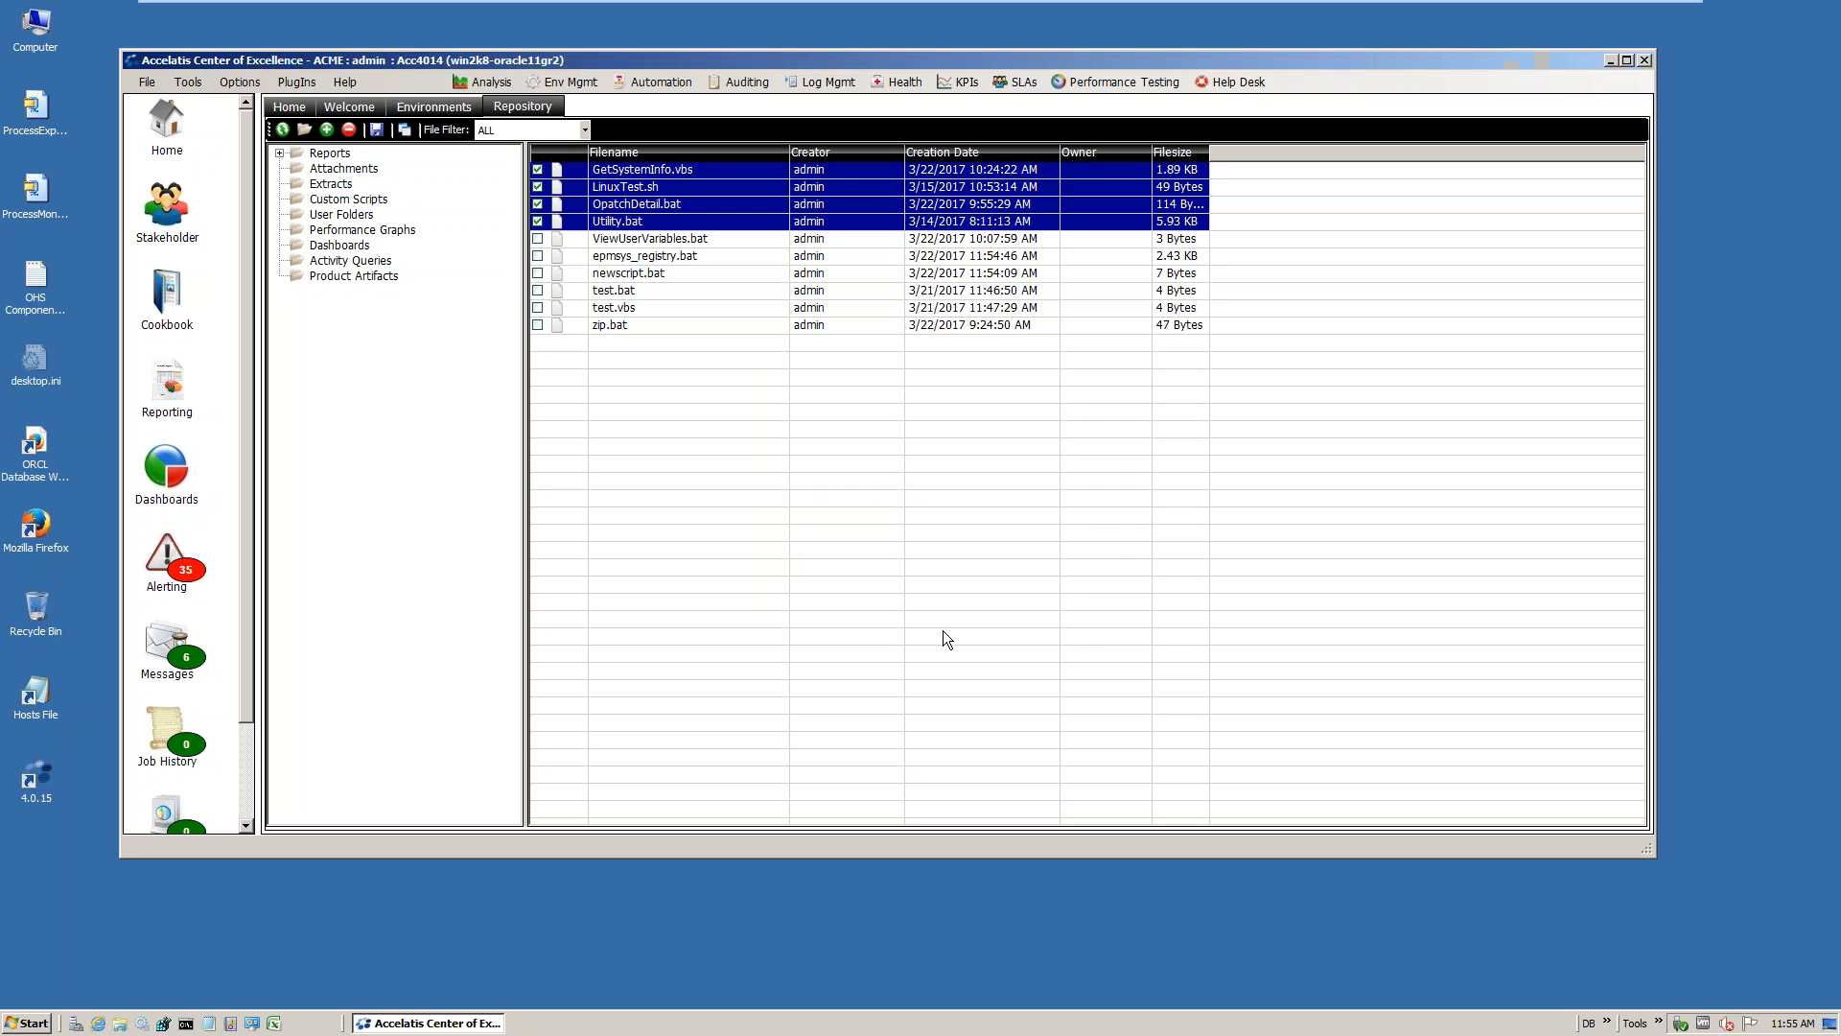
click(916, 557)
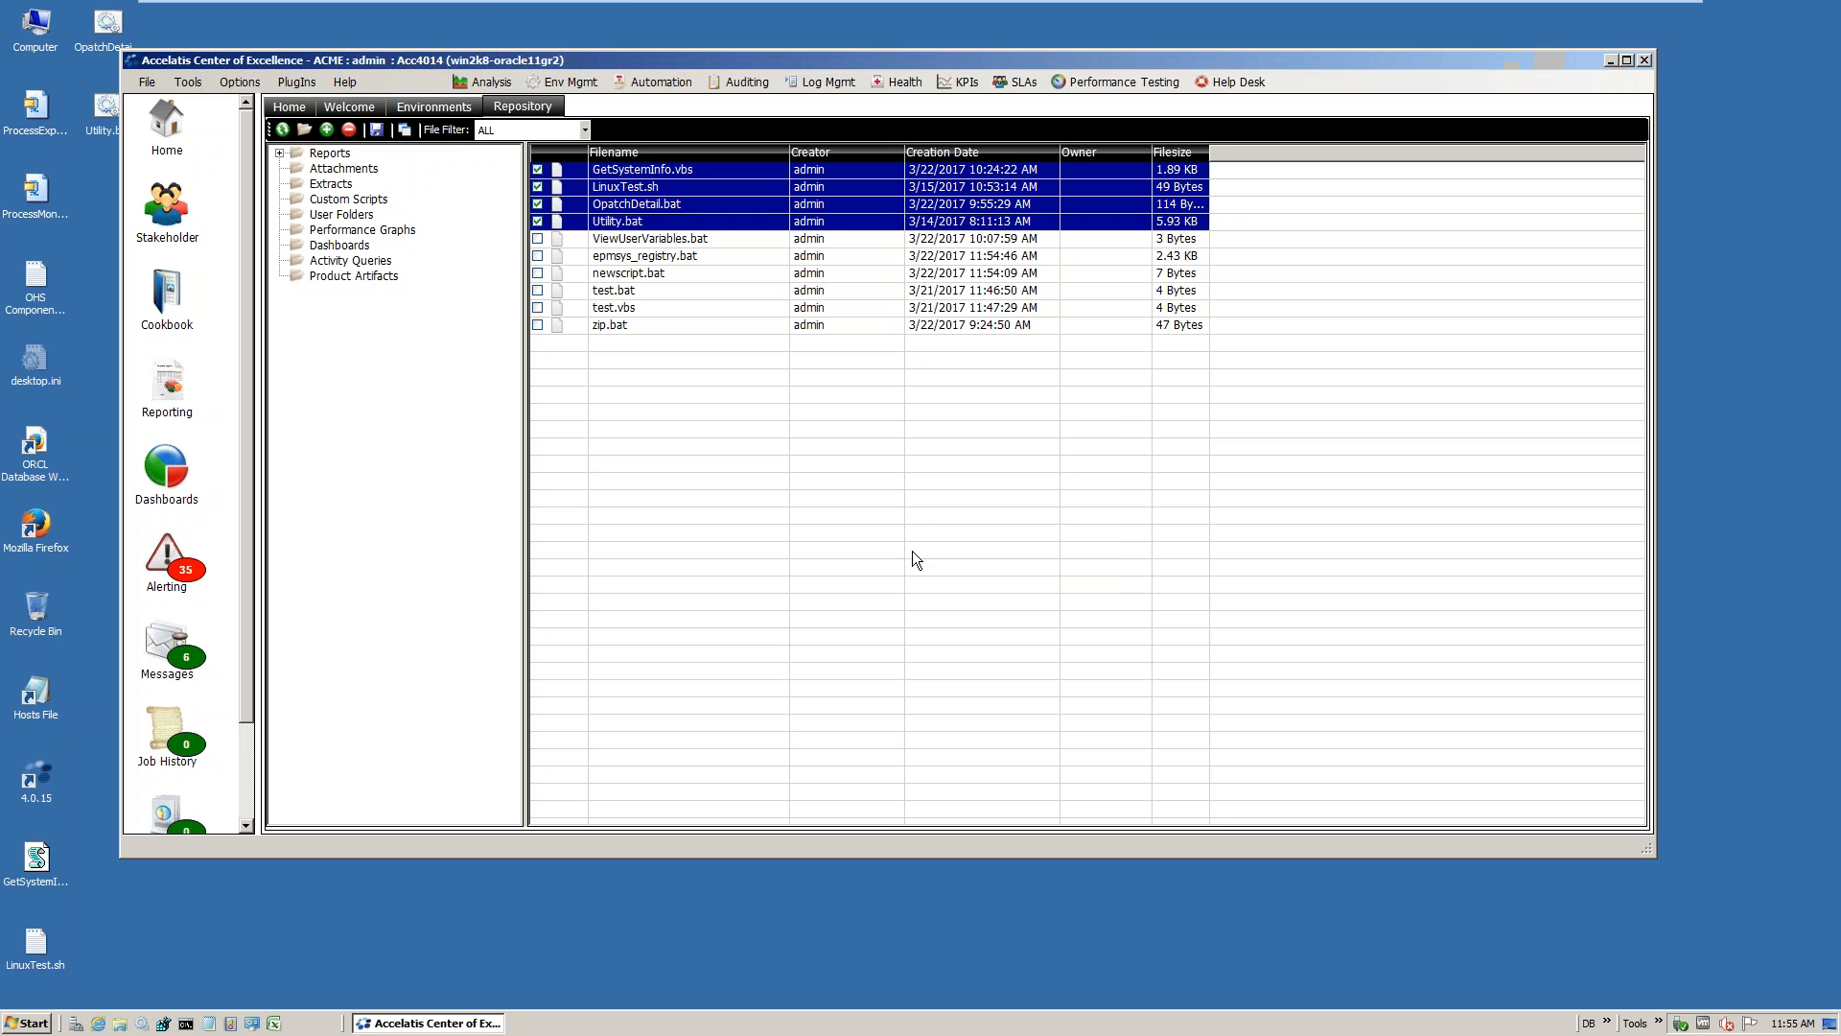
Check the exported OpatchDetail.bat, Utility.bat, GetSystemInfo.vbs and LinuxTest.sh files on the desktop
click(112, 18)
click(106, 123)
click(33, 866)
click(34, 943)
click(33, 851)
click(101, 108)
click(104, 17)
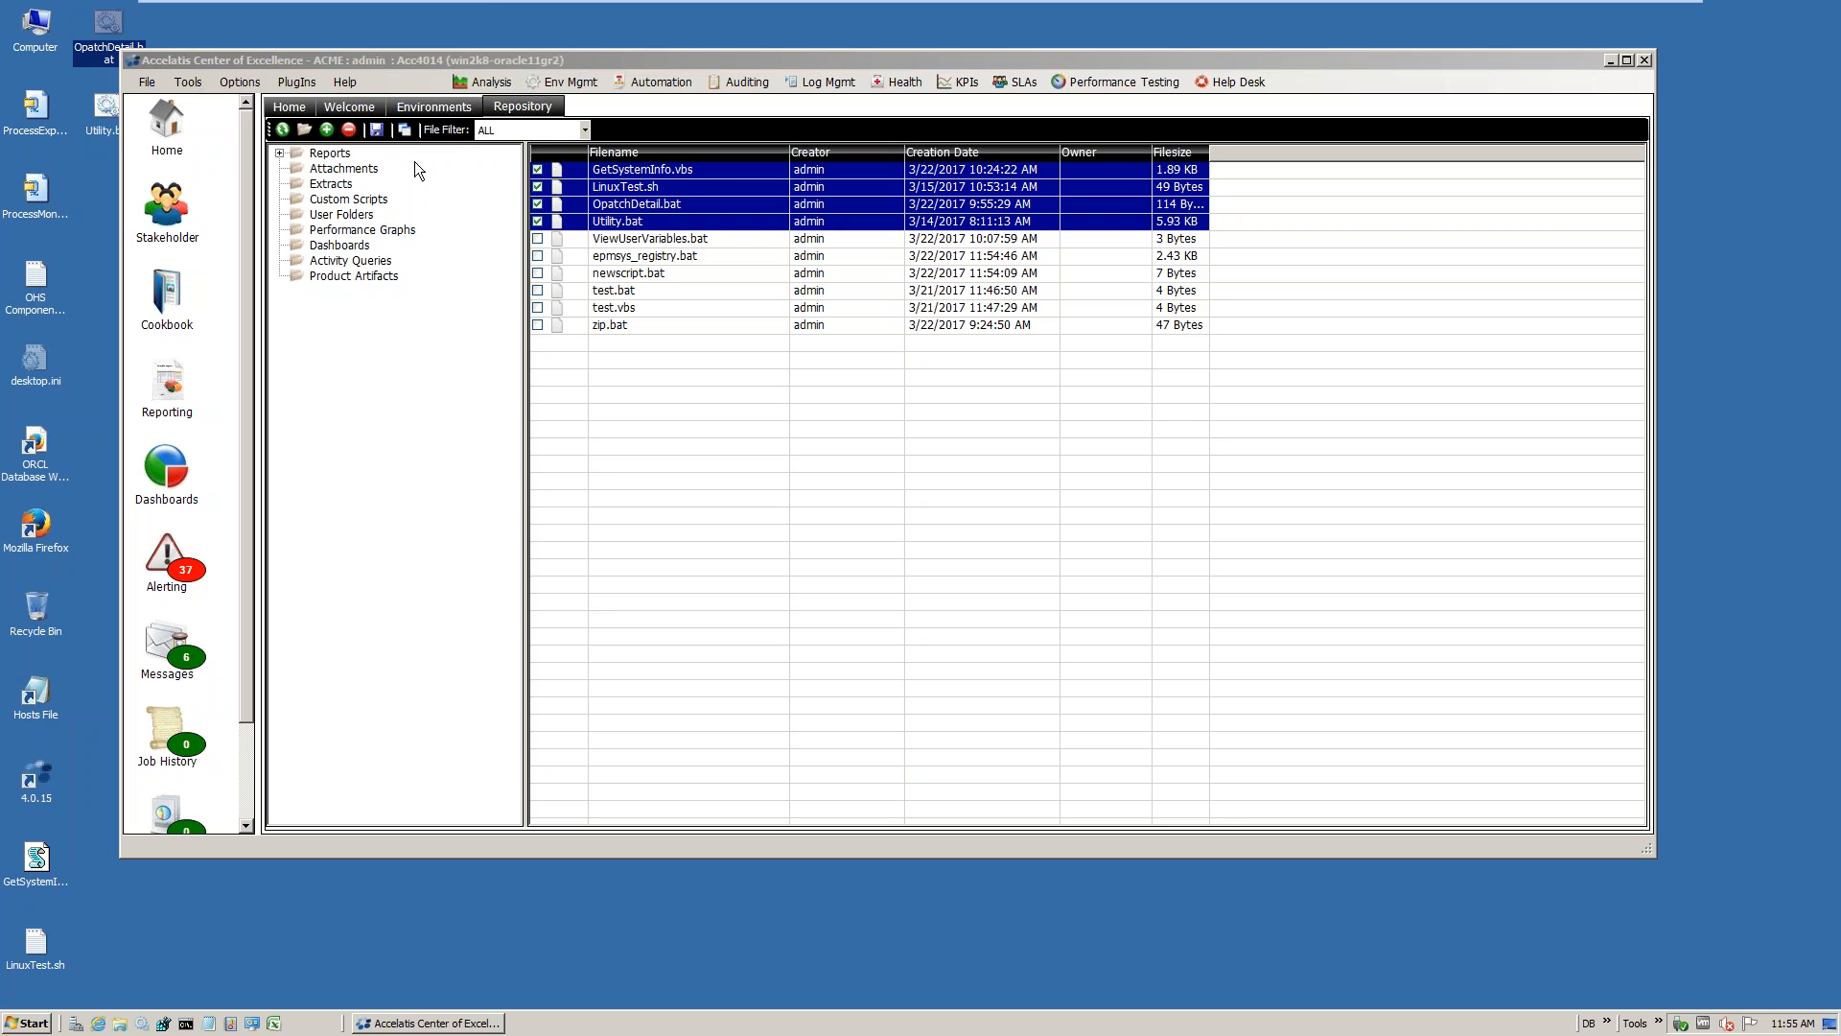
Reopen the Custom Script Manager and delete the newscript.bat script from the database
click(190, 84)
click(266, 269)
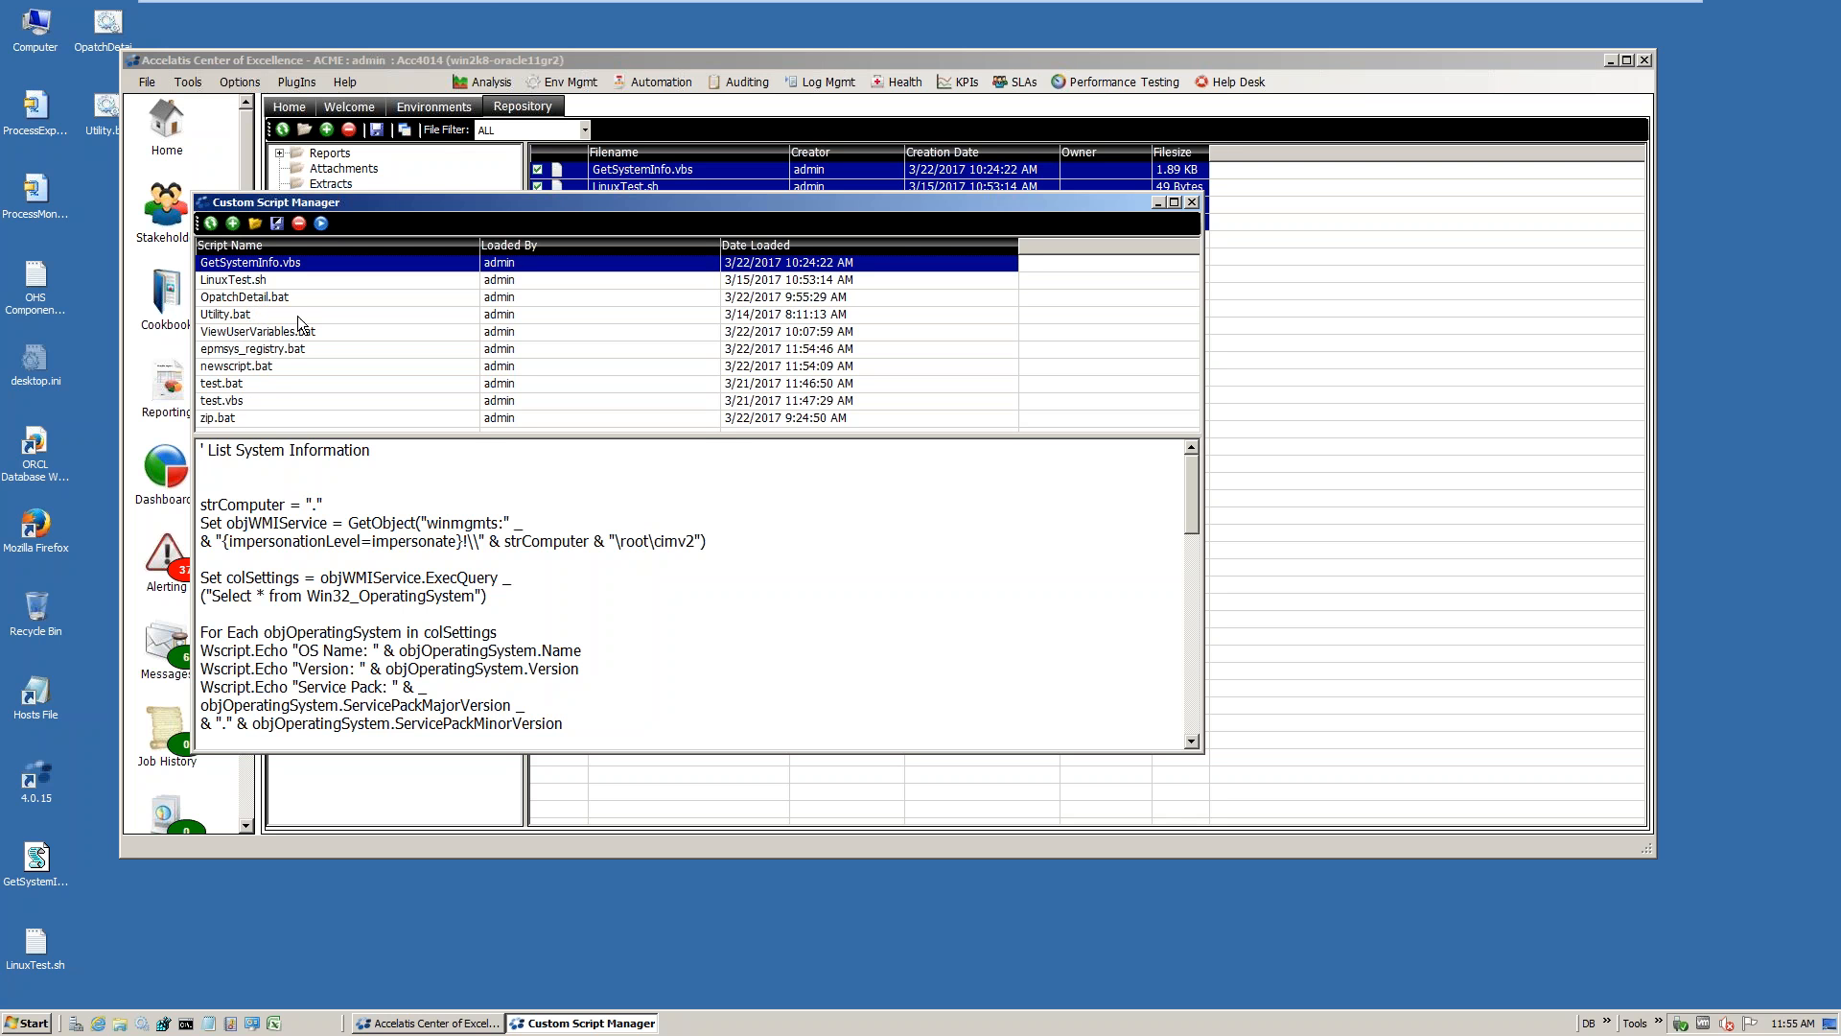
click(267, 368)
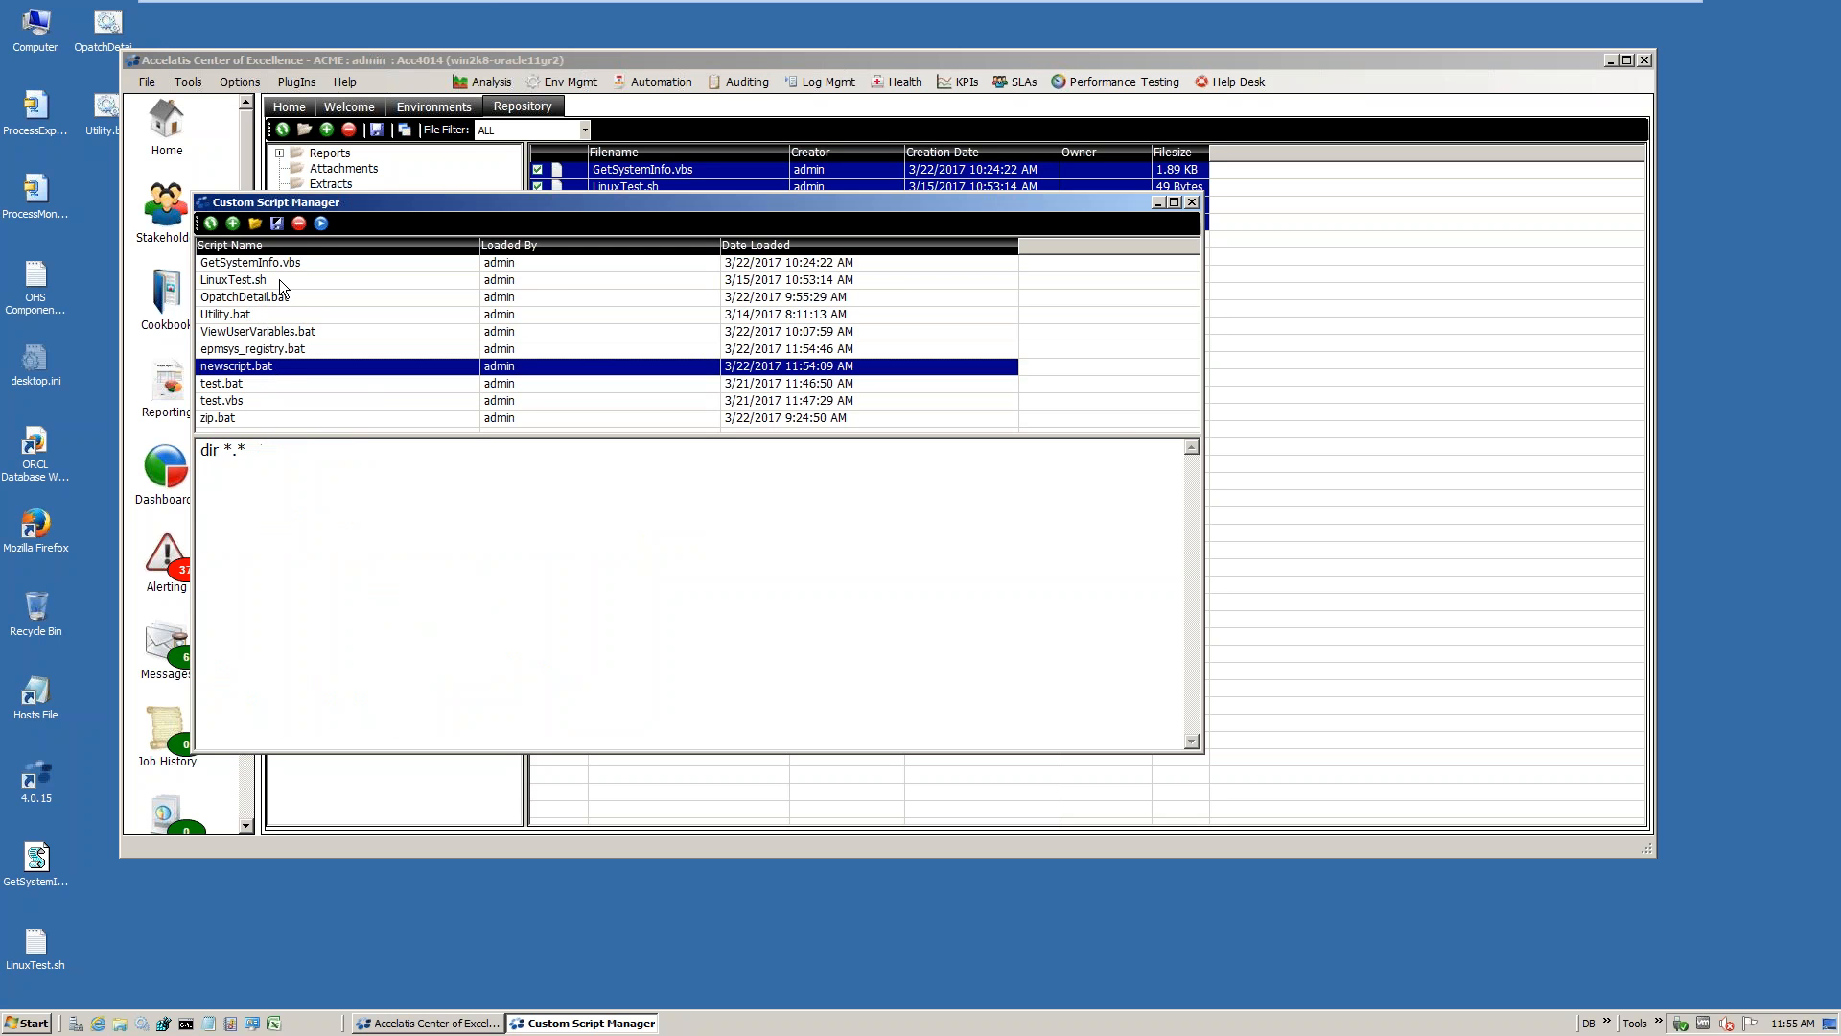
click(298, 223)
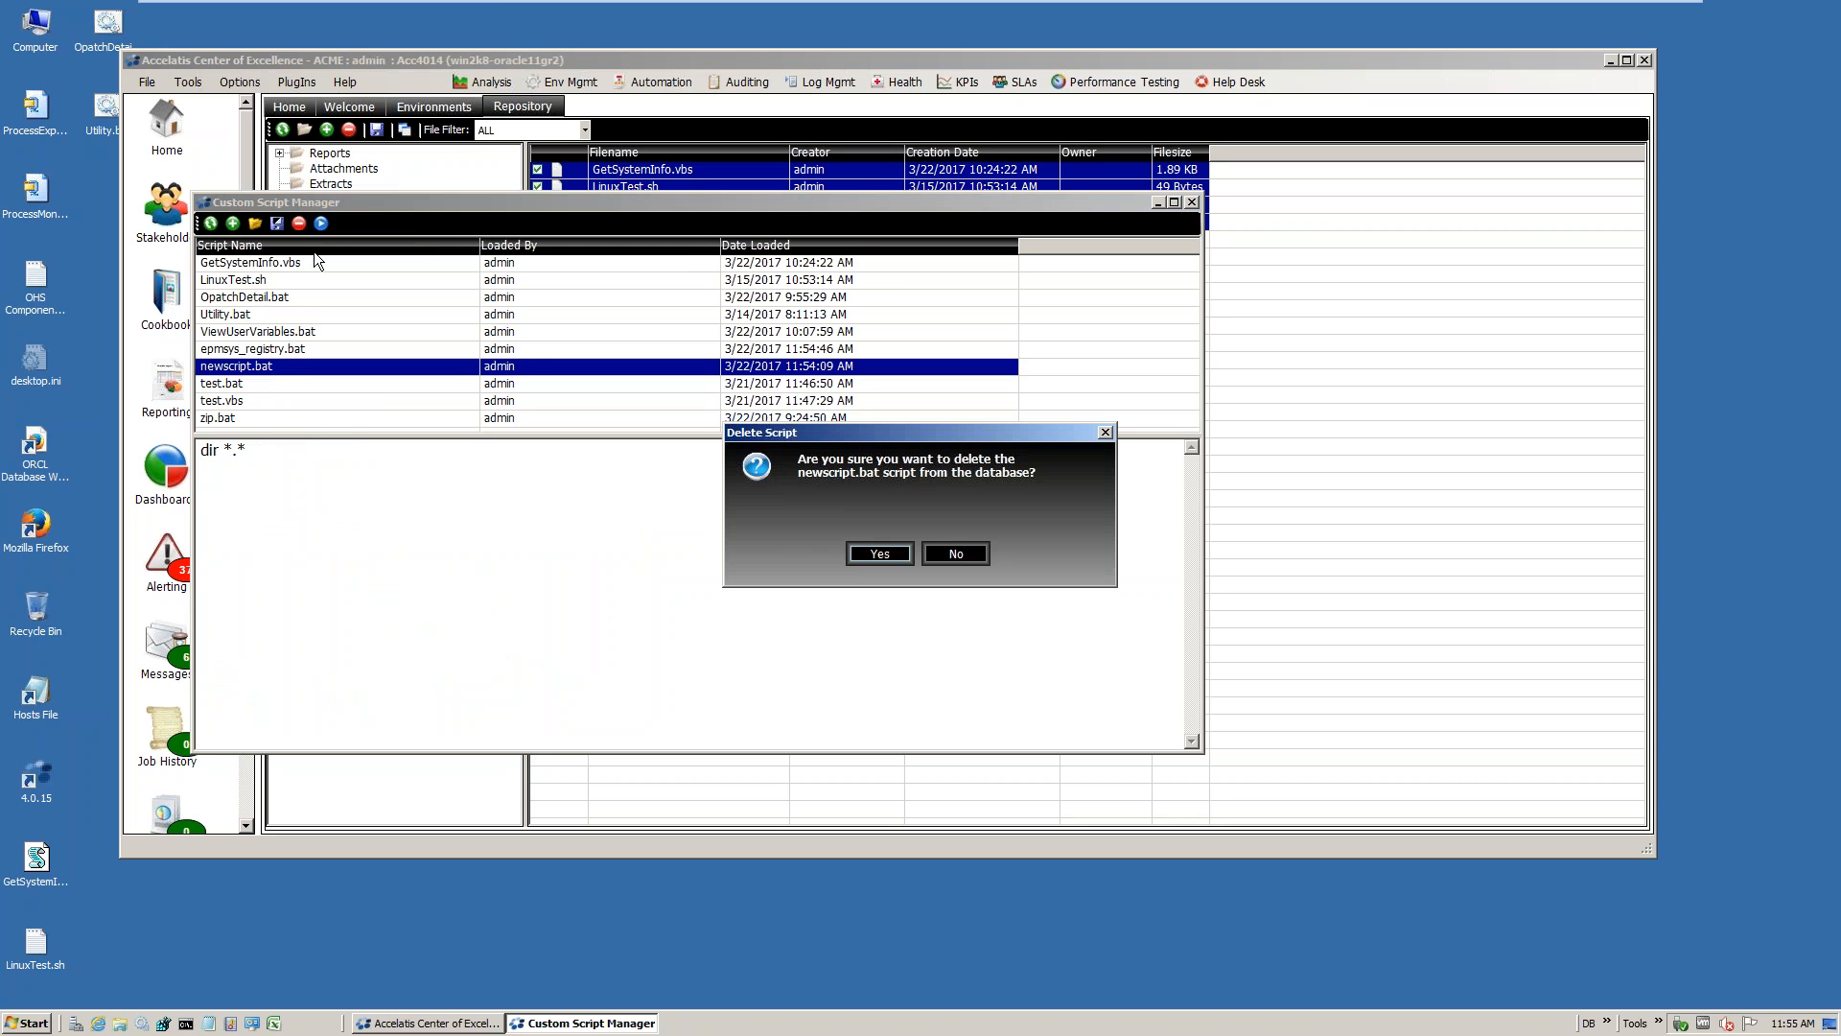
click(881, 554)
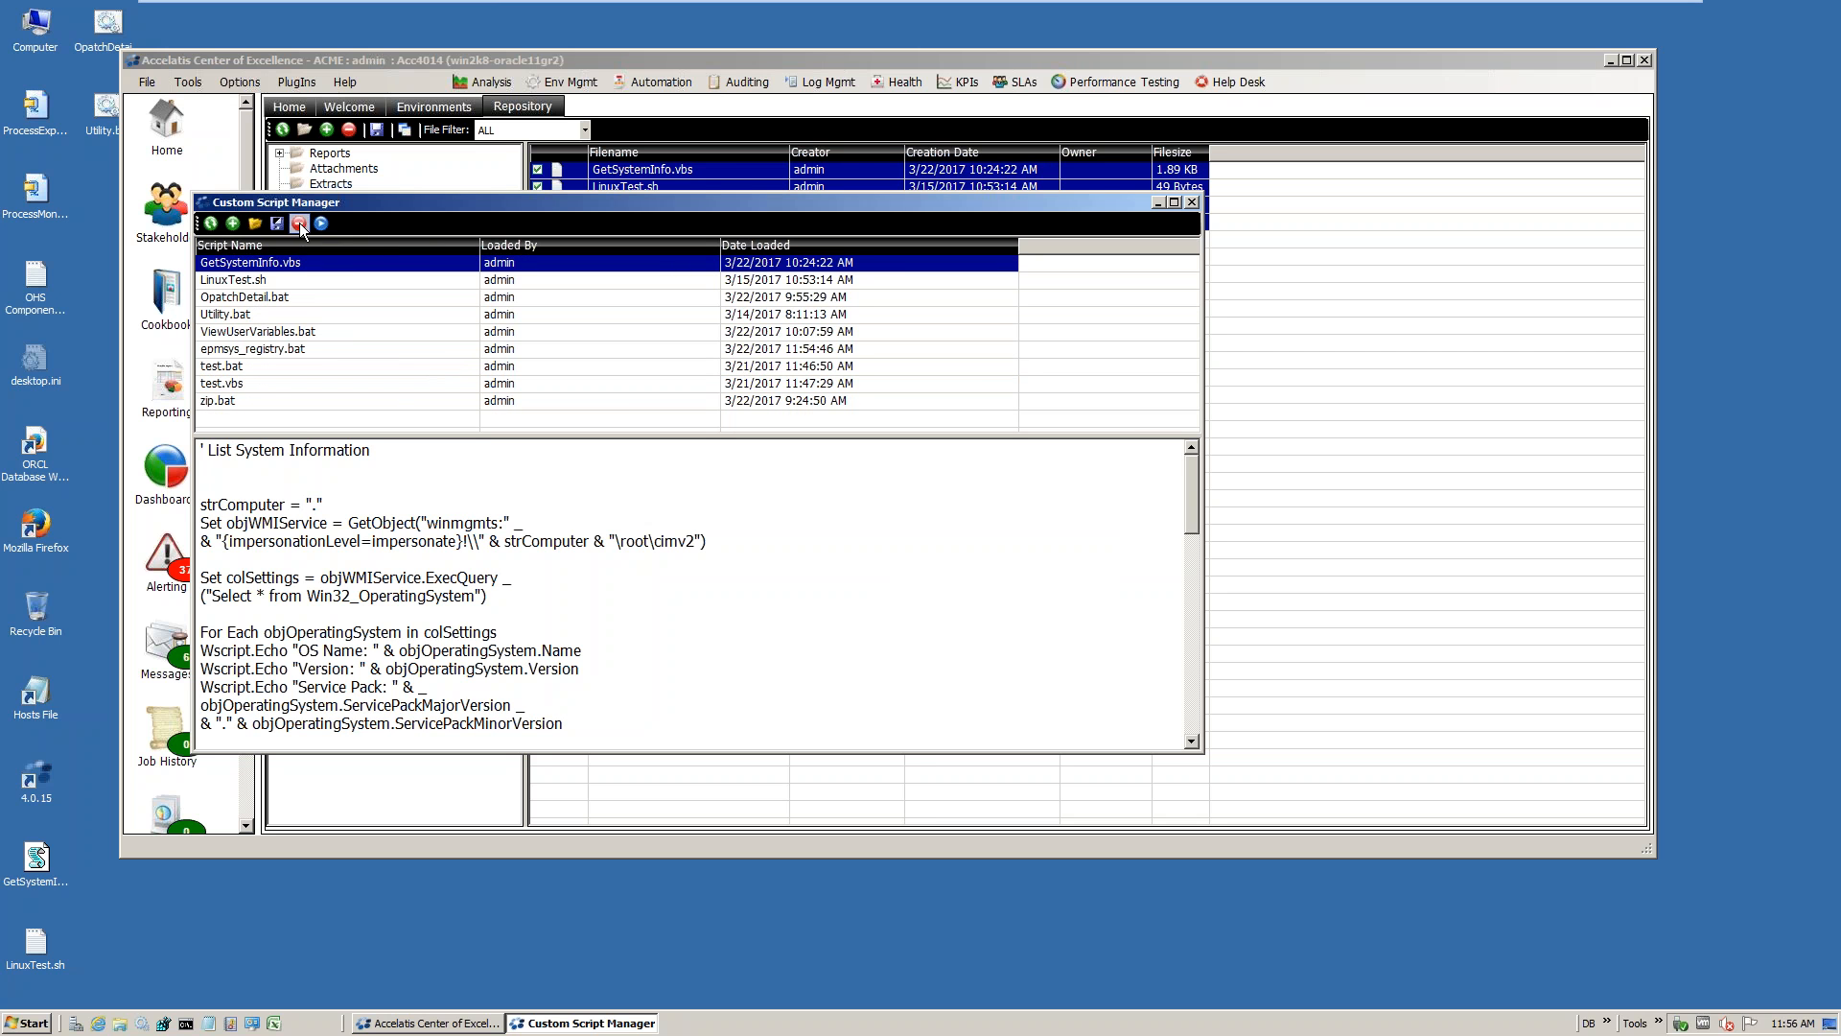
Delete the GetSystemInfo.vbs script, then view the code of ViewUserVariables.bat and LinuxTest.sh
click(298, 223)
click(868, 549)
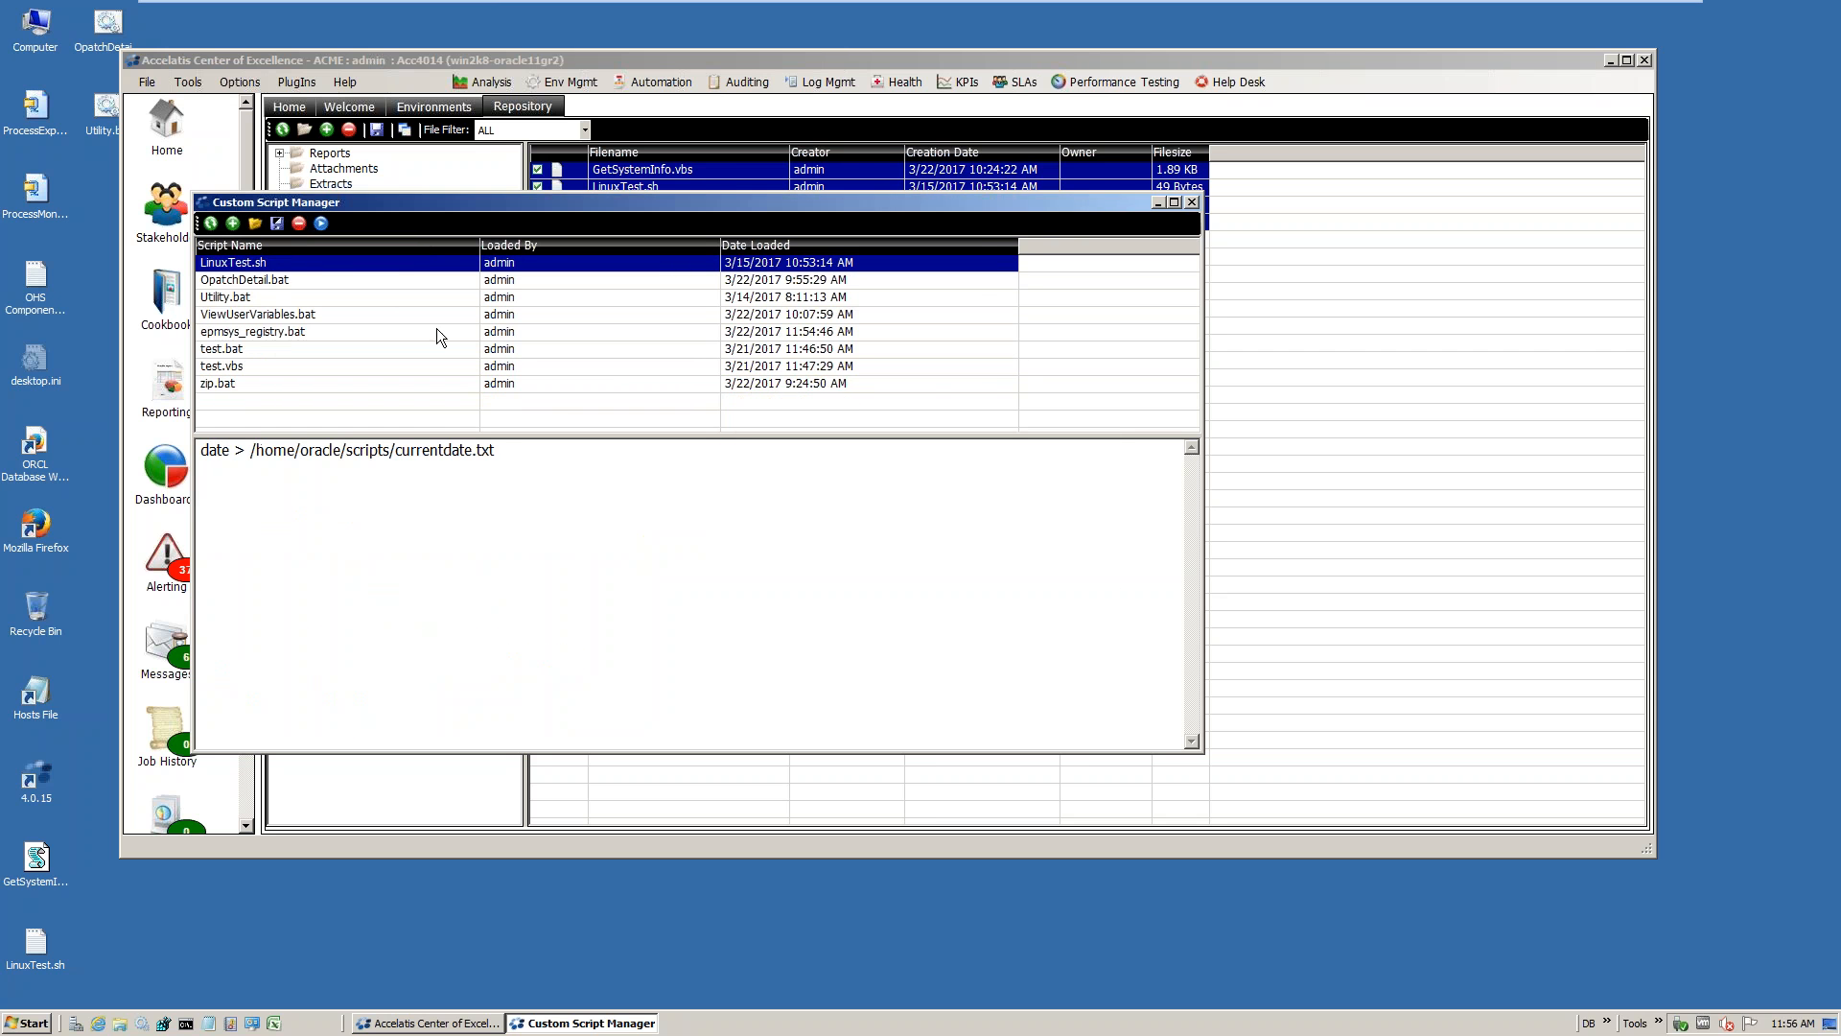
click(259, 313)
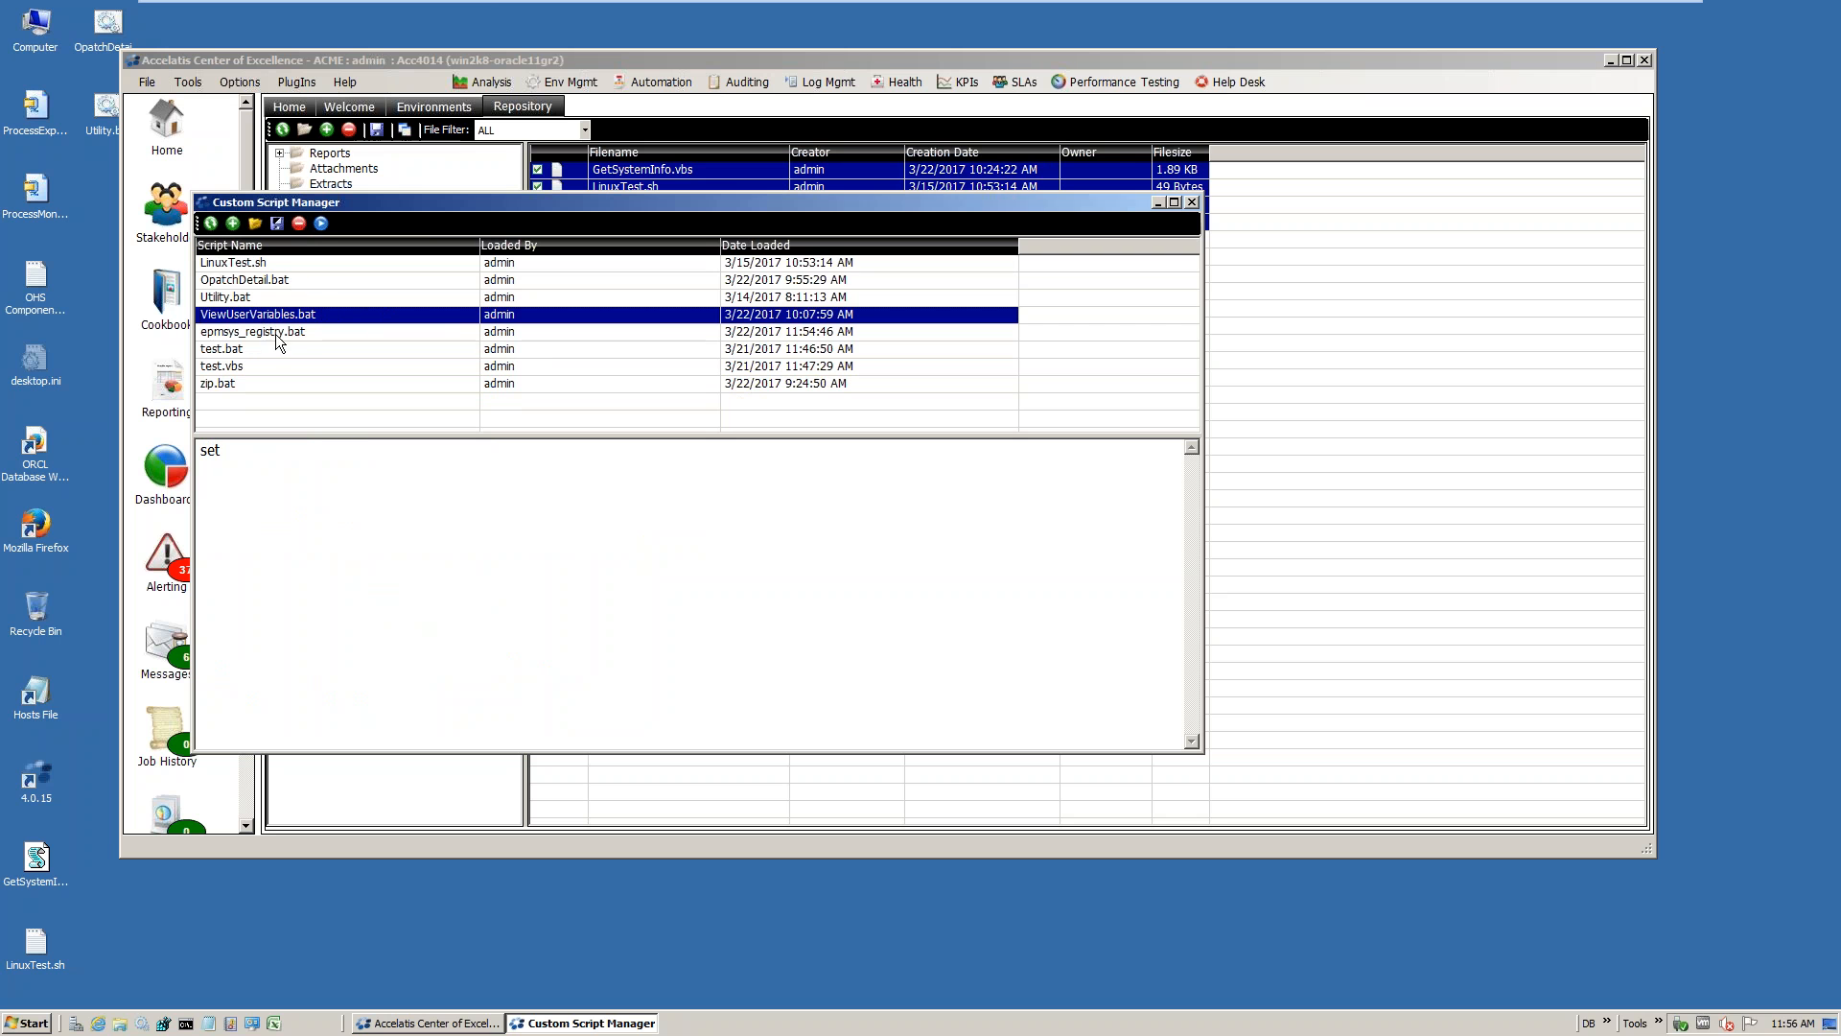
click(247, 264)
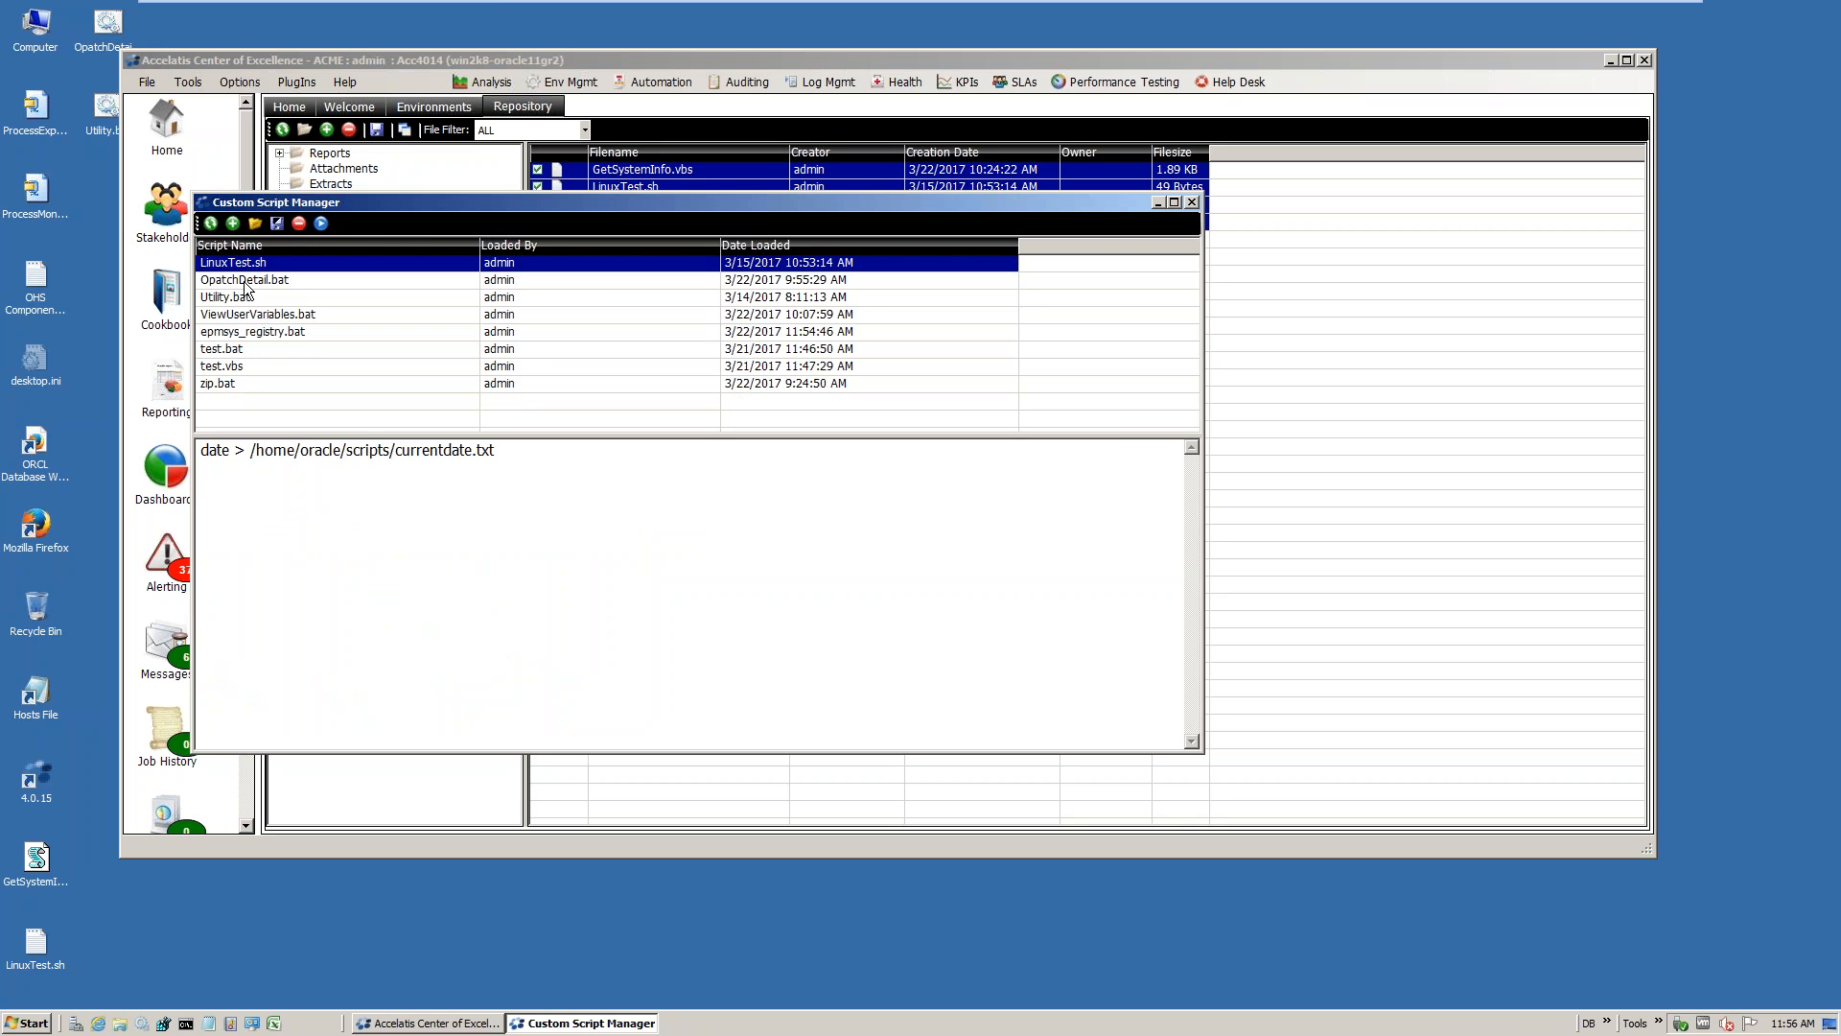
Execute the ViewUserVariables.bat script on the WIN2K8-ORACLE11 server only, excluding the Linux server and leaving the optional arguments empty
click(253, 314)
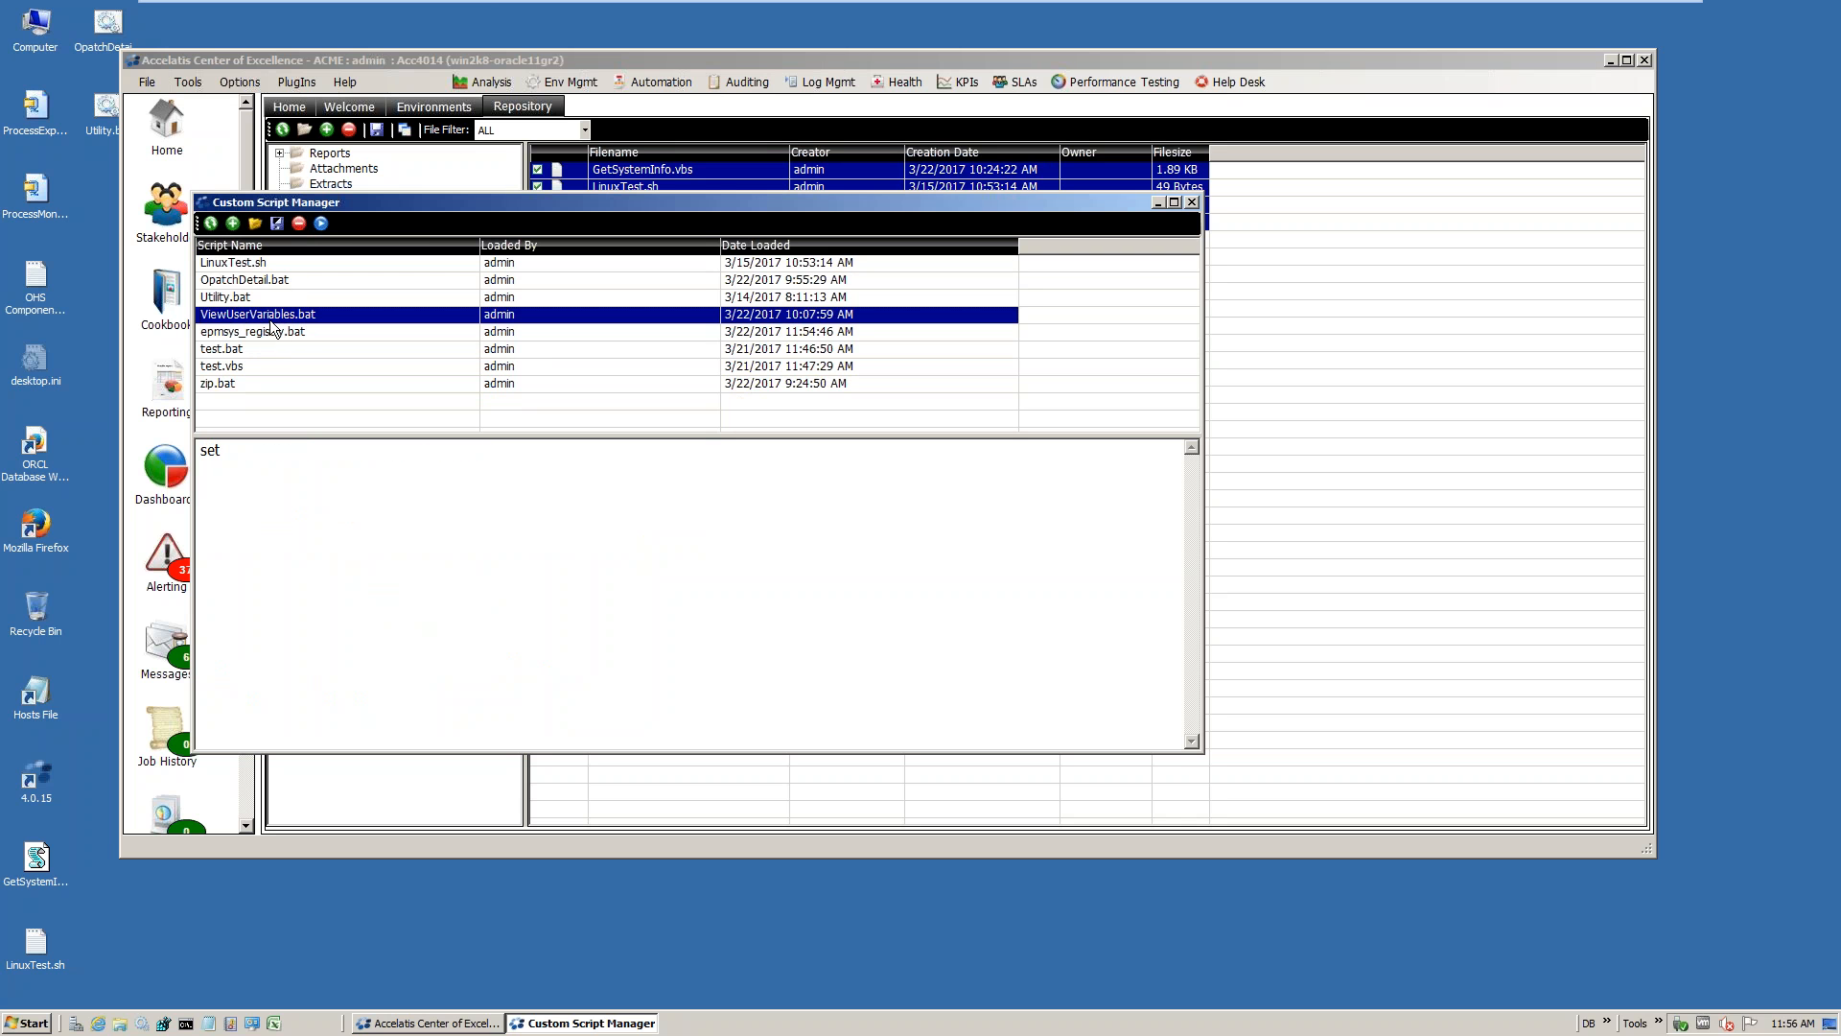
click(322, 226)
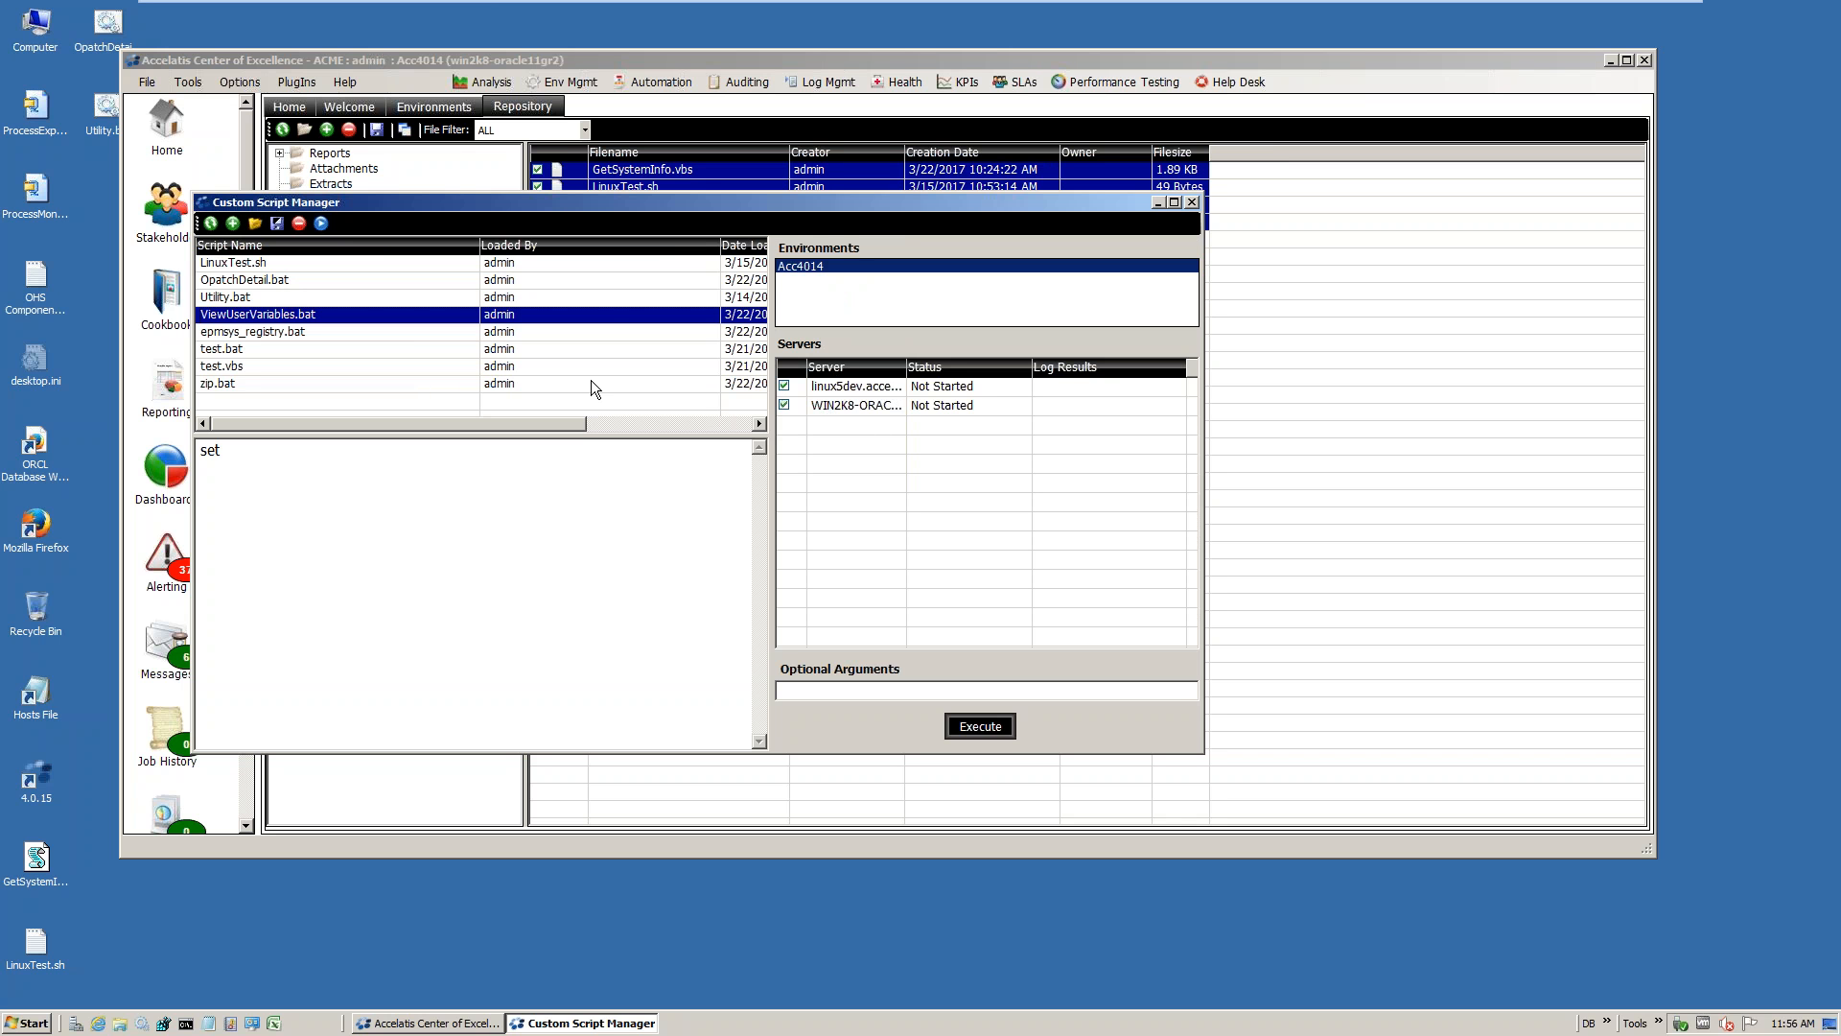
click(785, 386)
click(845, 405)
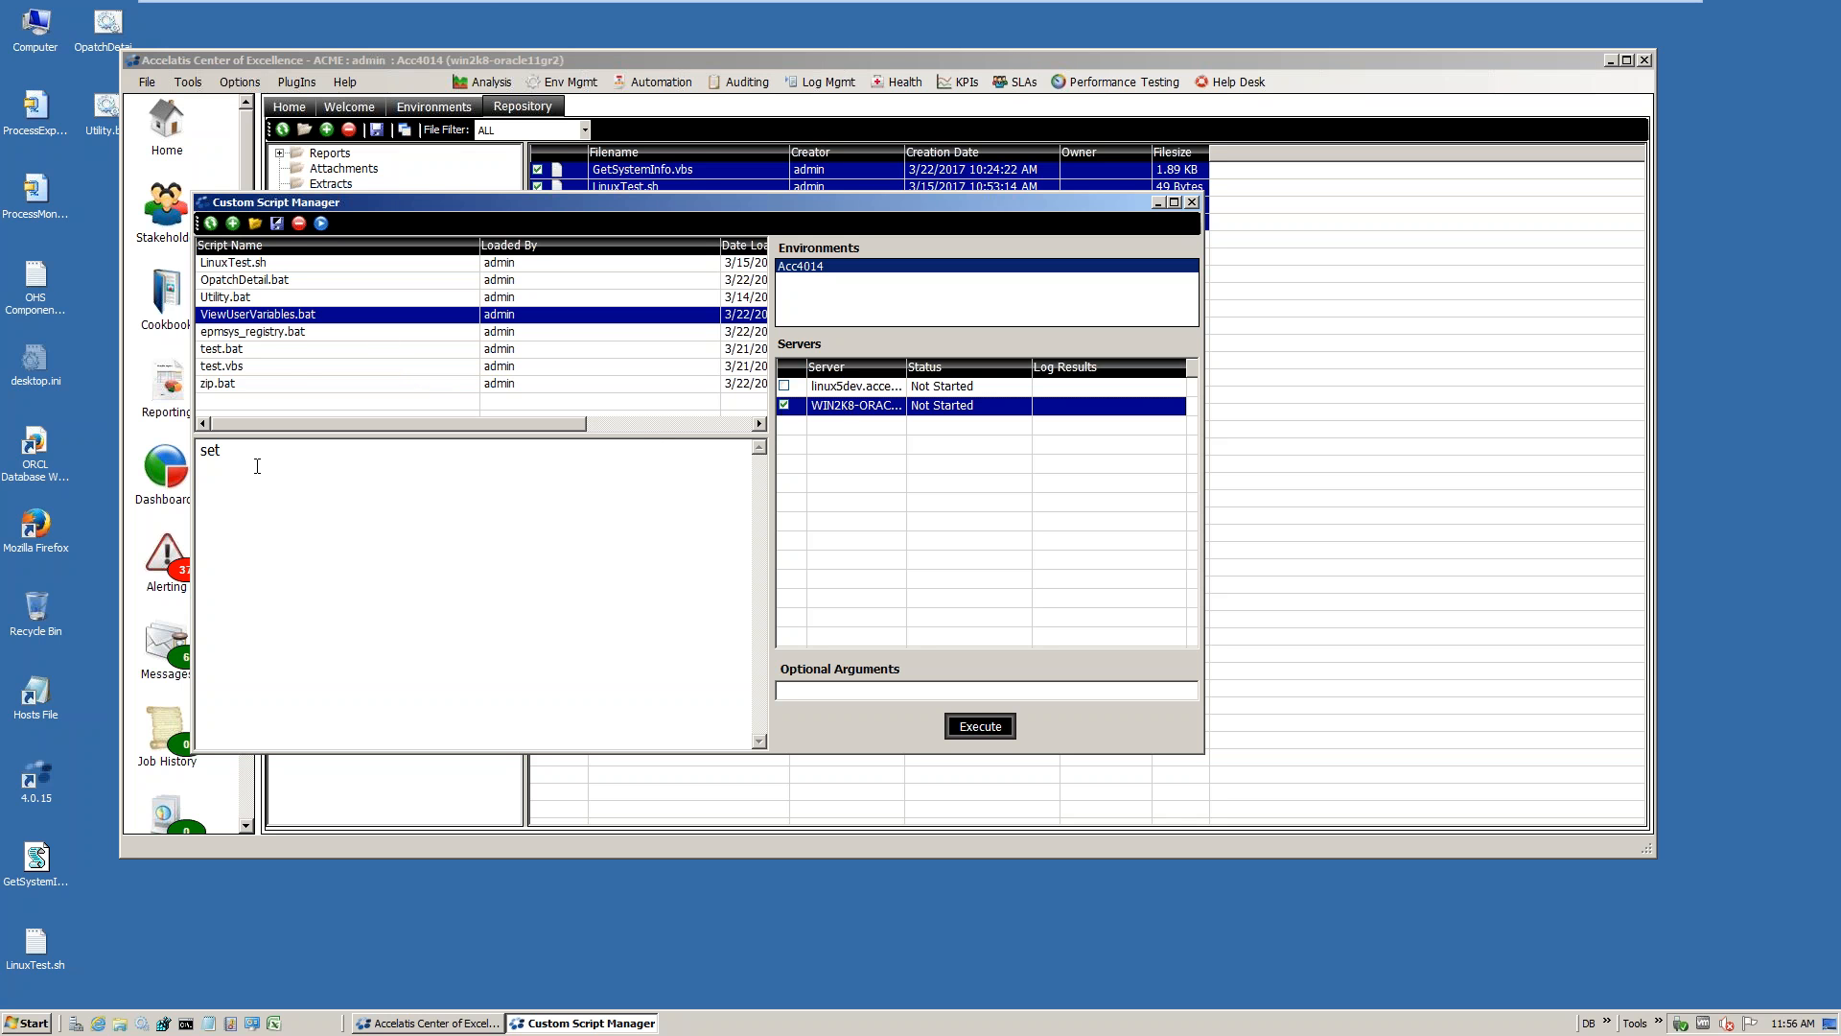
drag(224, 451, 201, 452)
click(848, 692)
click(977, 727)
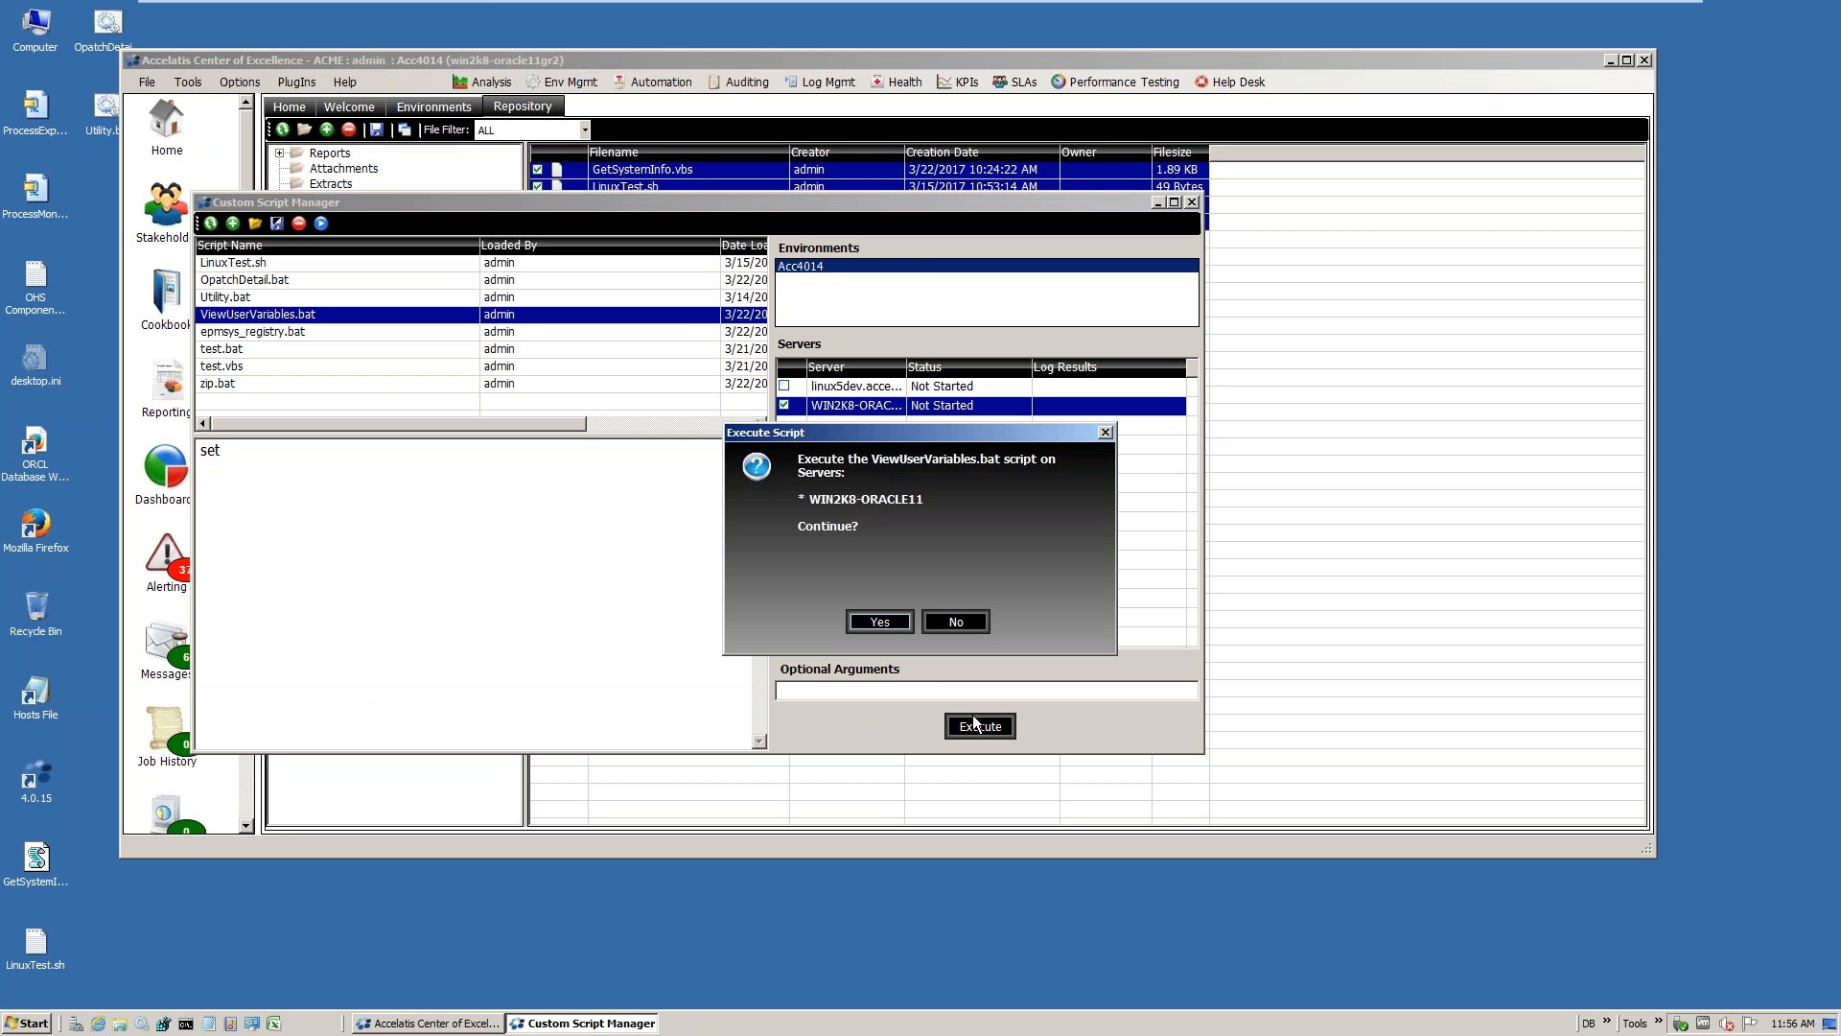
click(880, 621)
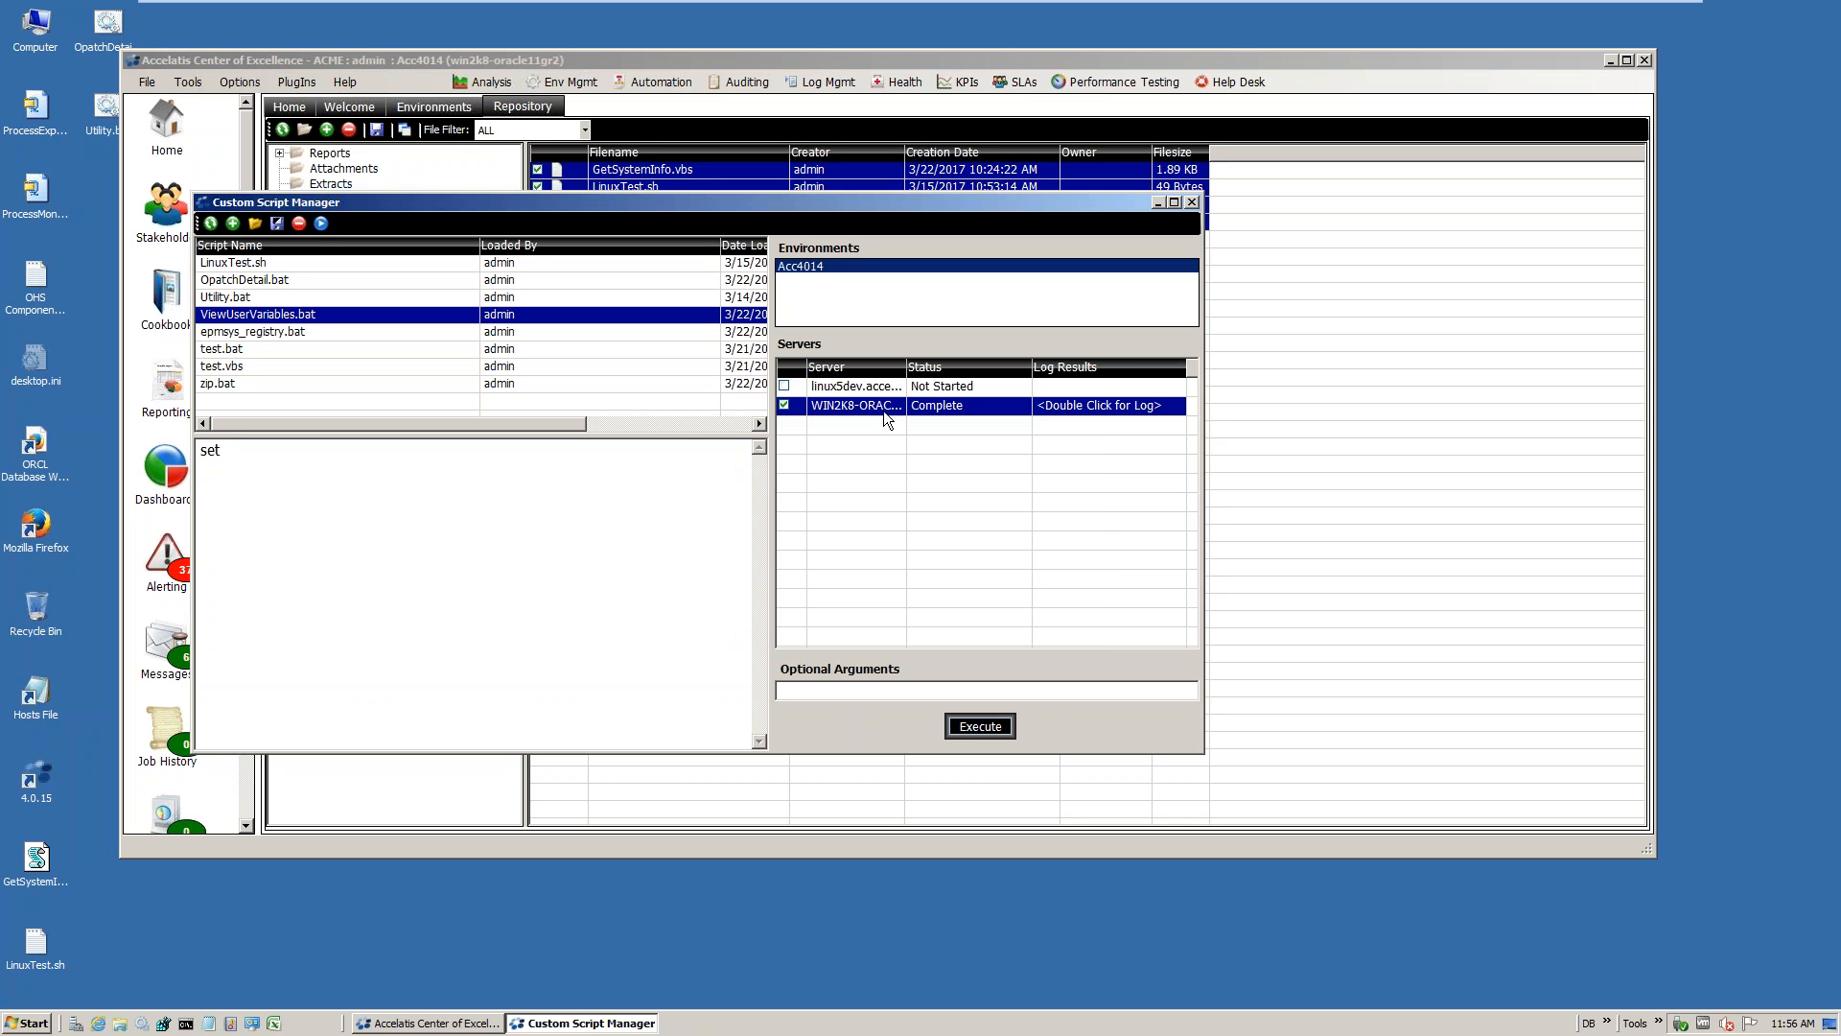
Open the ViewUserVariables.bat execution log, examine the set command and the TEMP and TMP variables, and close the log
double_click(1101, 404)
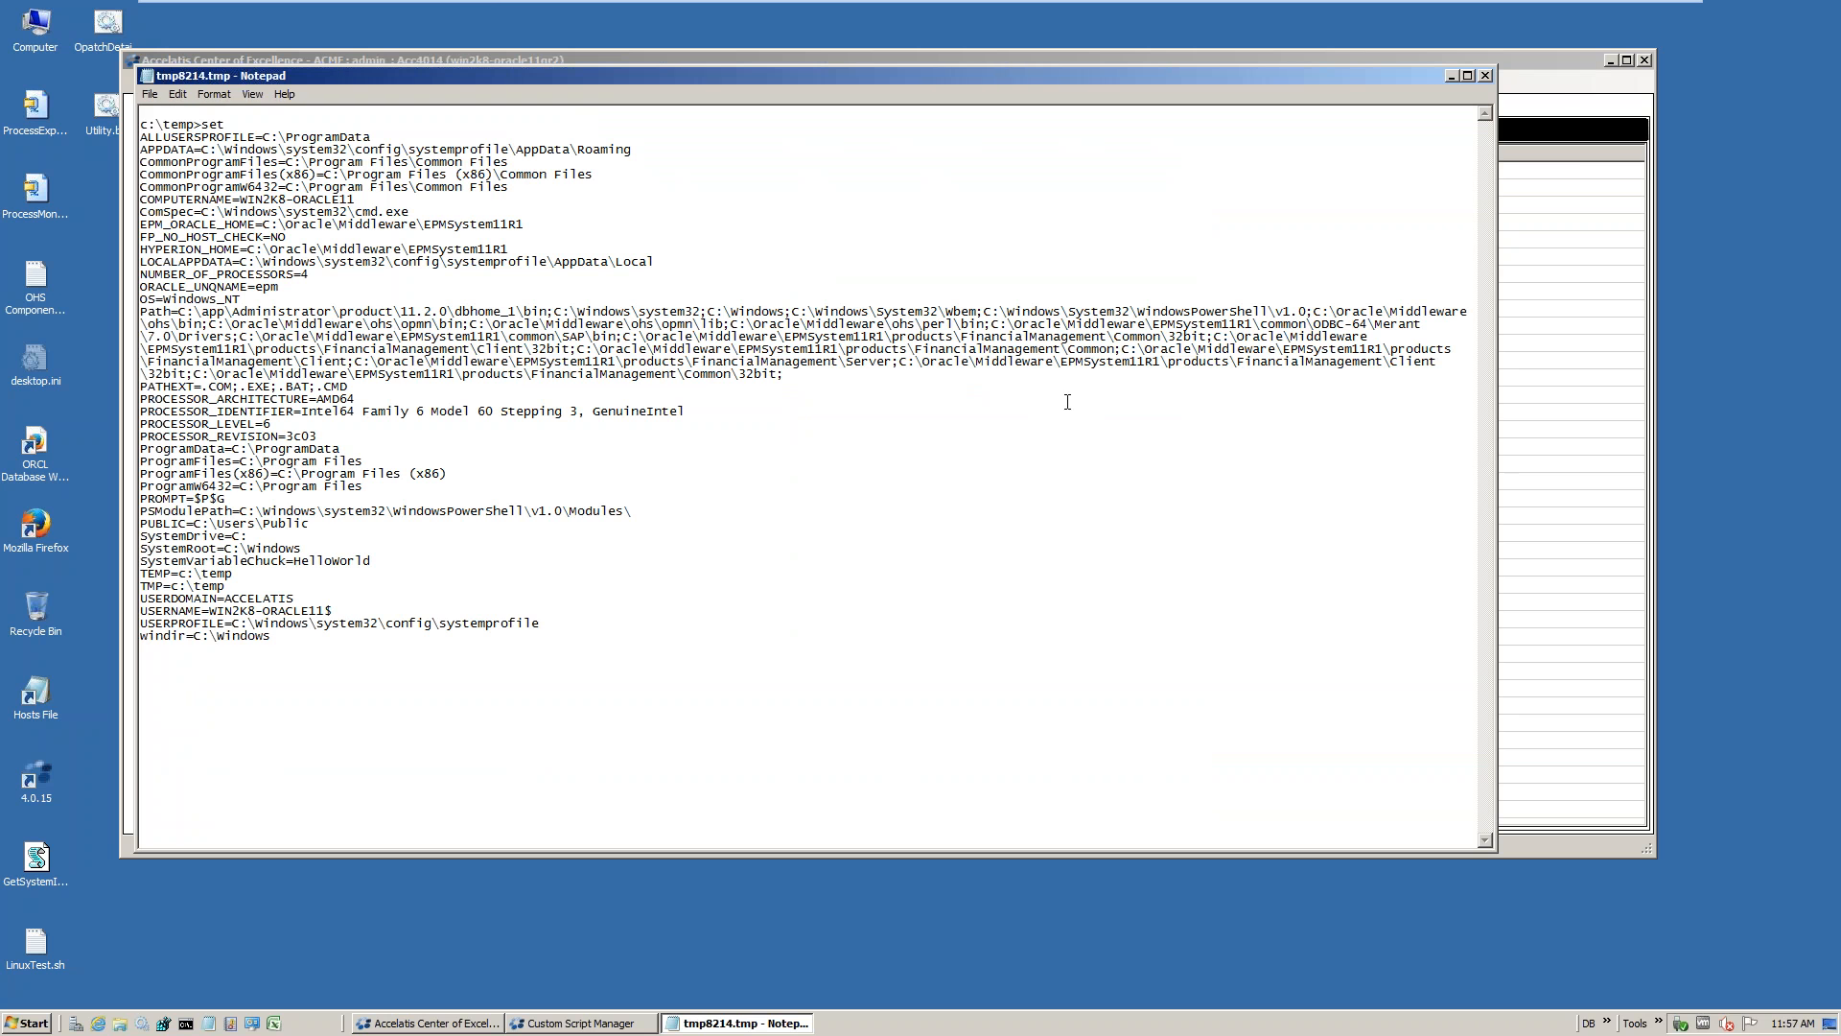
drag(588, 75, 725, 131)
drag(370, 180, 272, 179)
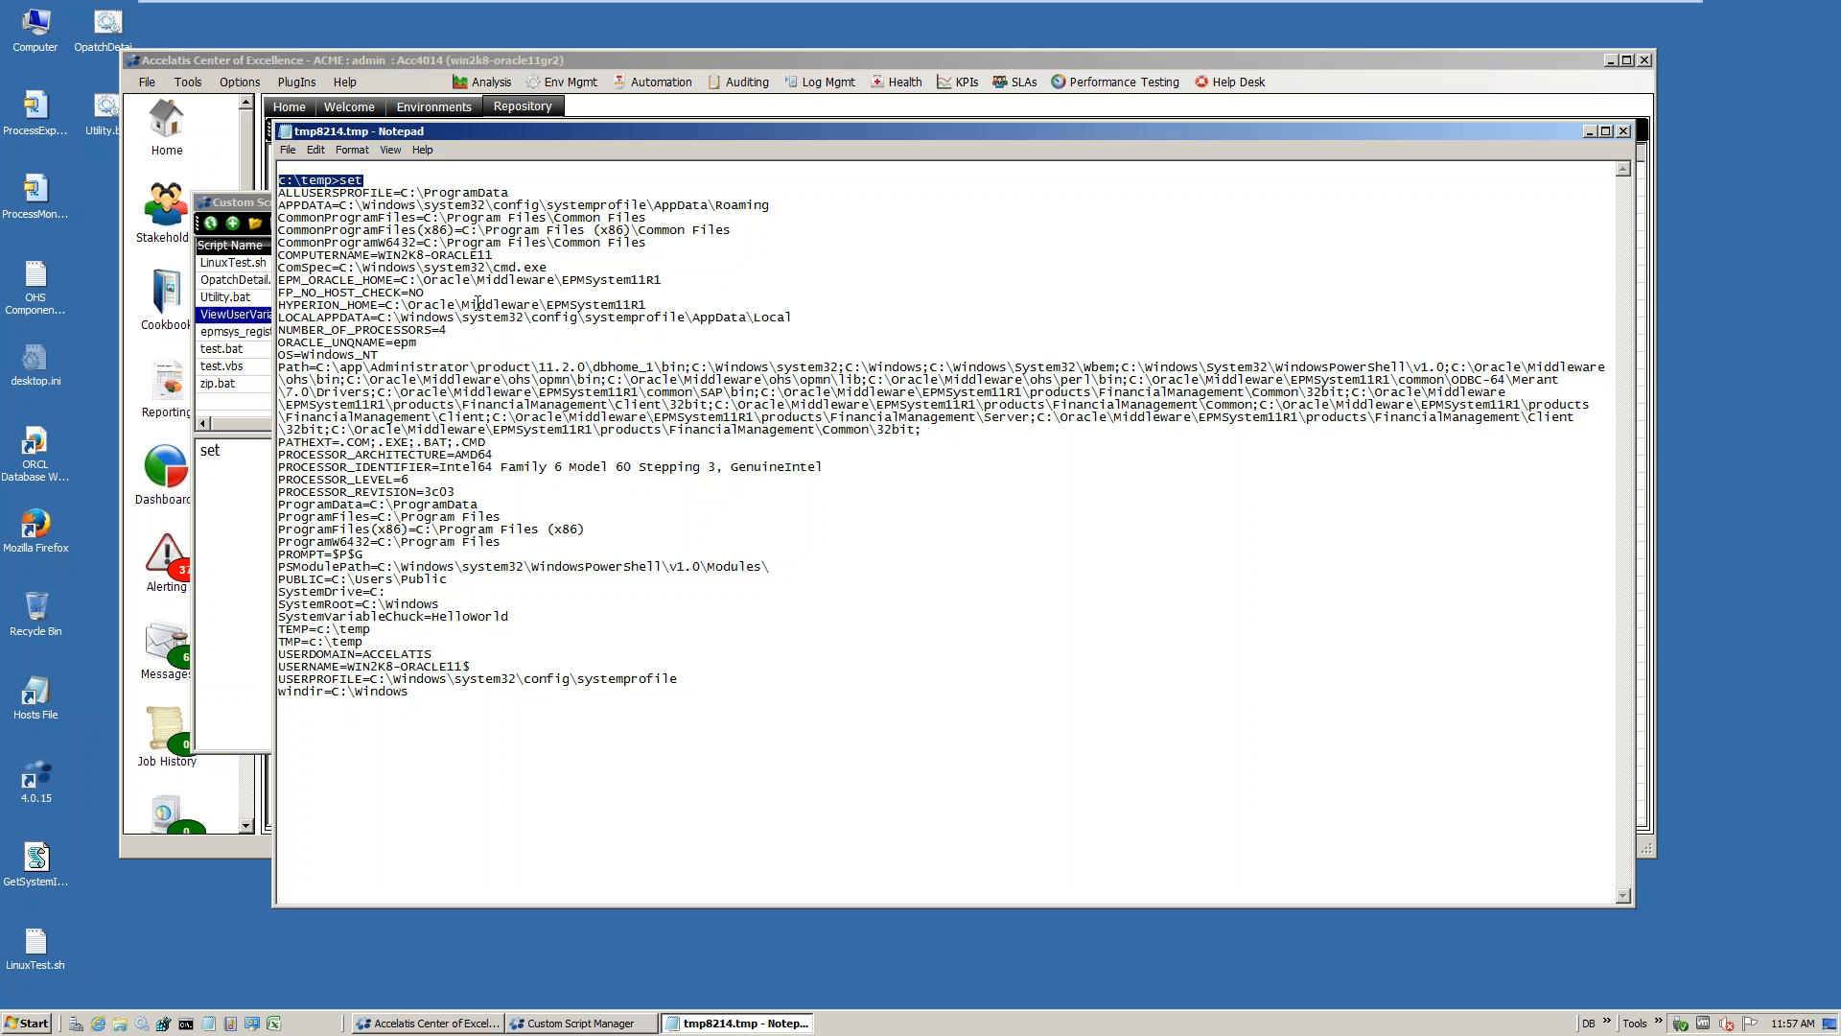
click(379, 180)
drag(364, 643, 259, 626)
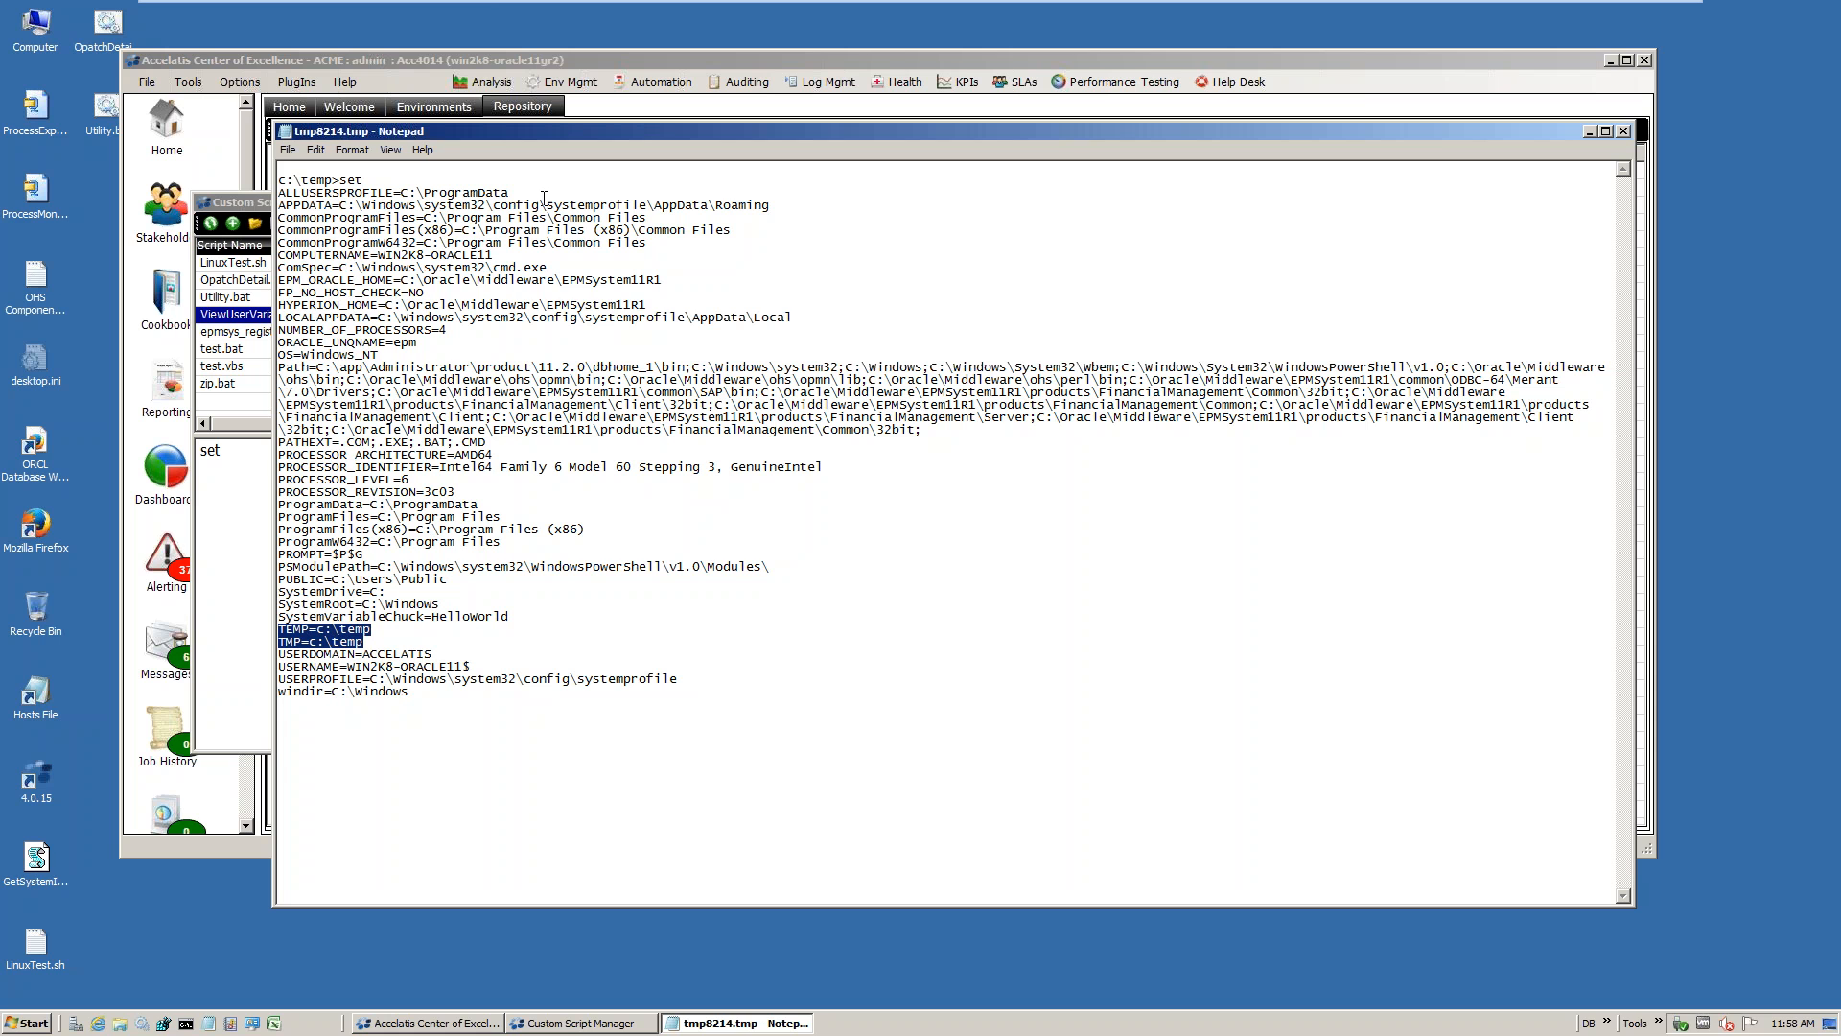
click(1629, 131)
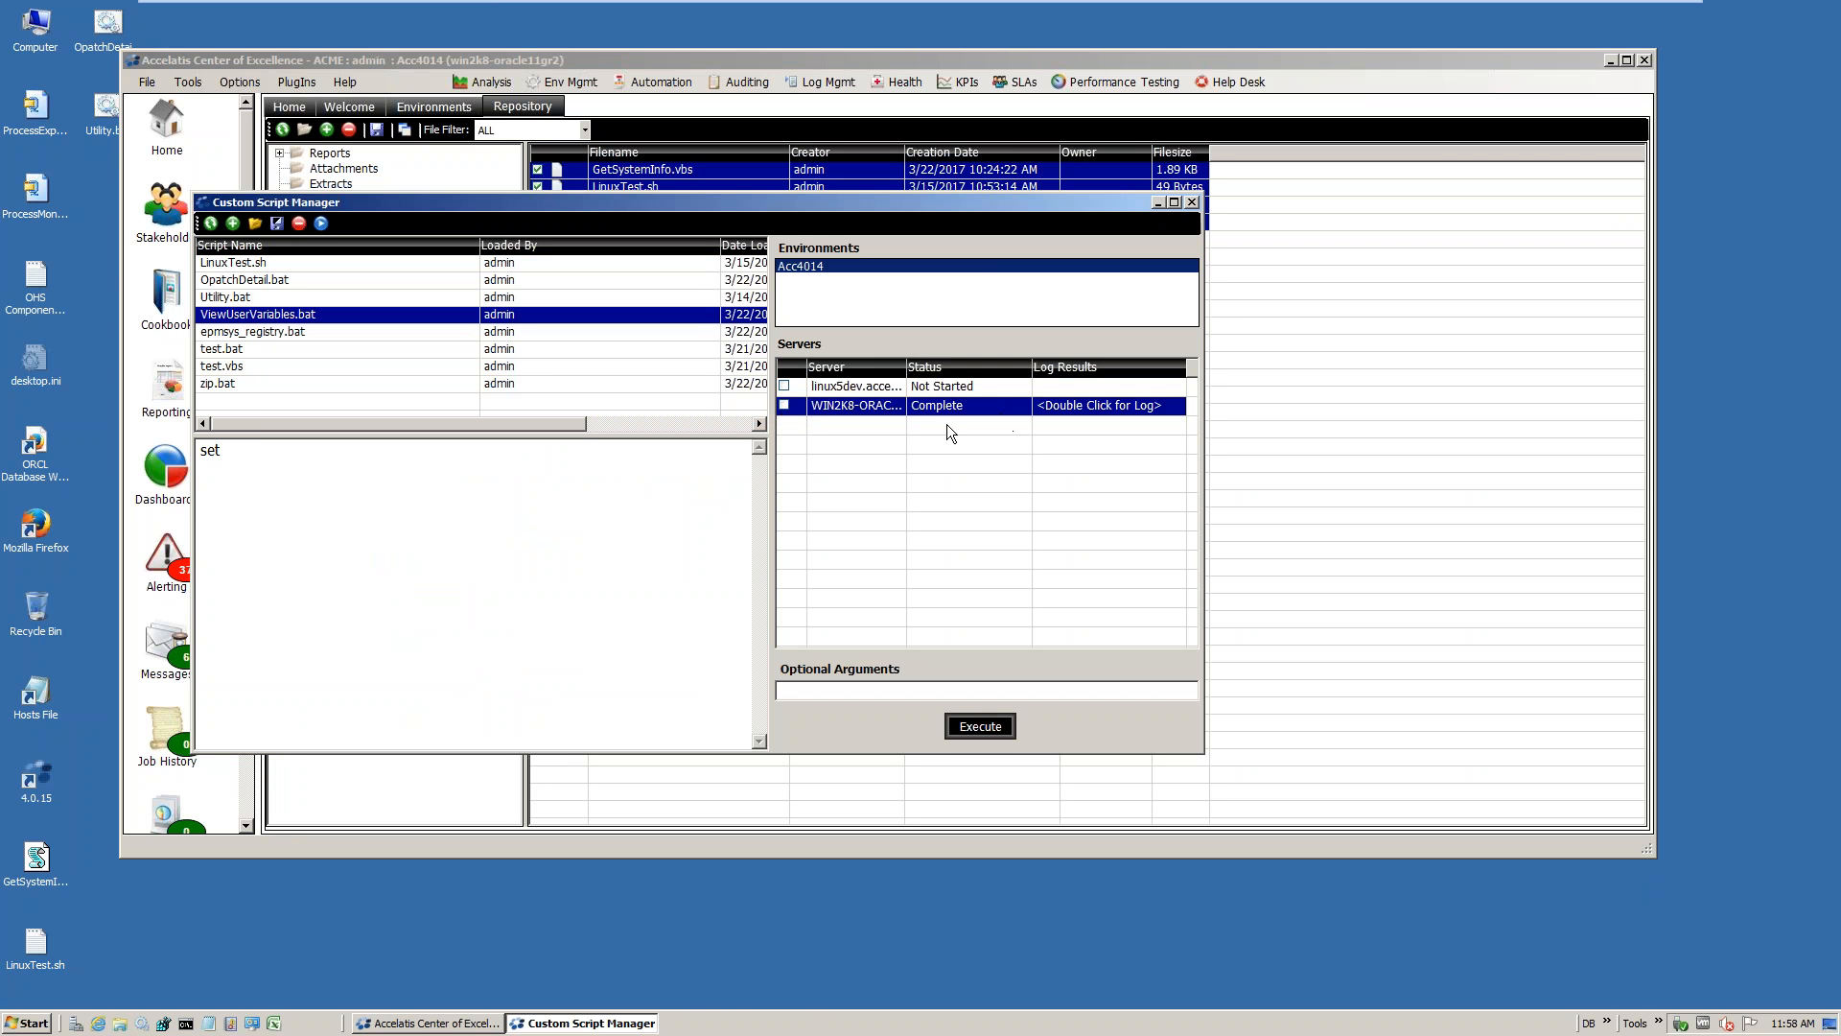
Execute the test.vbs script on the WIN2K8-ORACLE11 server and review its system information log
click(785, 406)
click(257, 367)
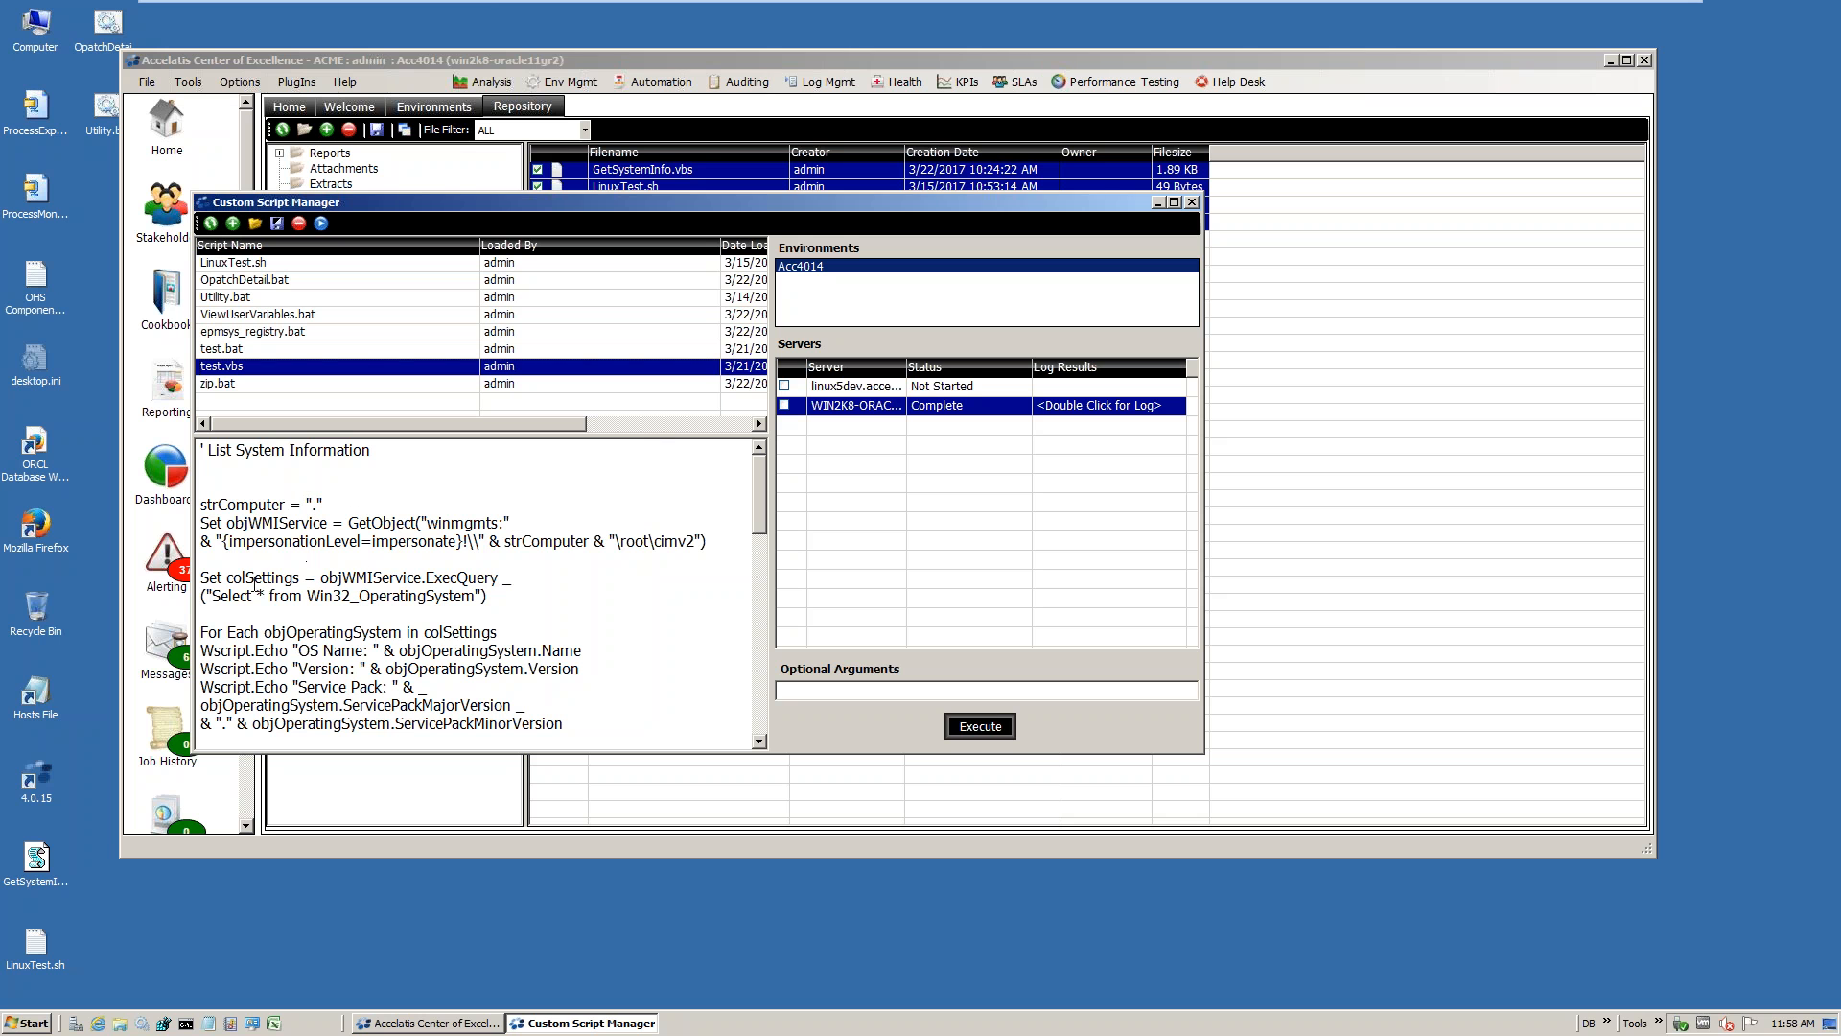
click(784, 406)
click(980, 726)
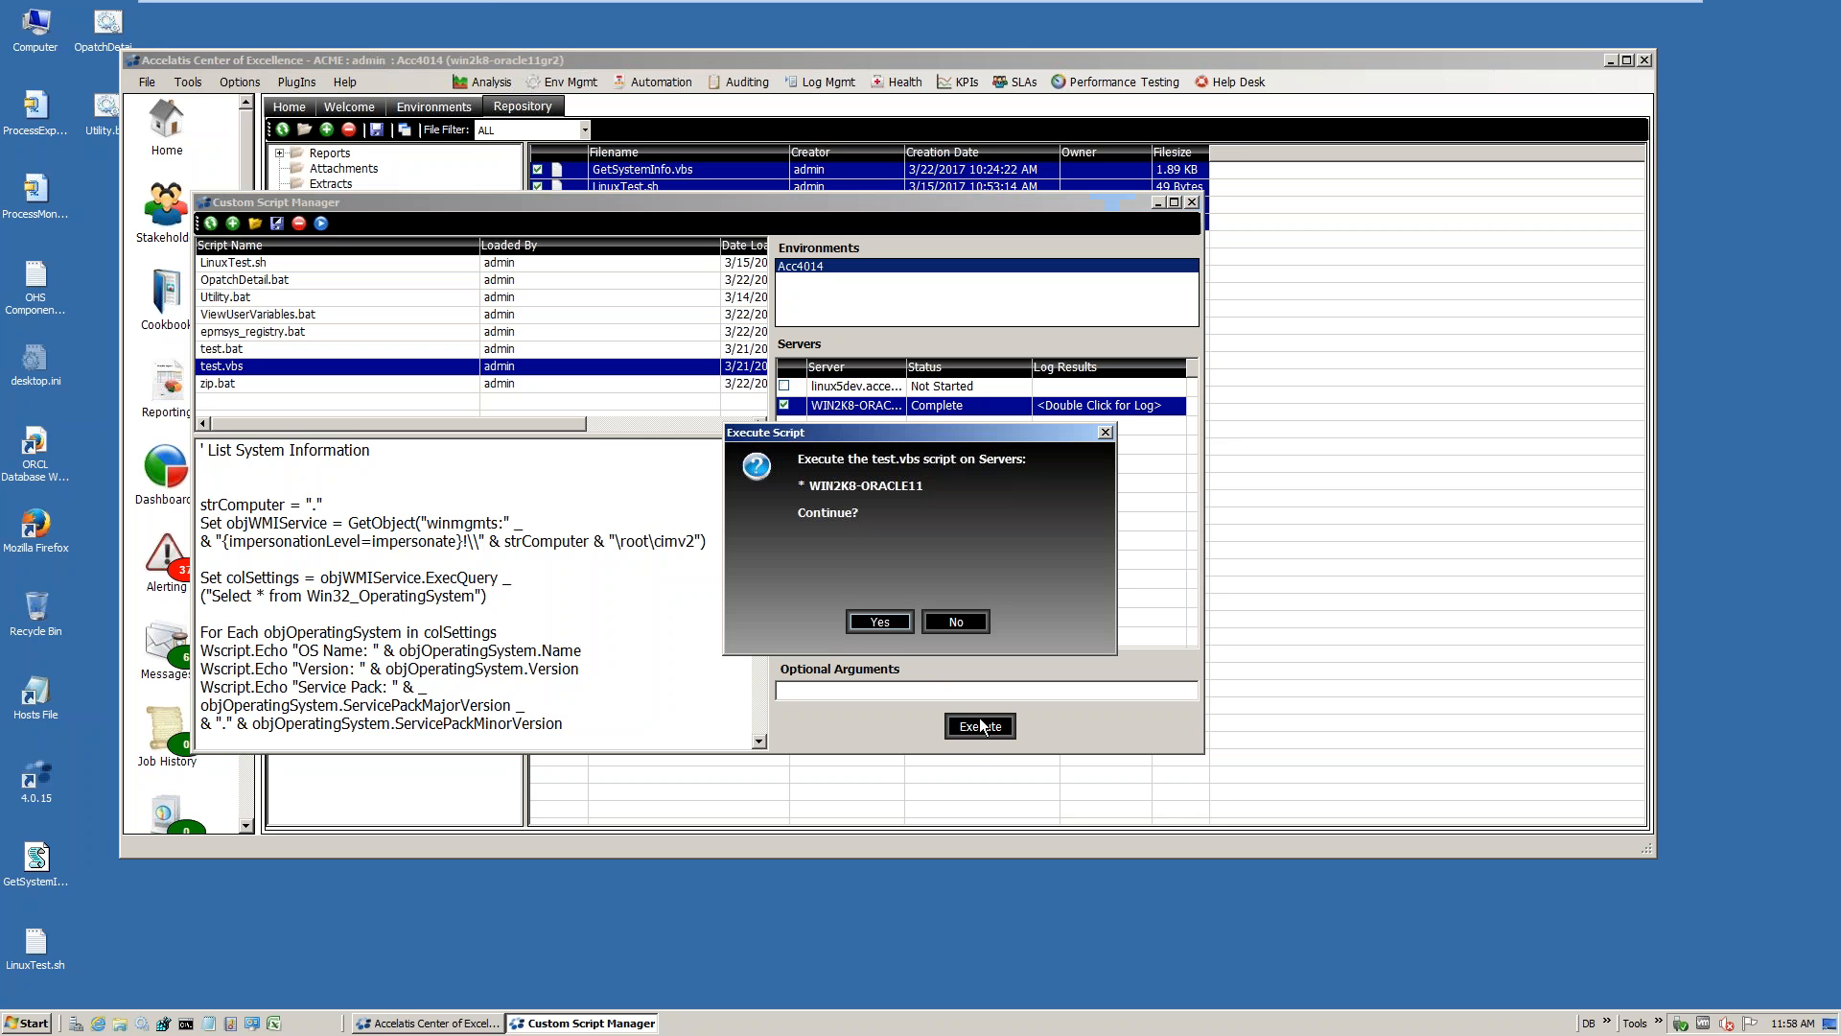
click(885, 620)
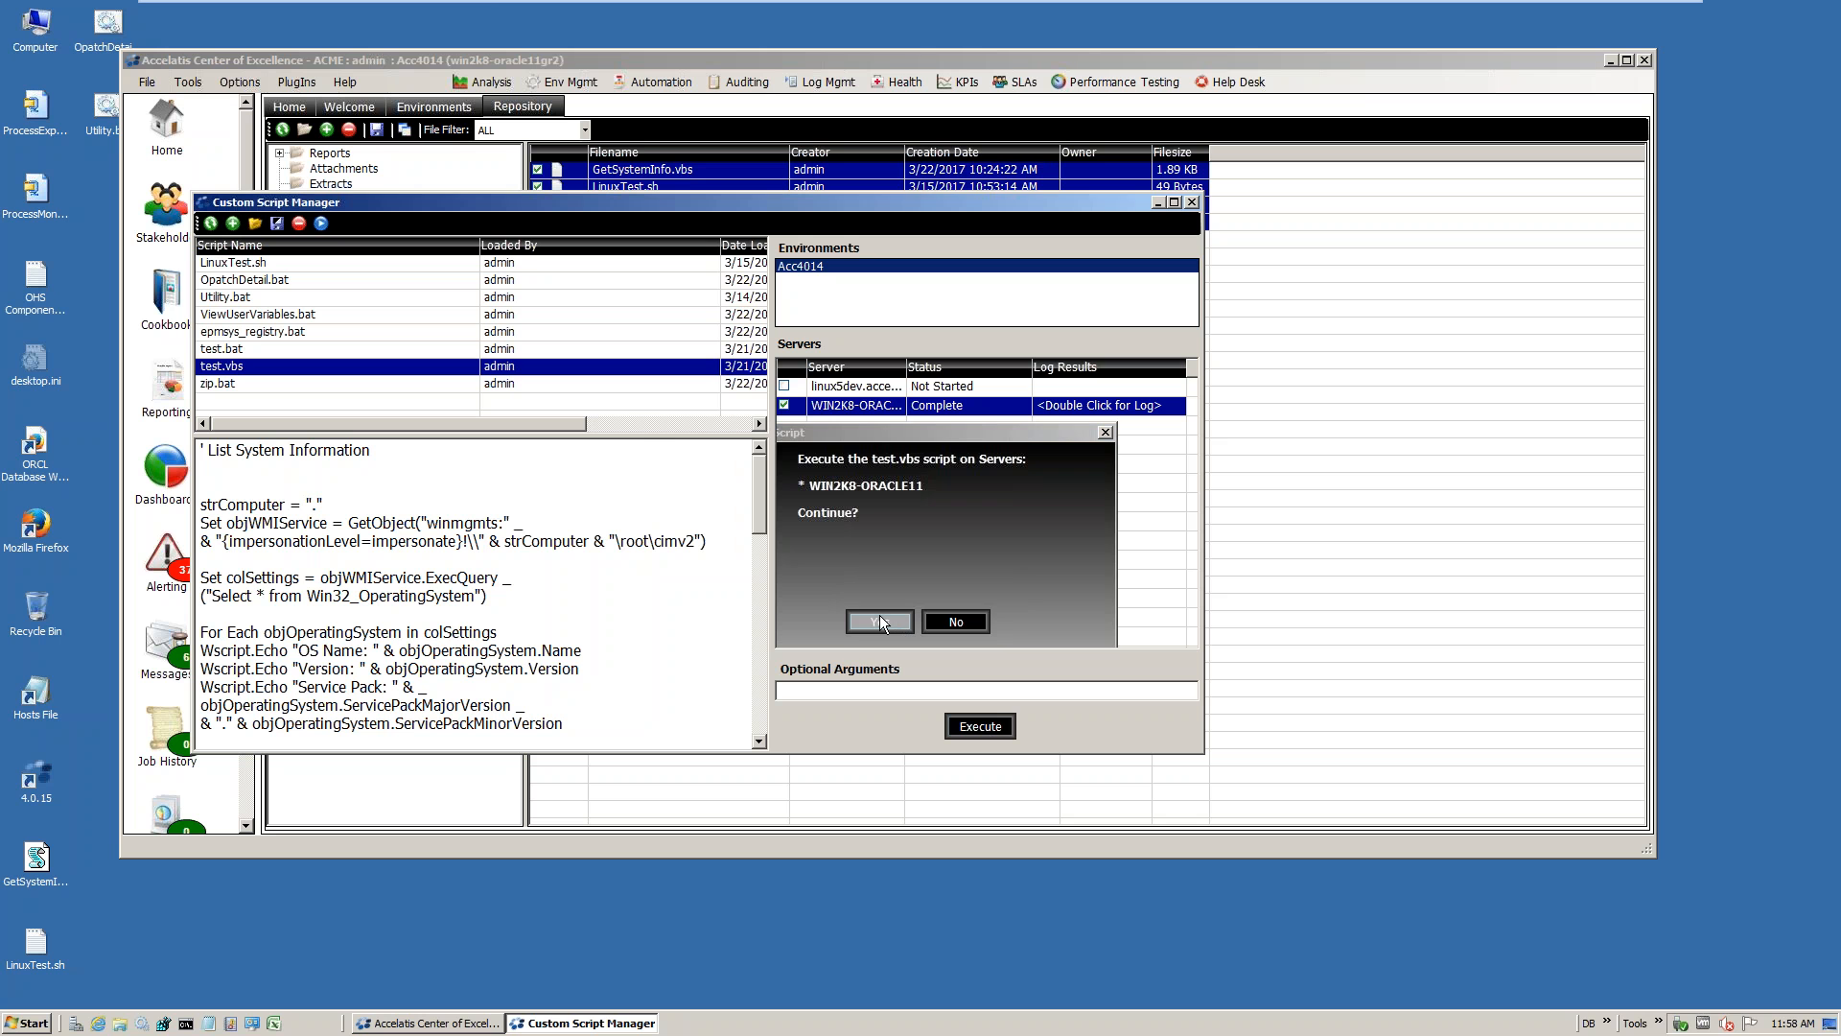
click(880, 621)
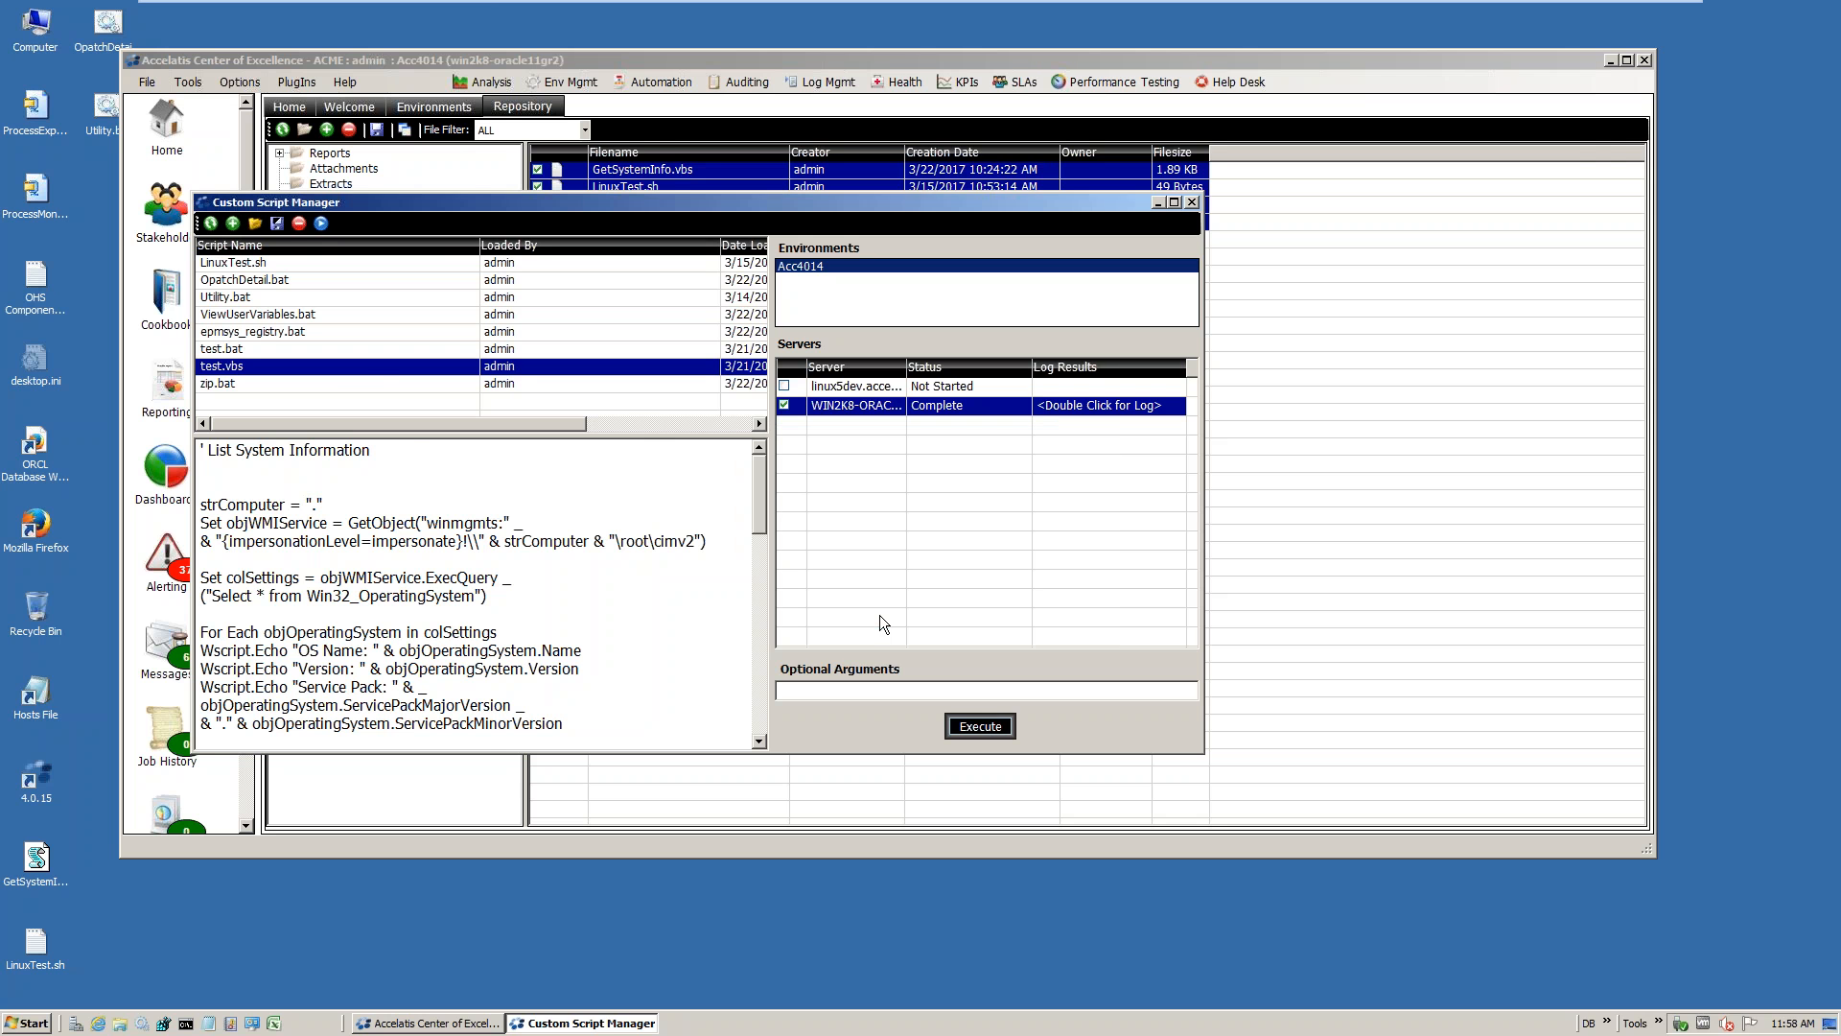
double_click(1092, 402)
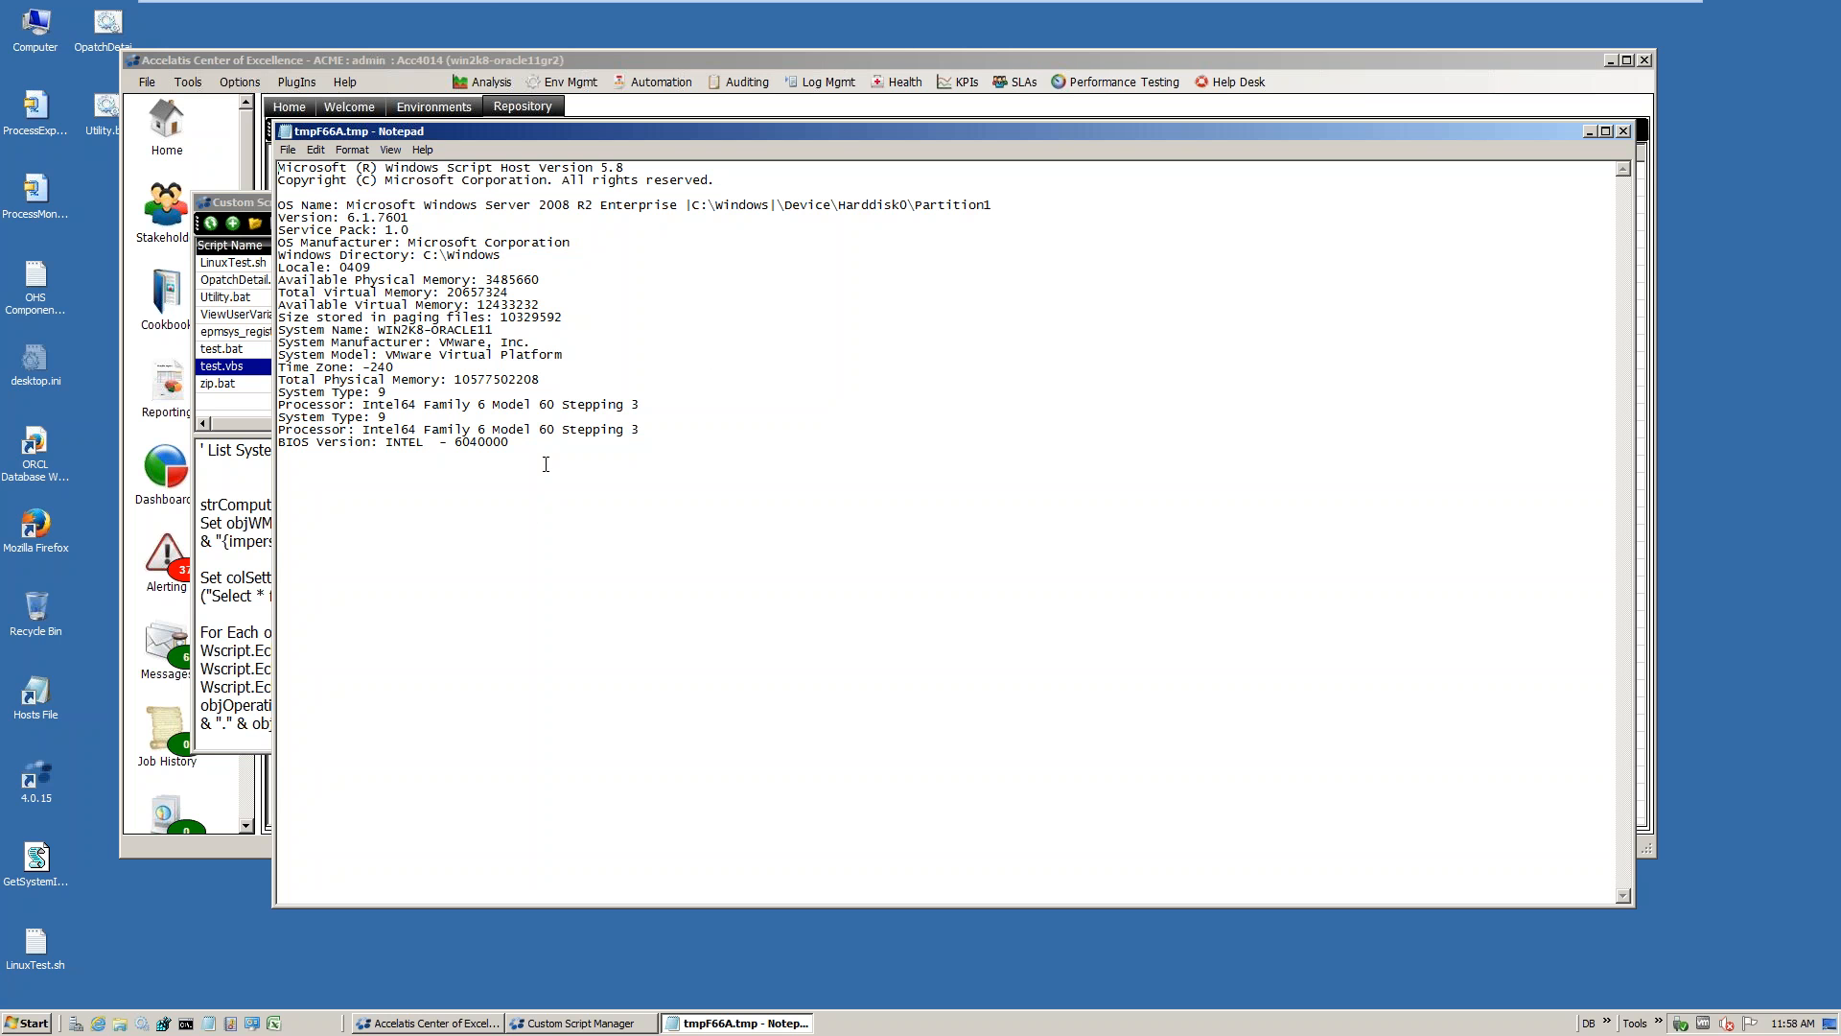
click(1623, 131)
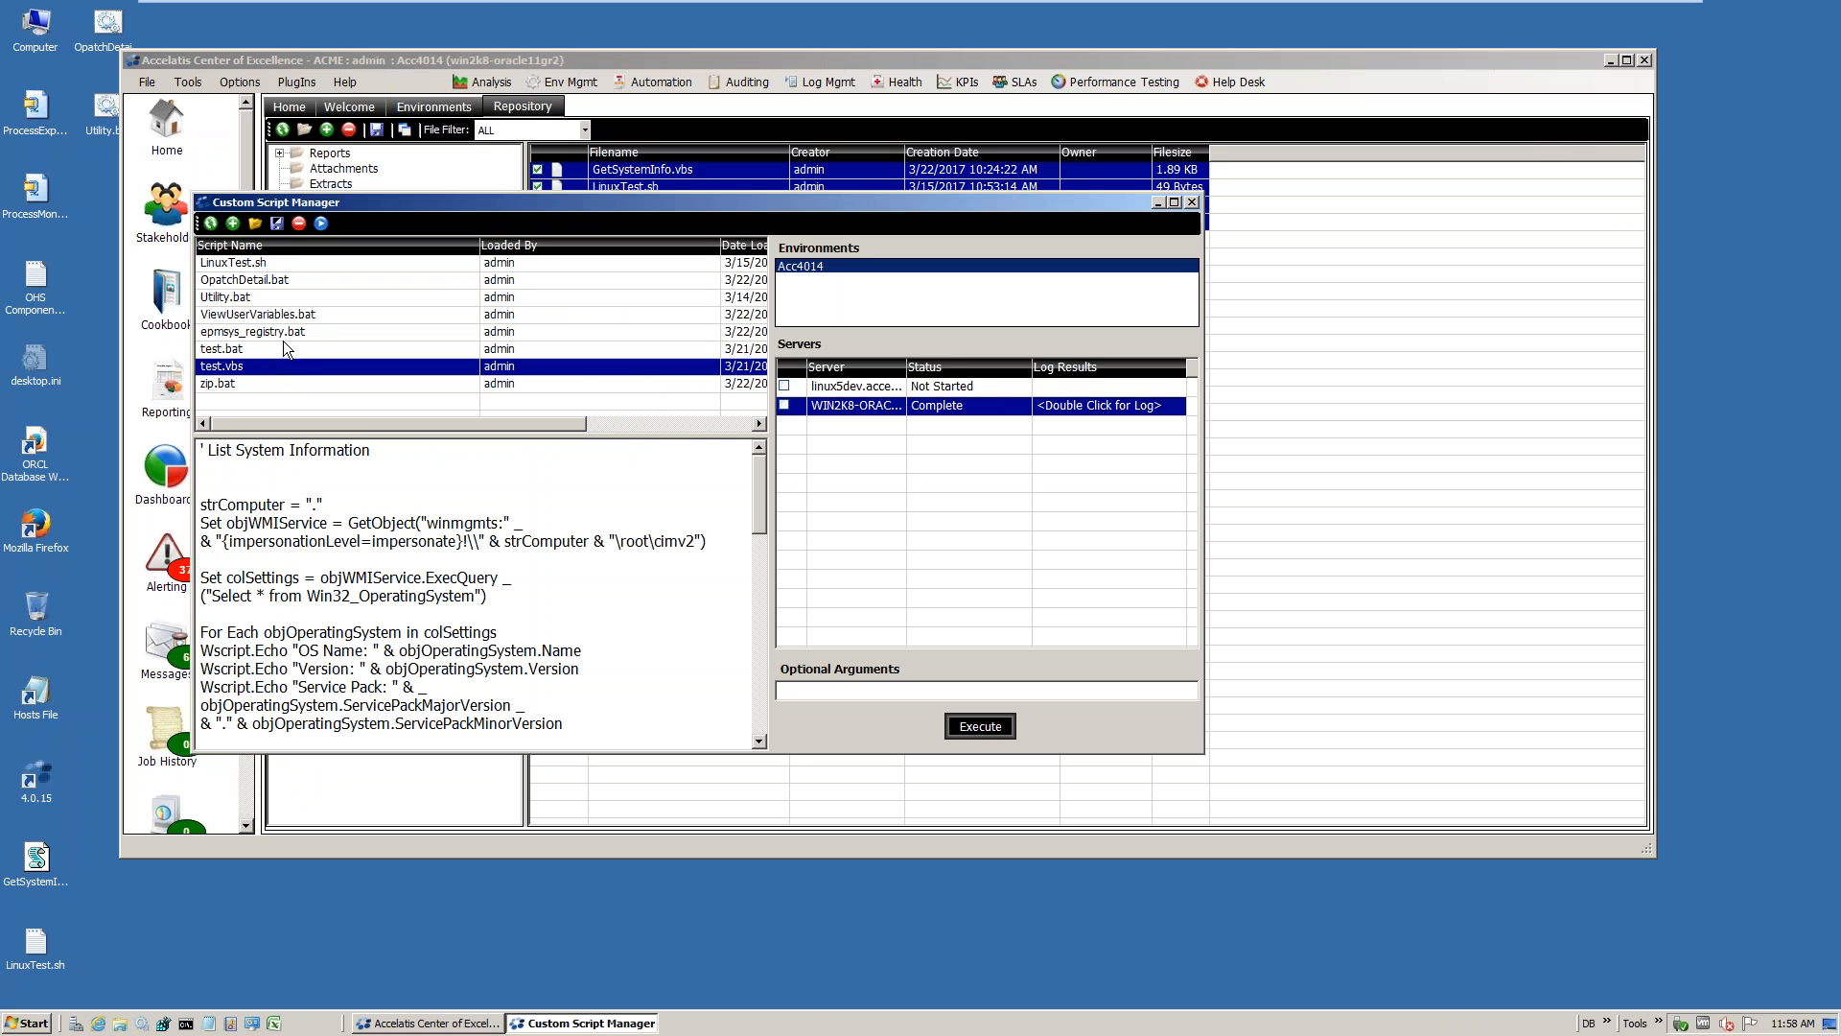
Execute the OpatchDetail.bat script on the selected WIN2K8-ORACLE11 server and review its OPatch inventory log
click(270, 280)
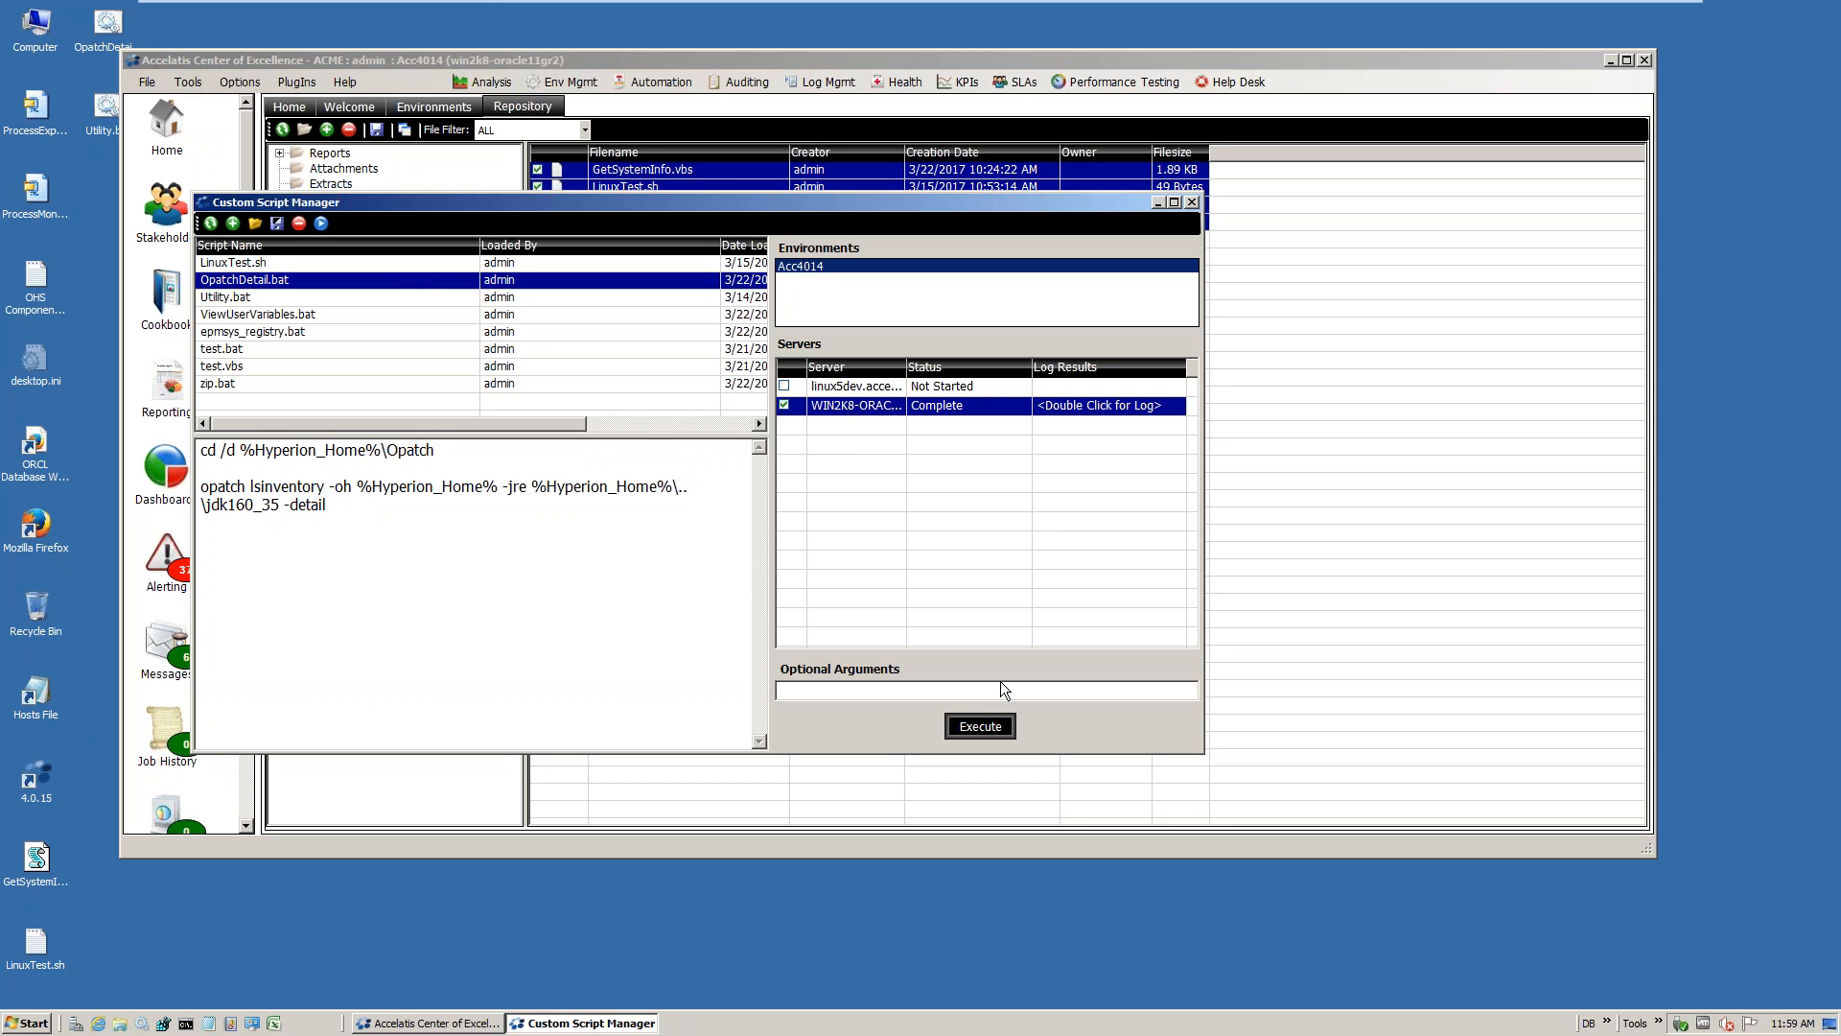
click(980, 727)
click(998, 726)
click(978, 727)
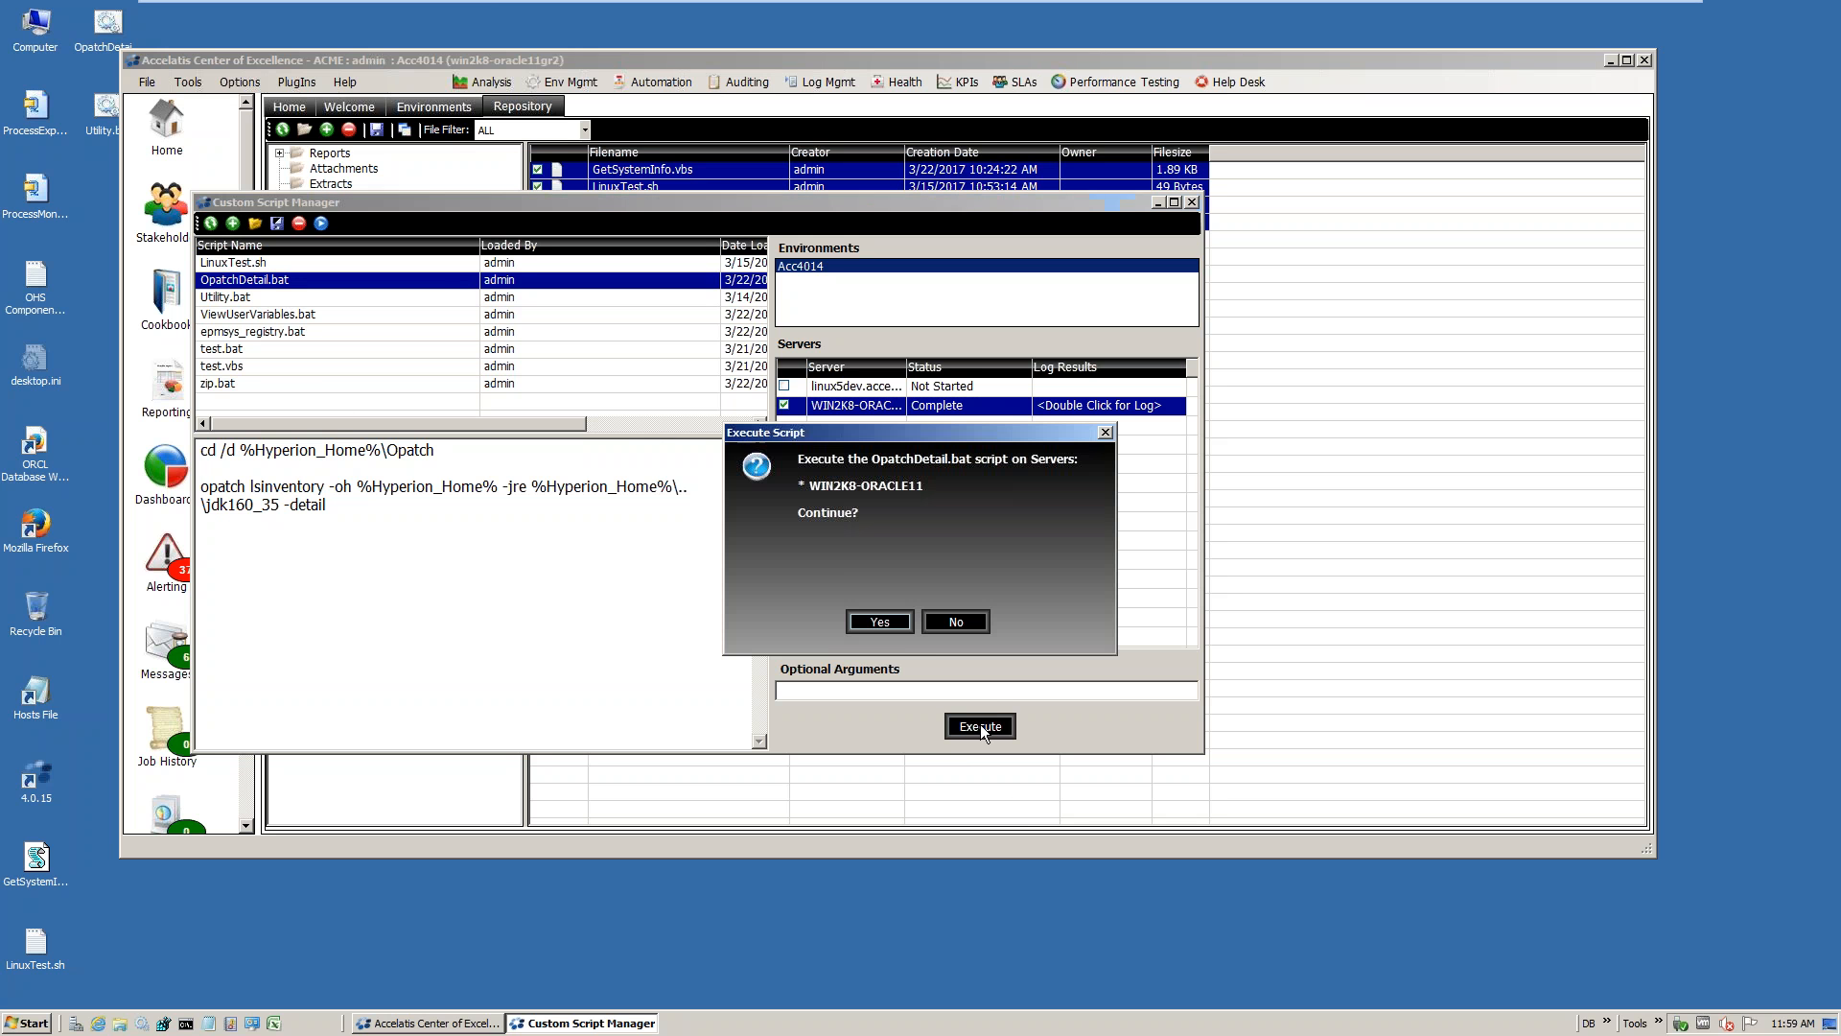
click(867, 623)
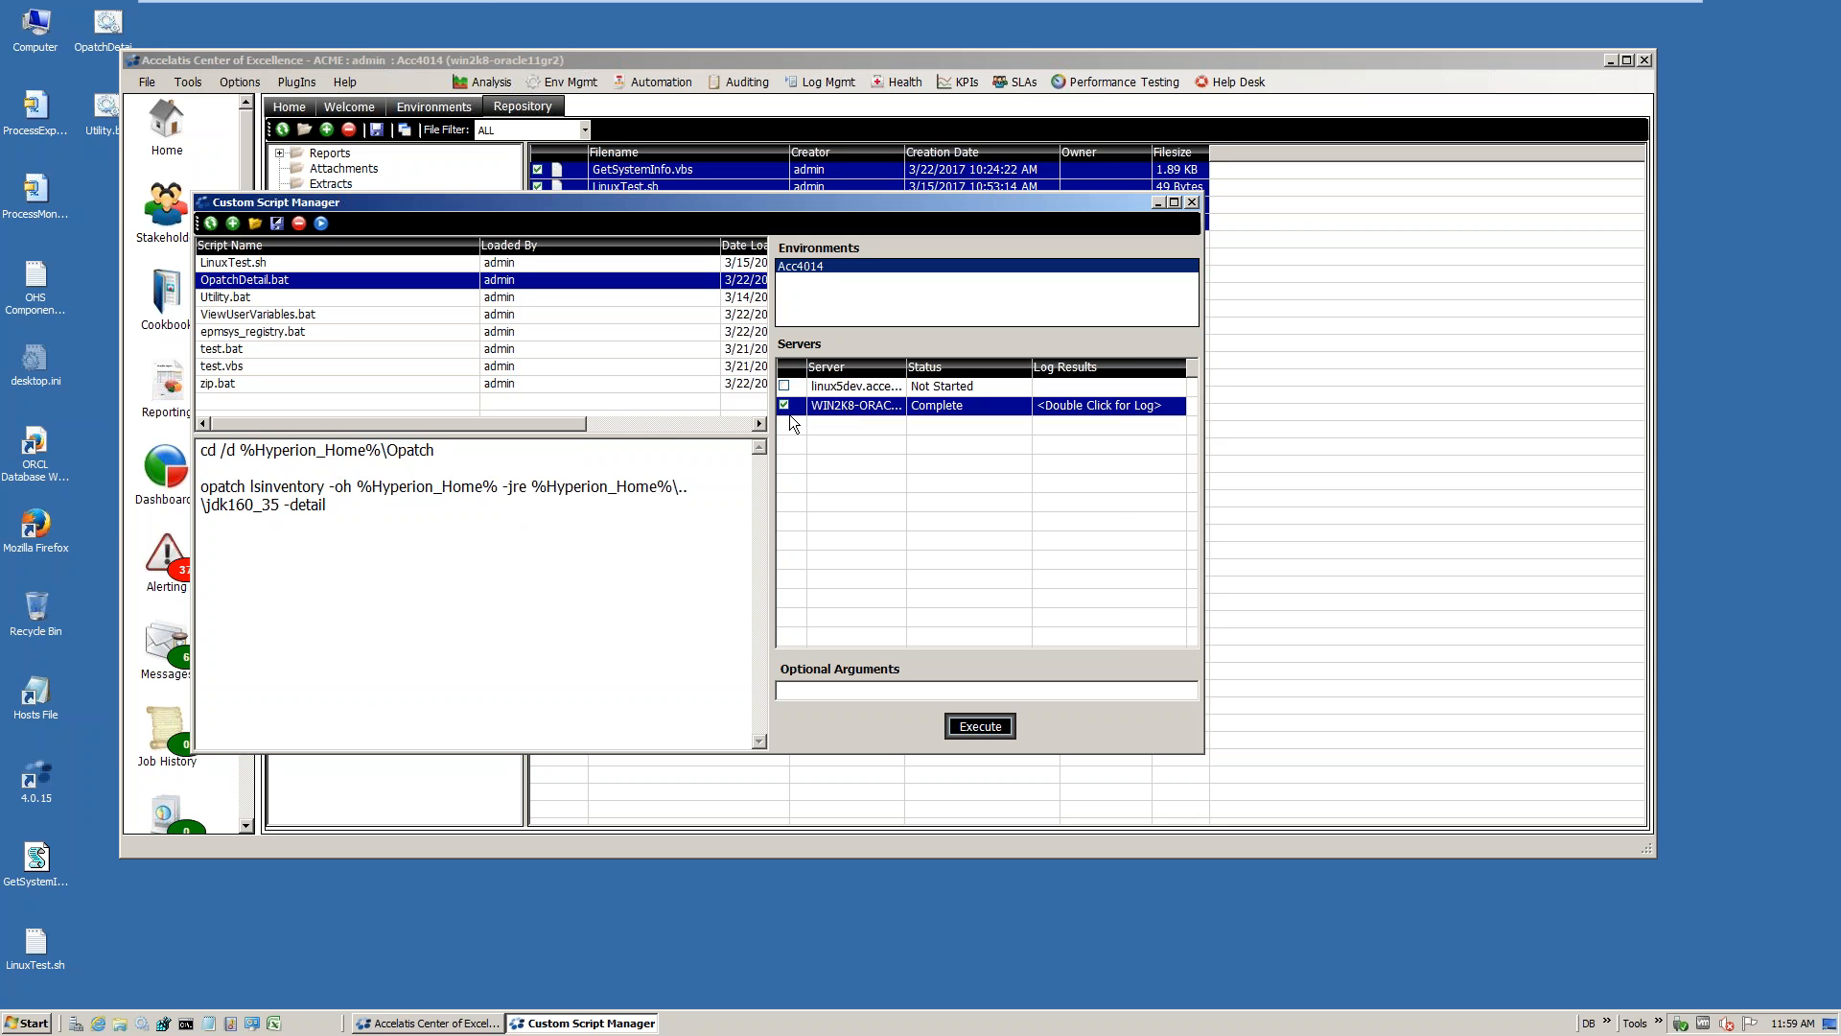
double_click(1085, 405)
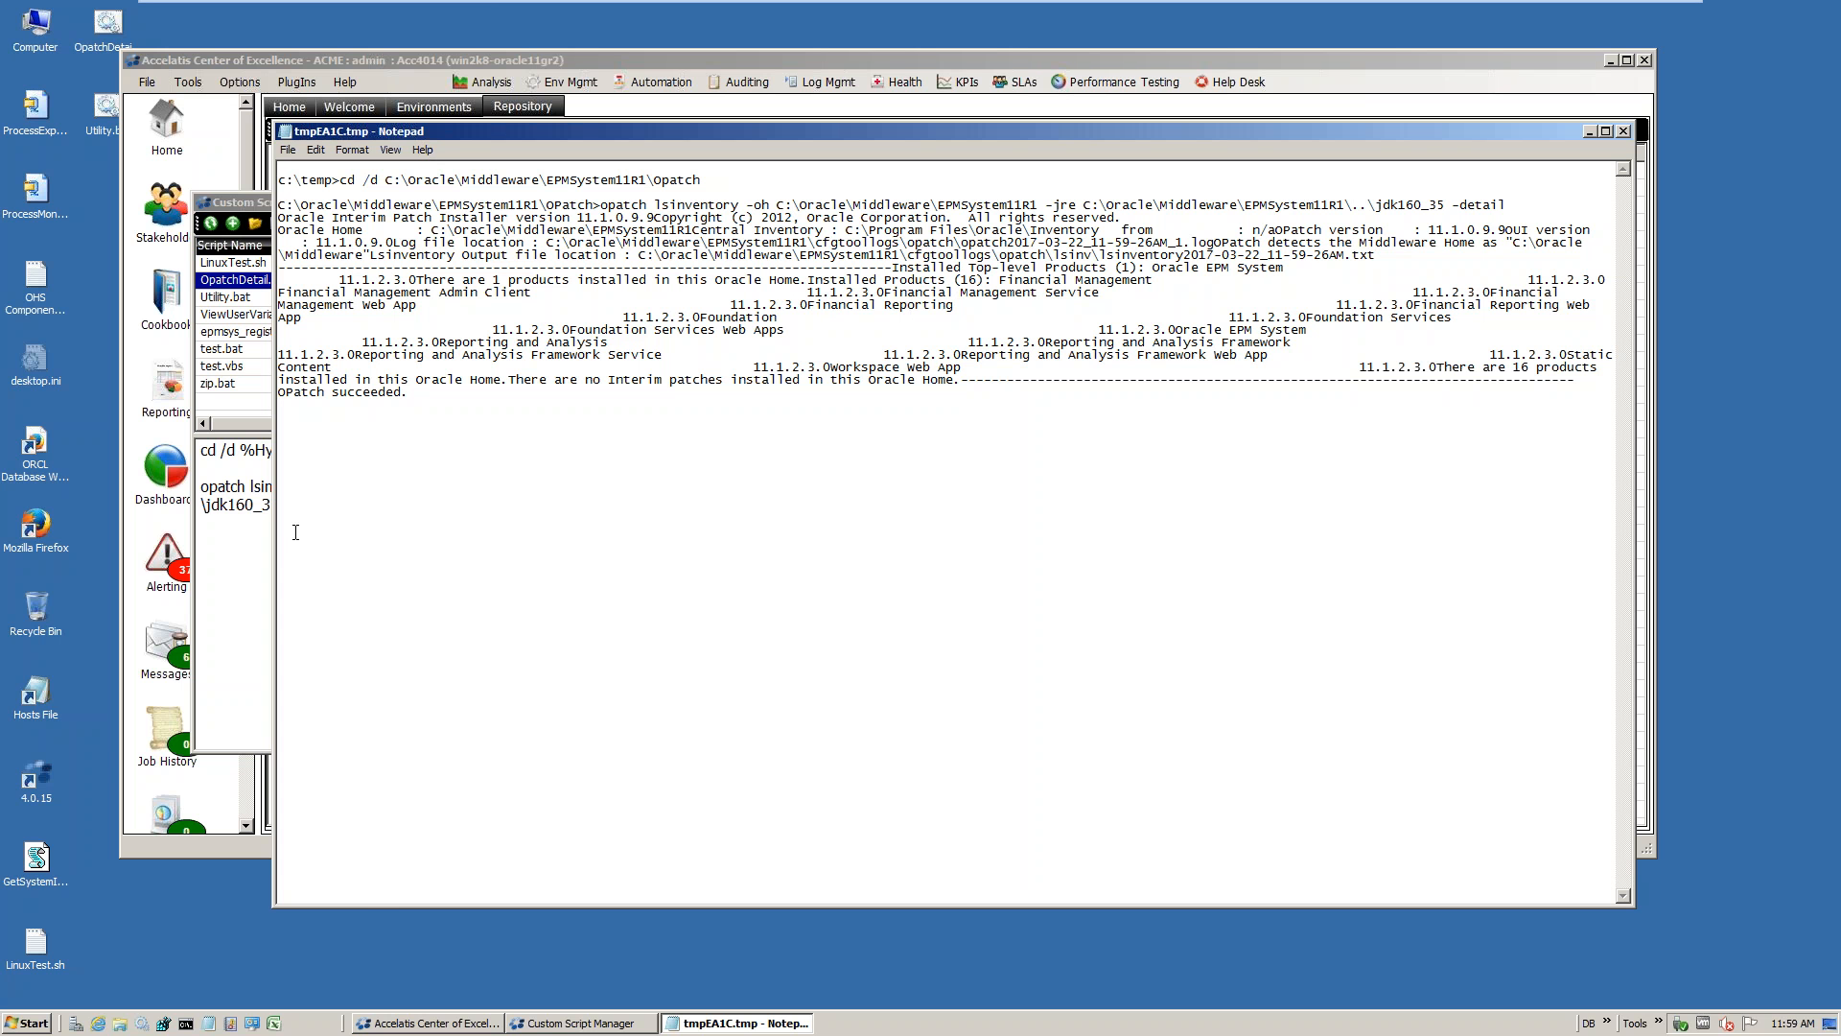
click(1622, 132)
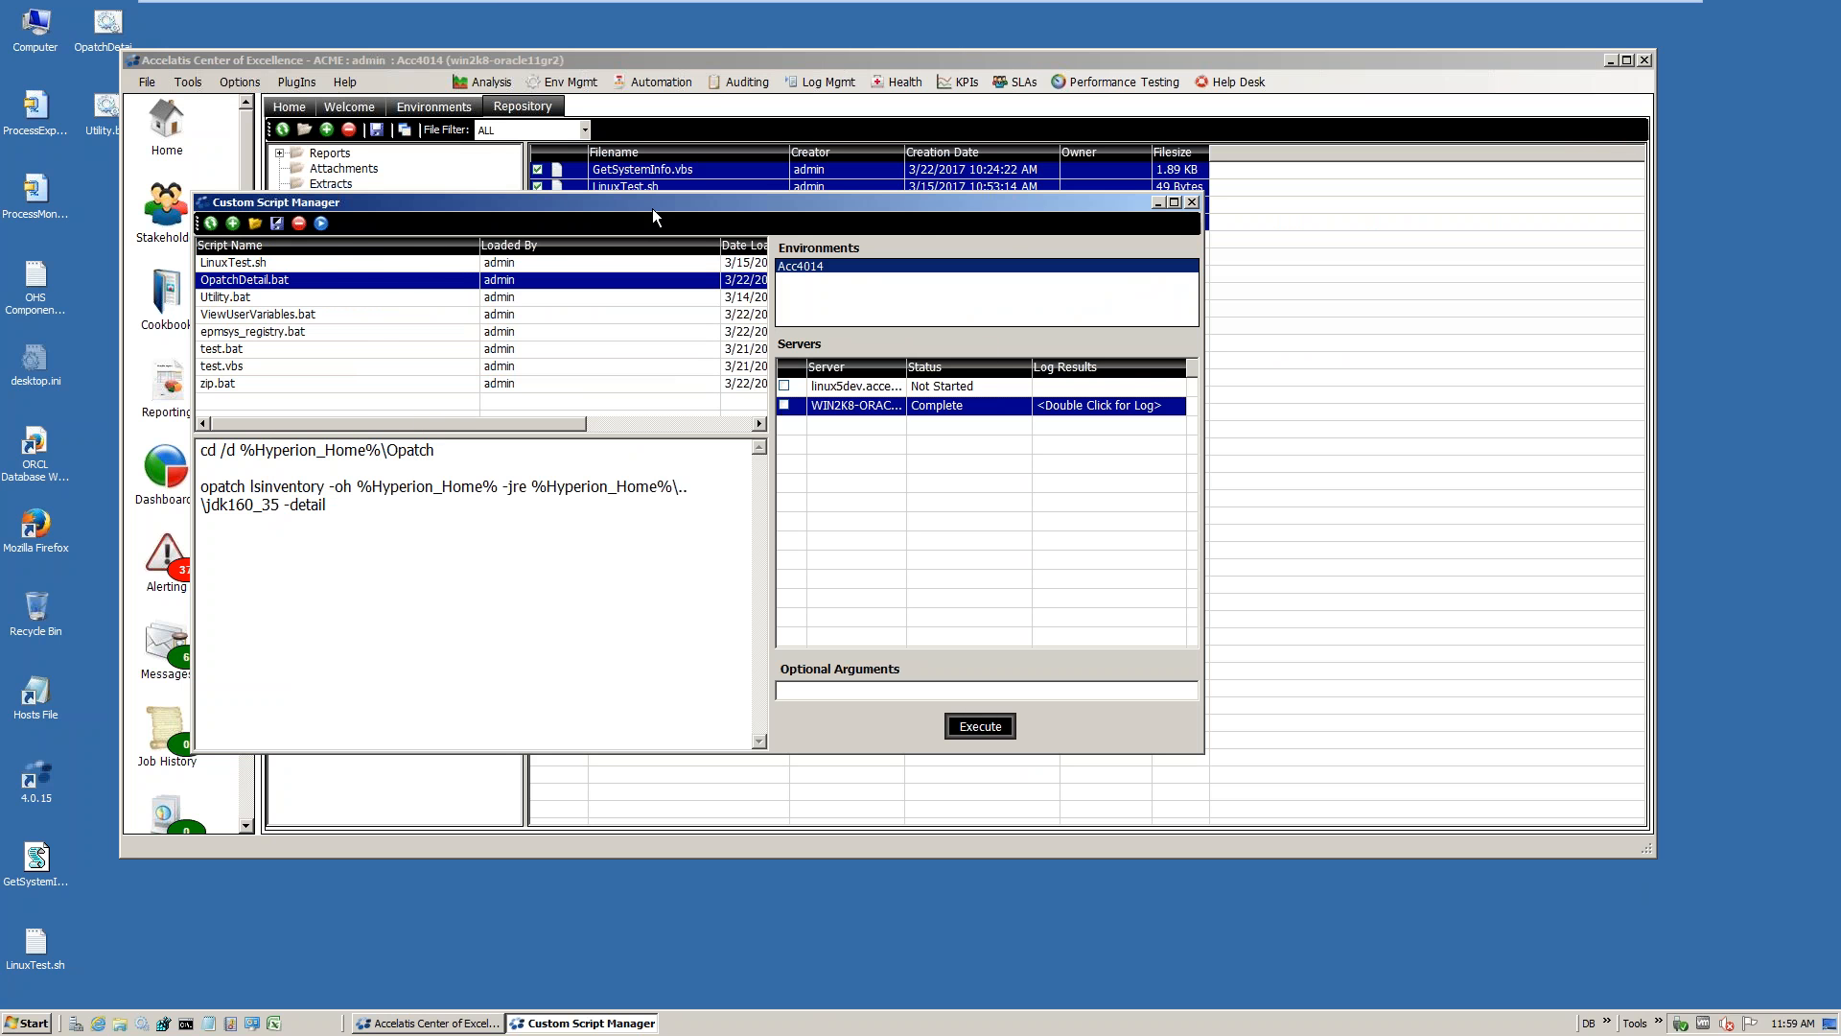
Close the Custom Script Manager and open the Execute Script task of Zip File Flow in Enterprise Automation
drag(659, 202, 817, 201)
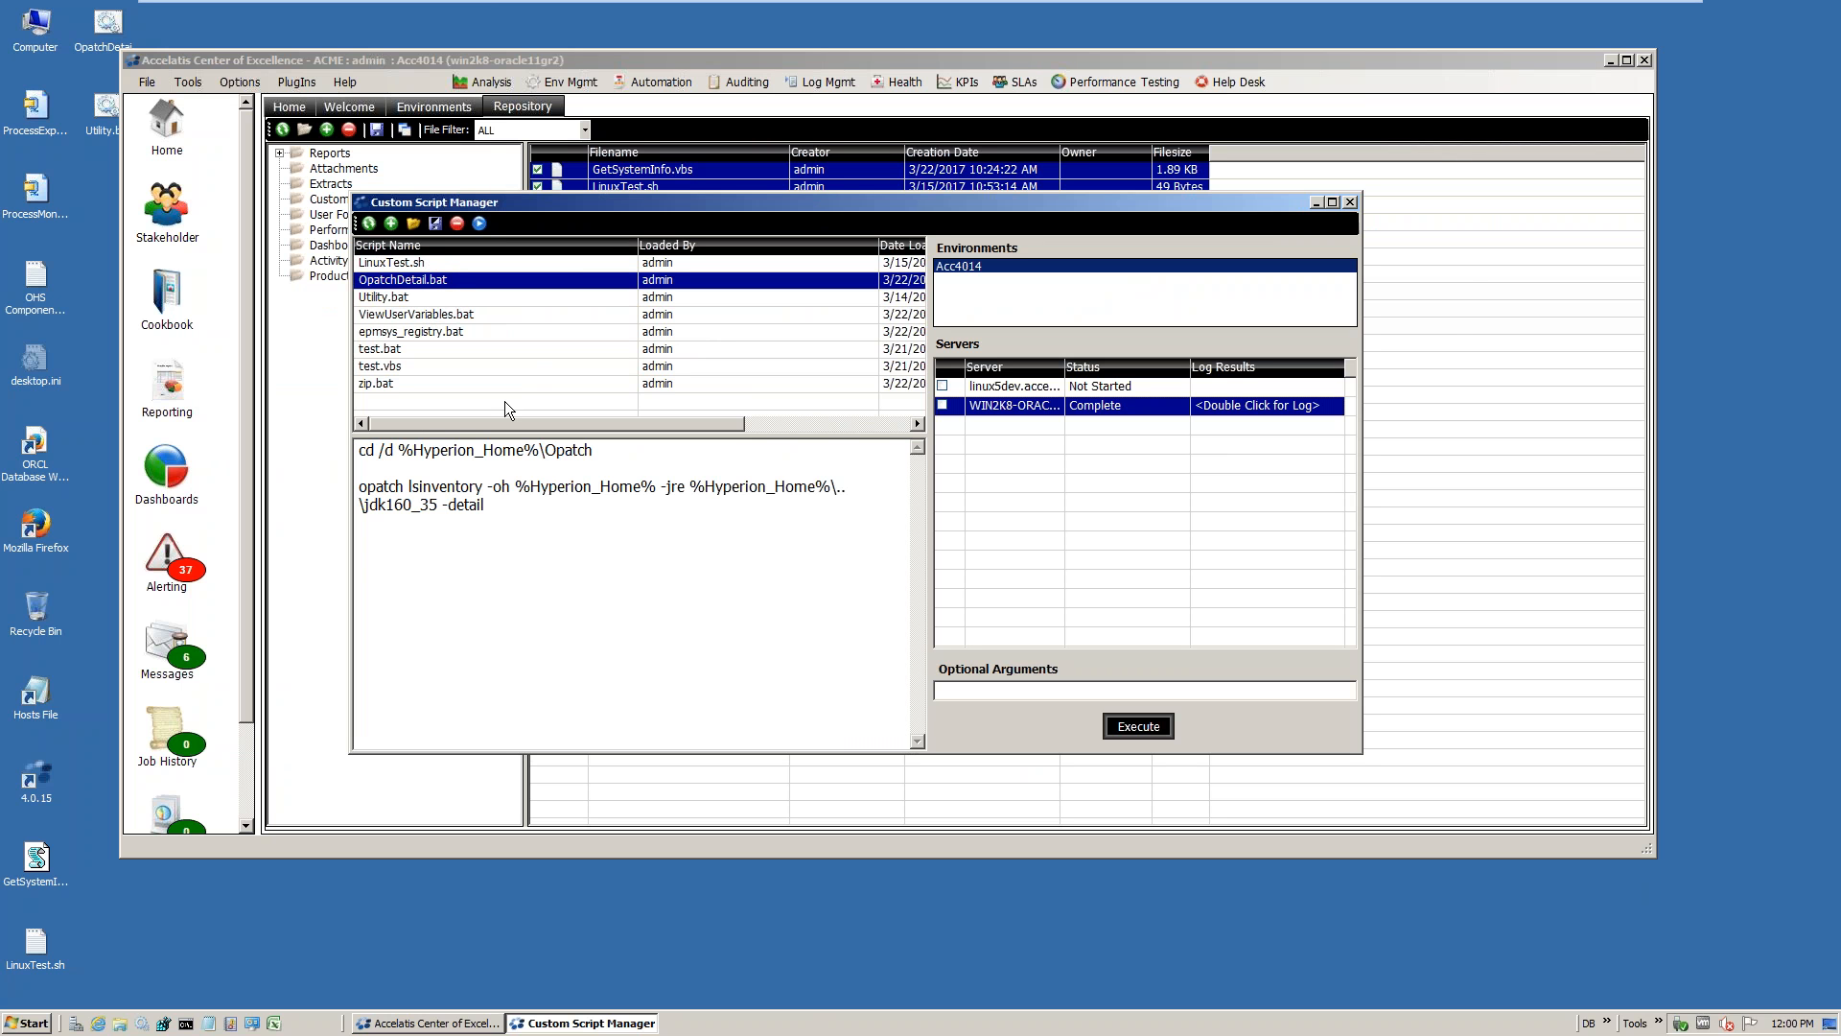
click(1351, 202)
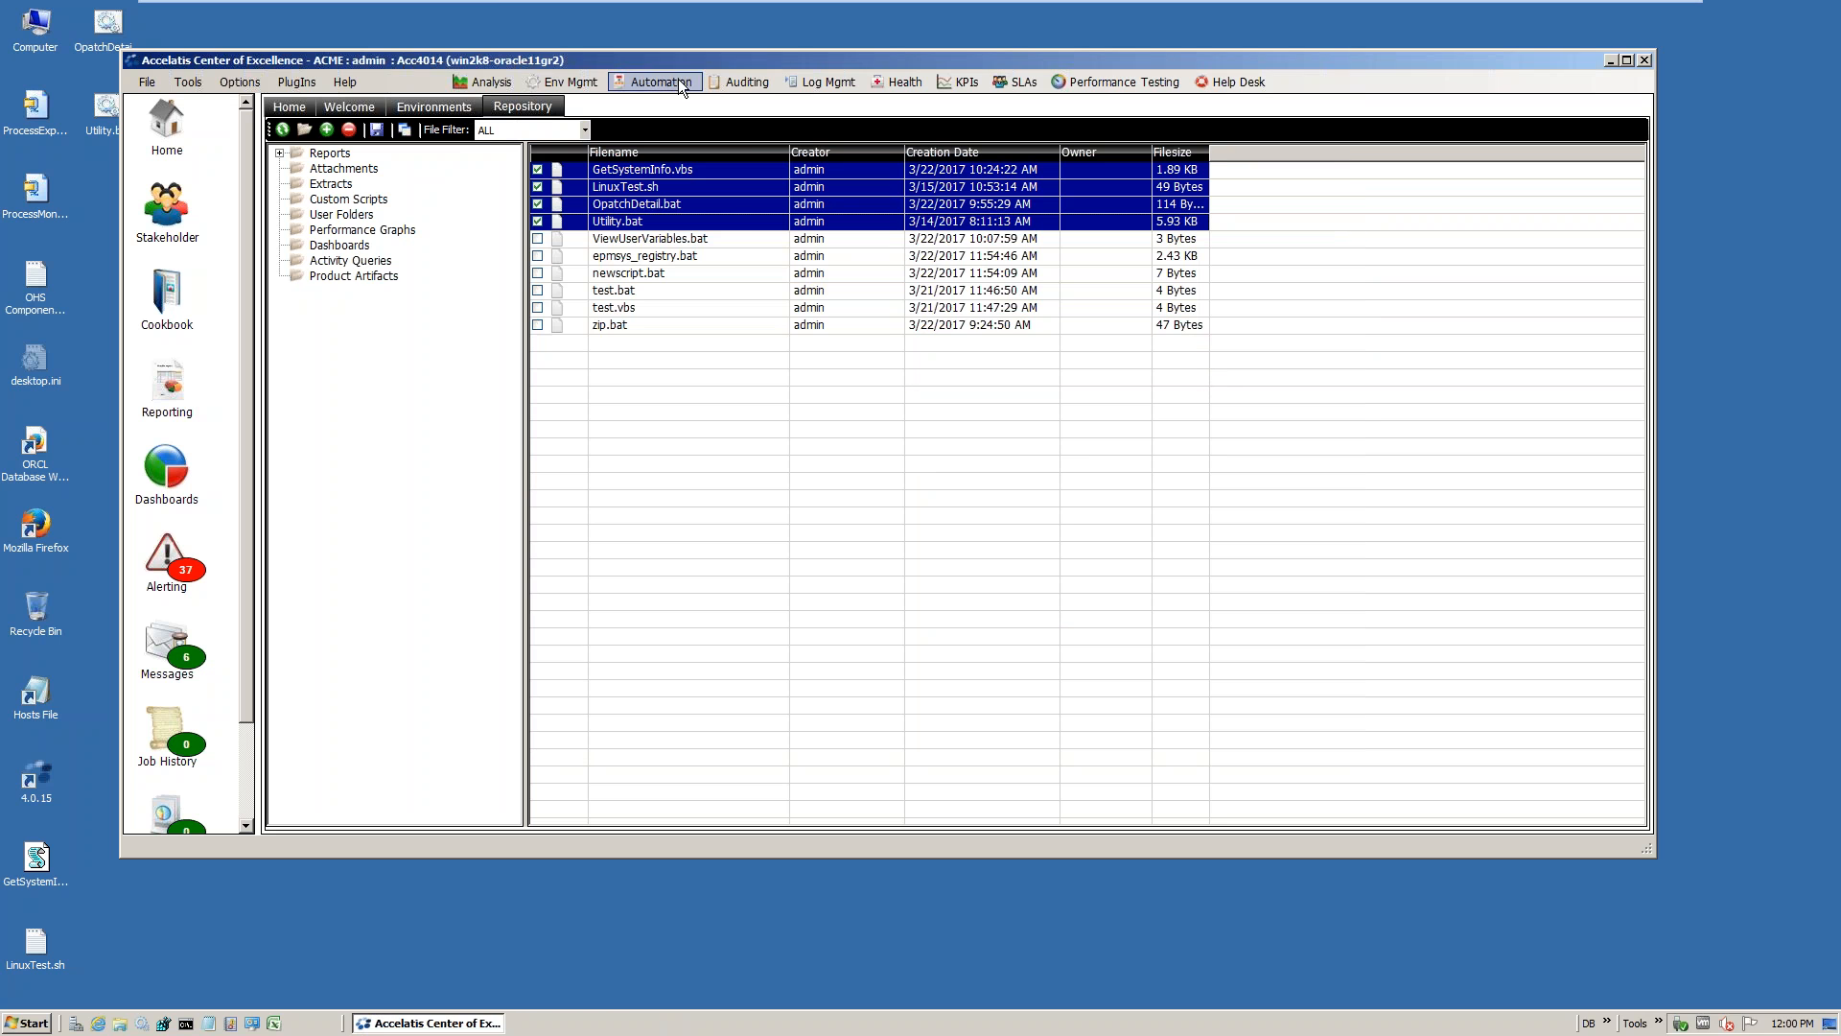
click(650, 83)
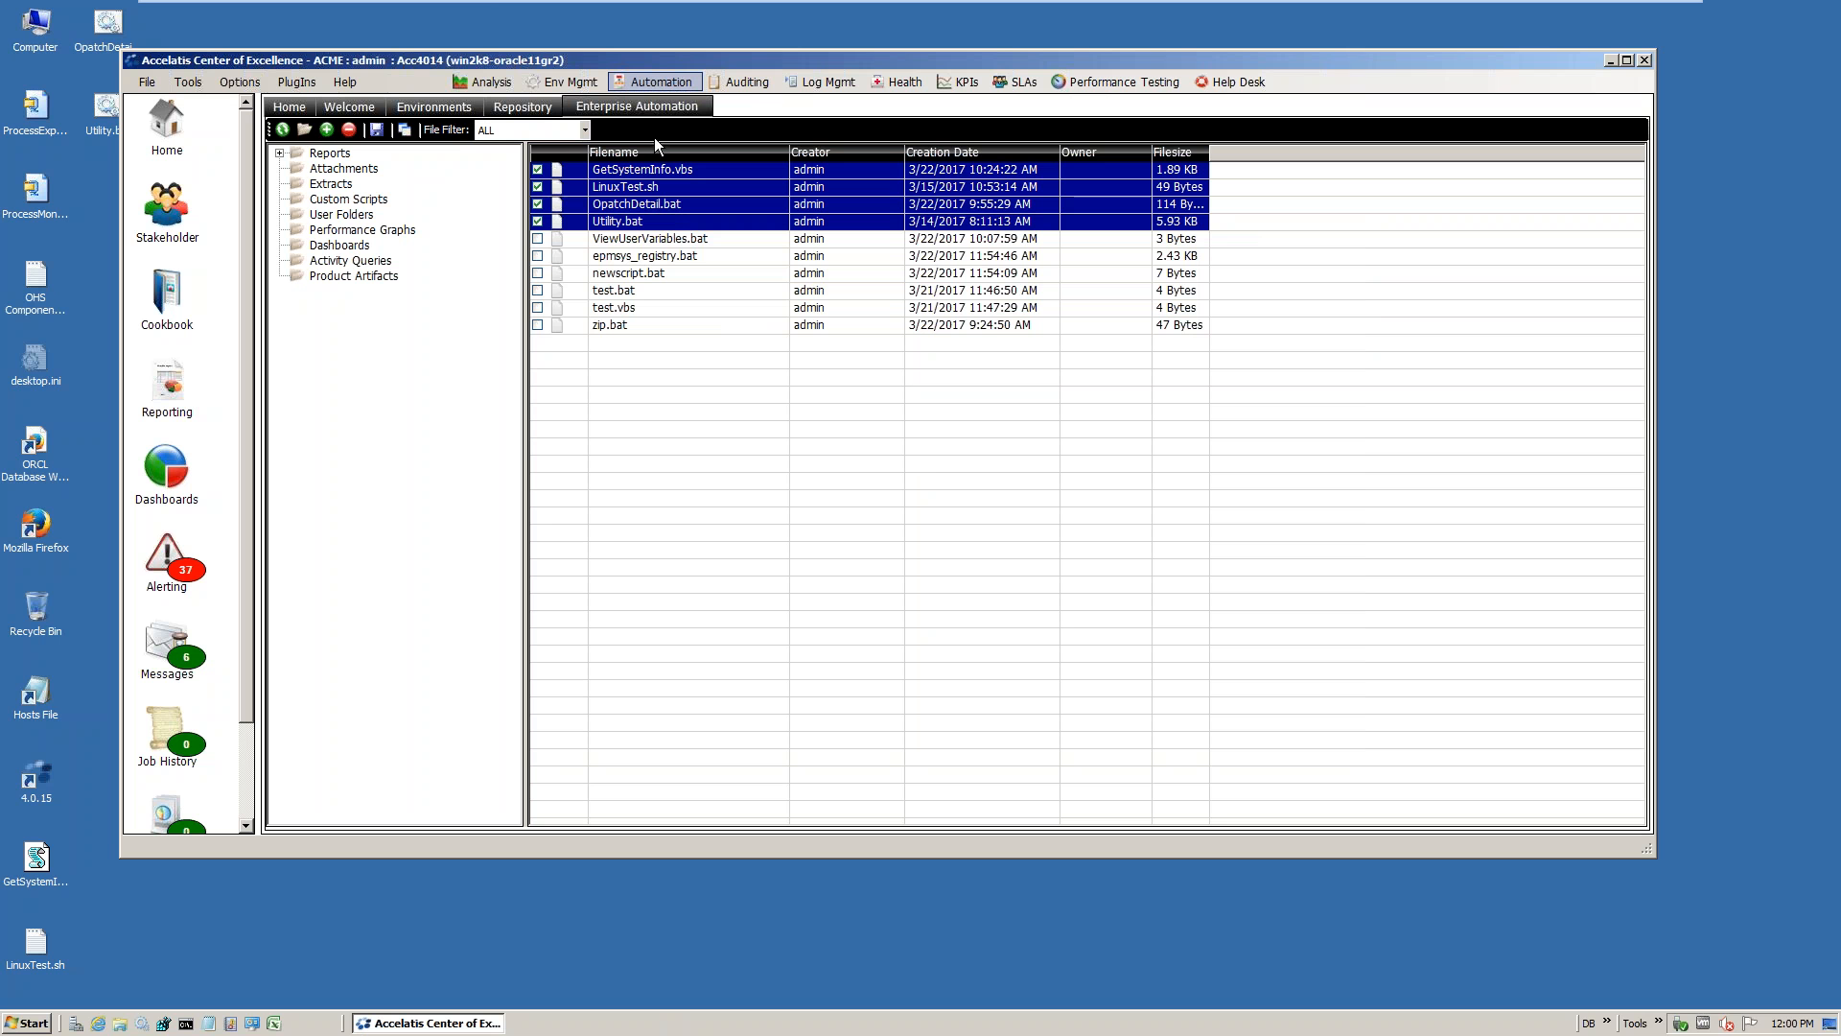
click(648, 82)
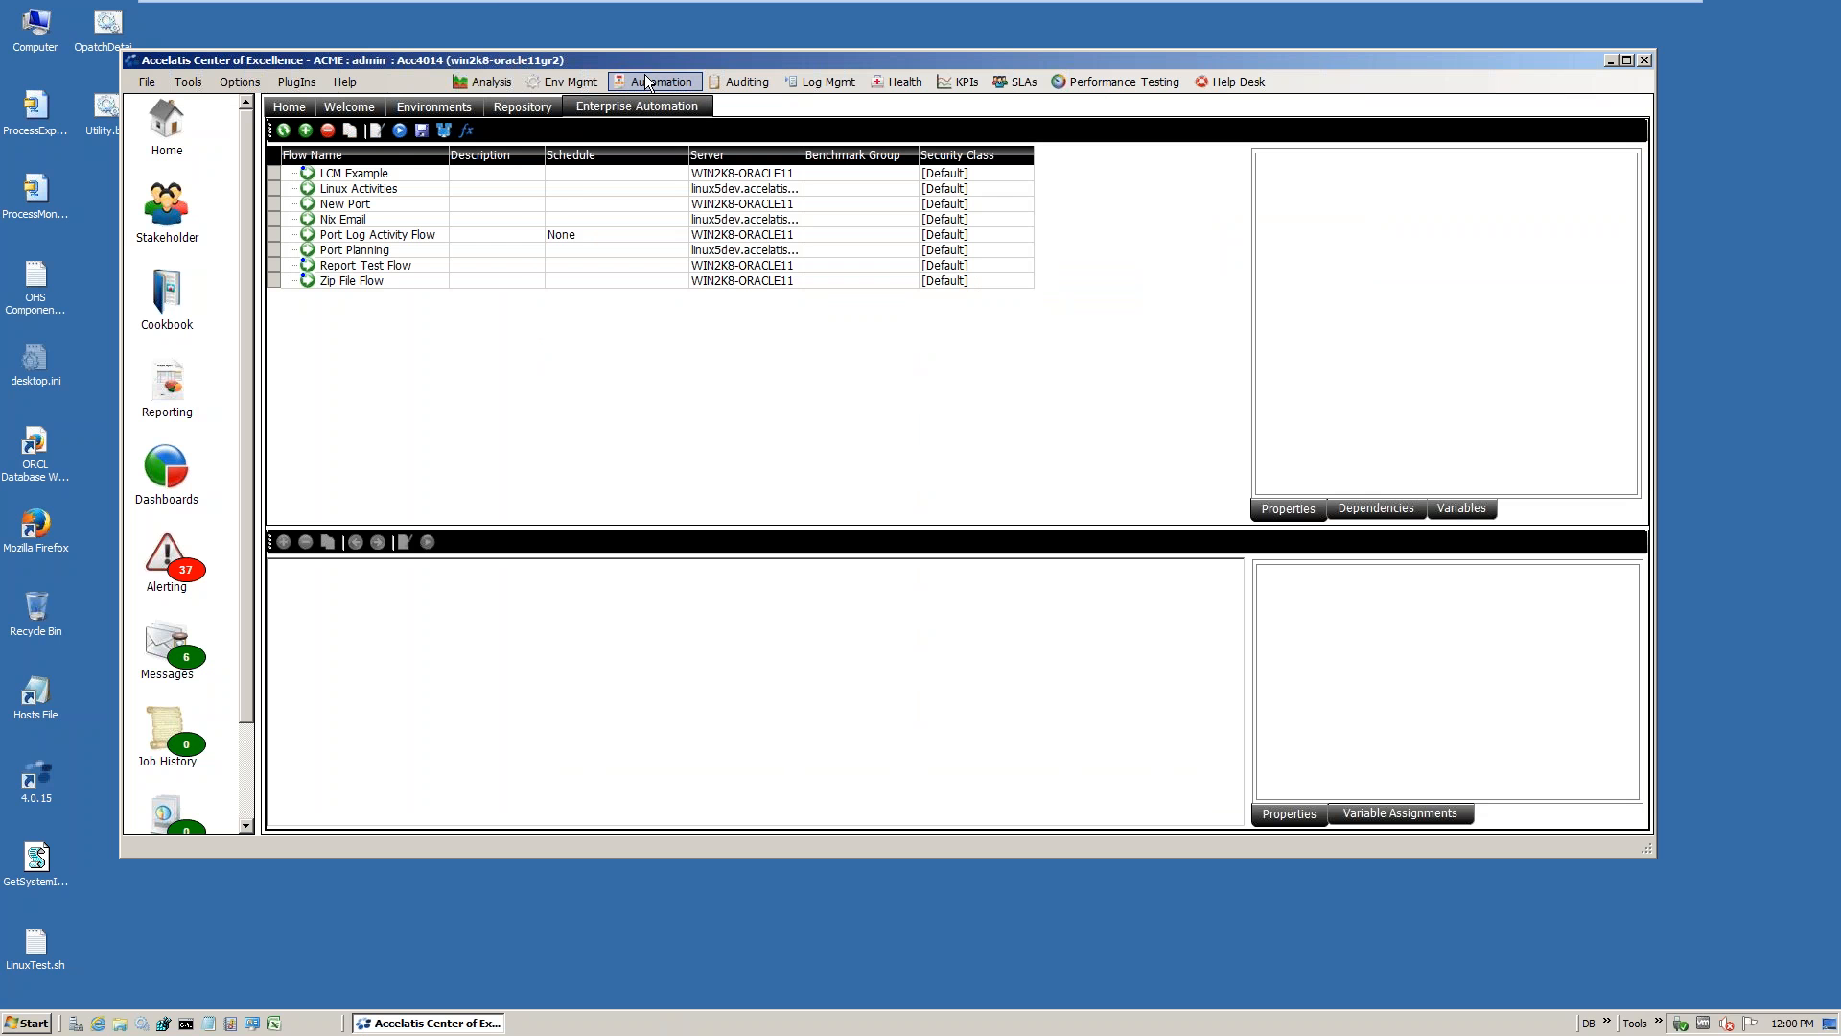
click(373, 279)
click(355, 599)
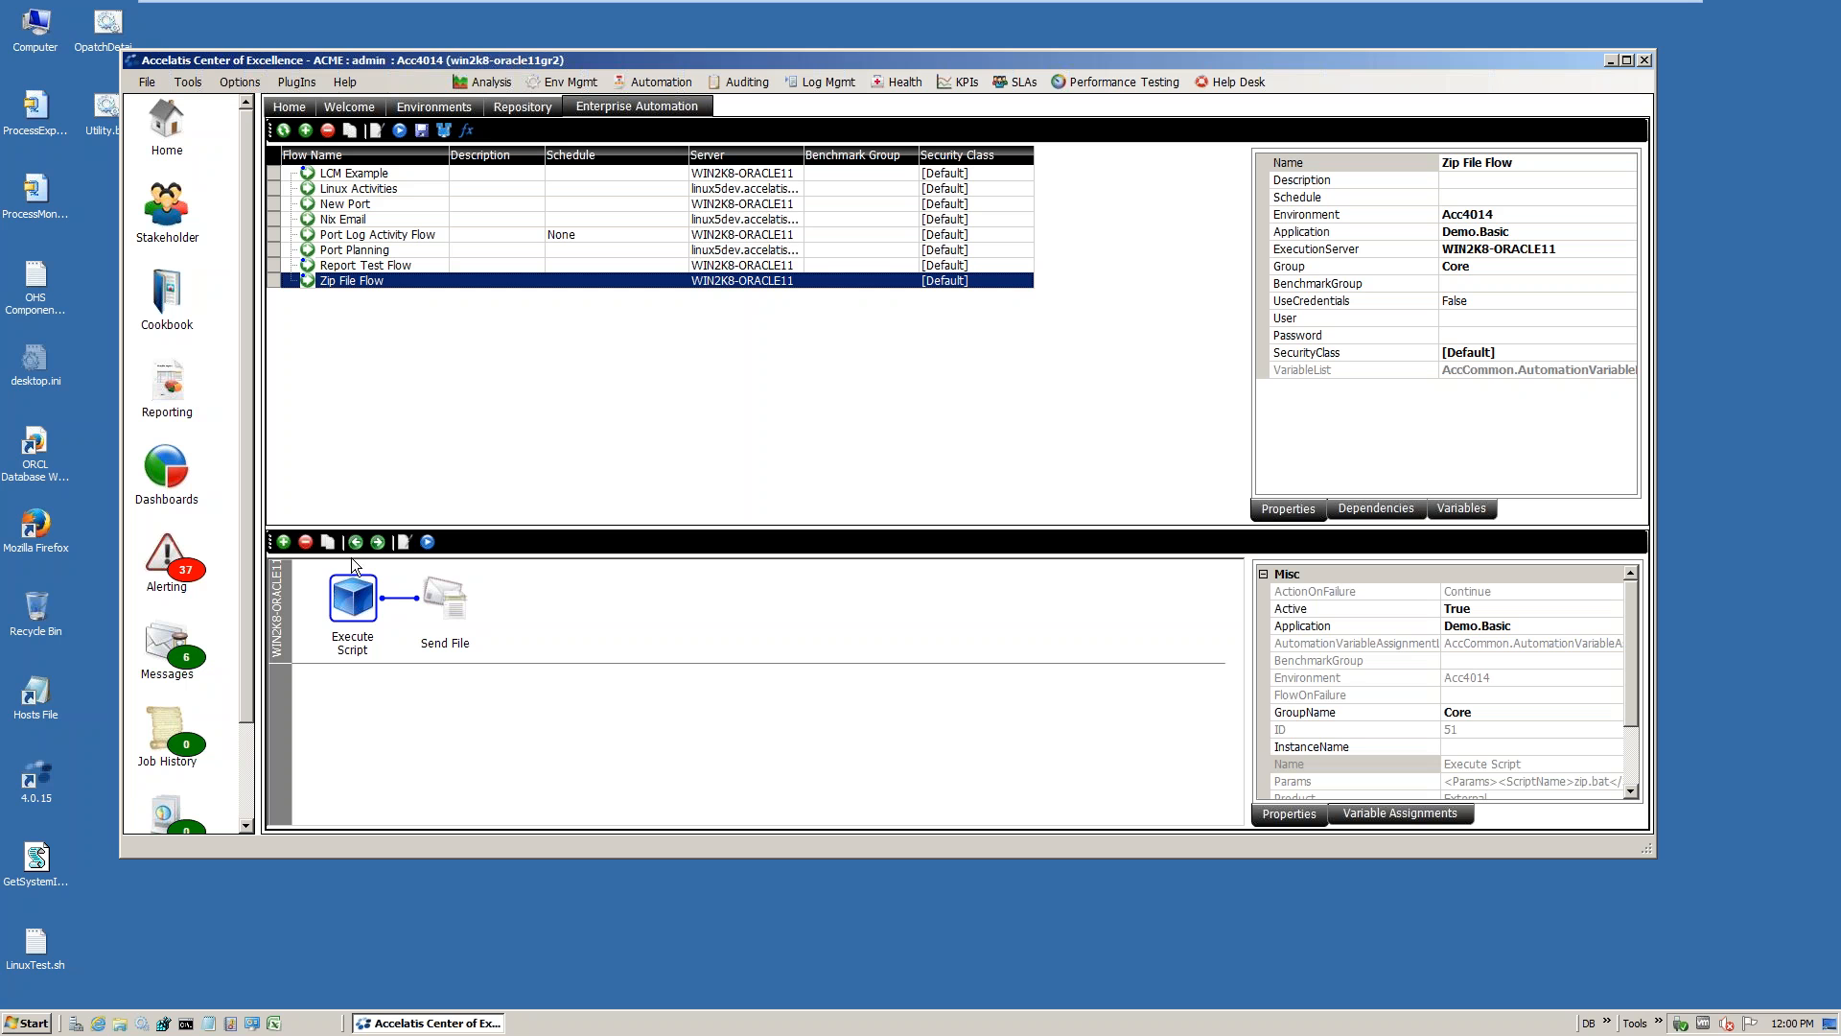
Look up the Execute Script task among the External automation tasks and cancel without adding it
click(284, 542)
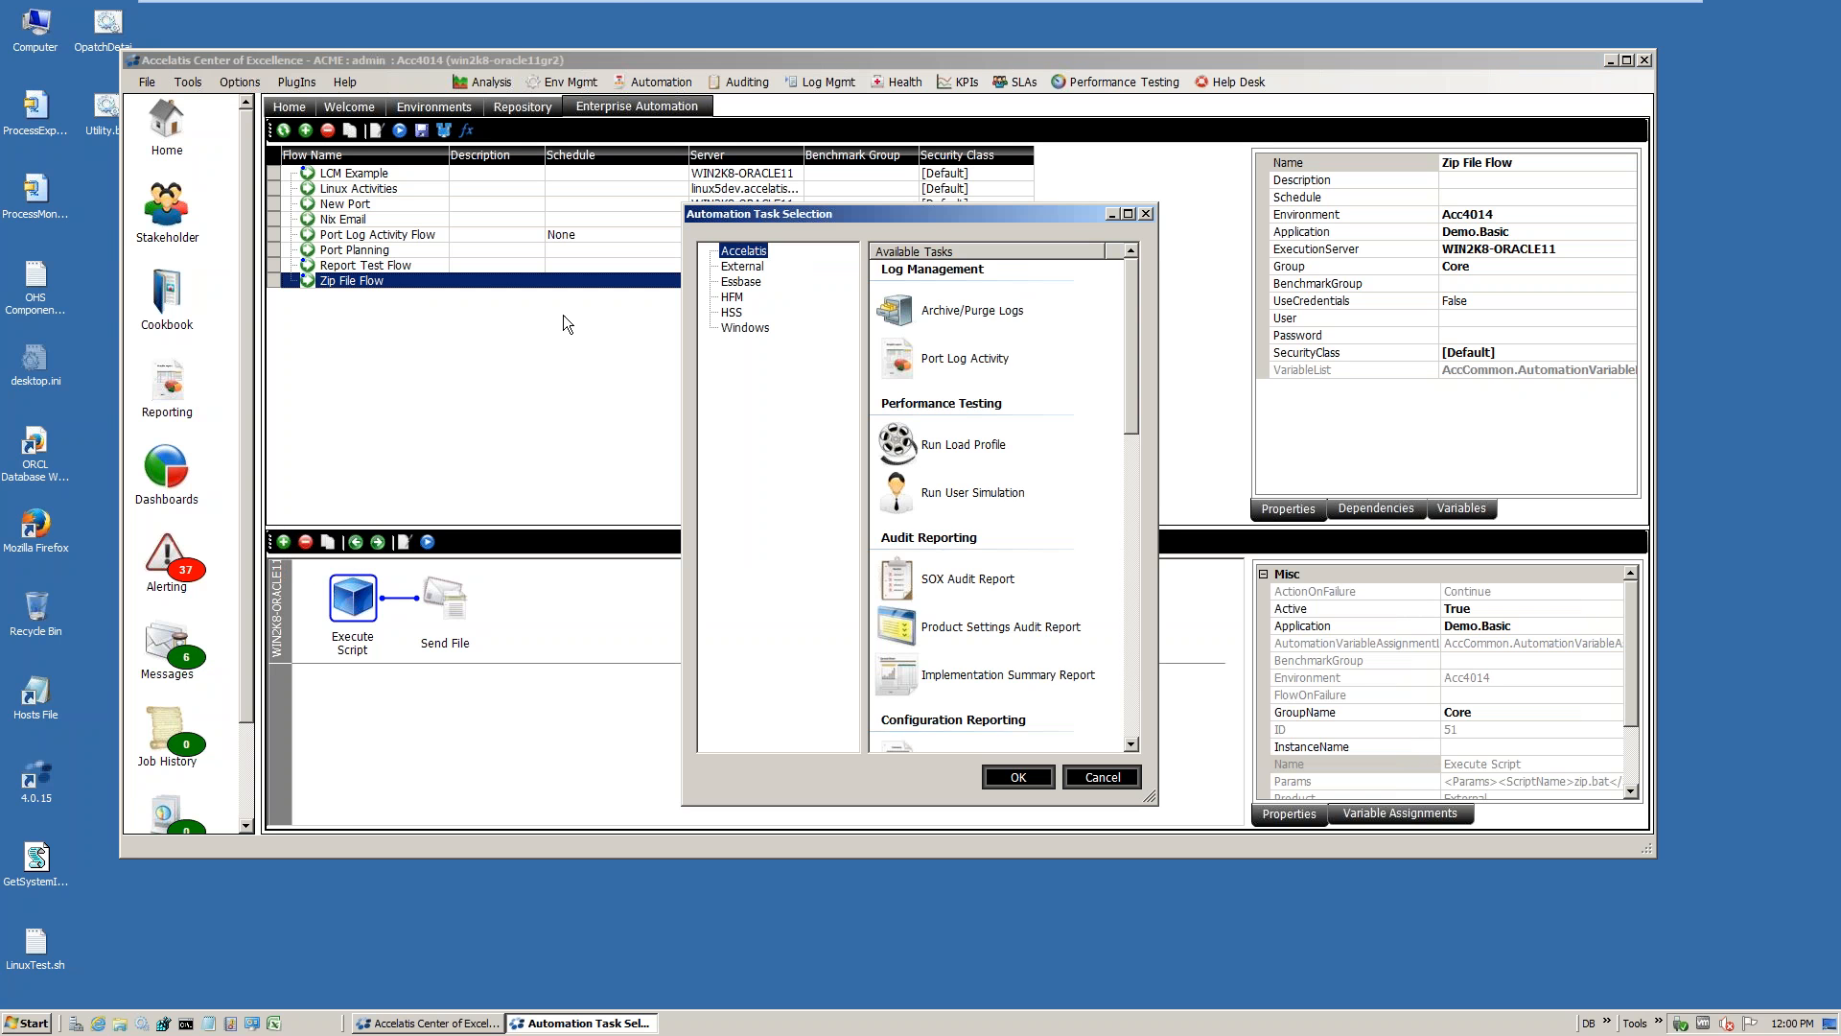
click(742, 267)
click(957, 494)
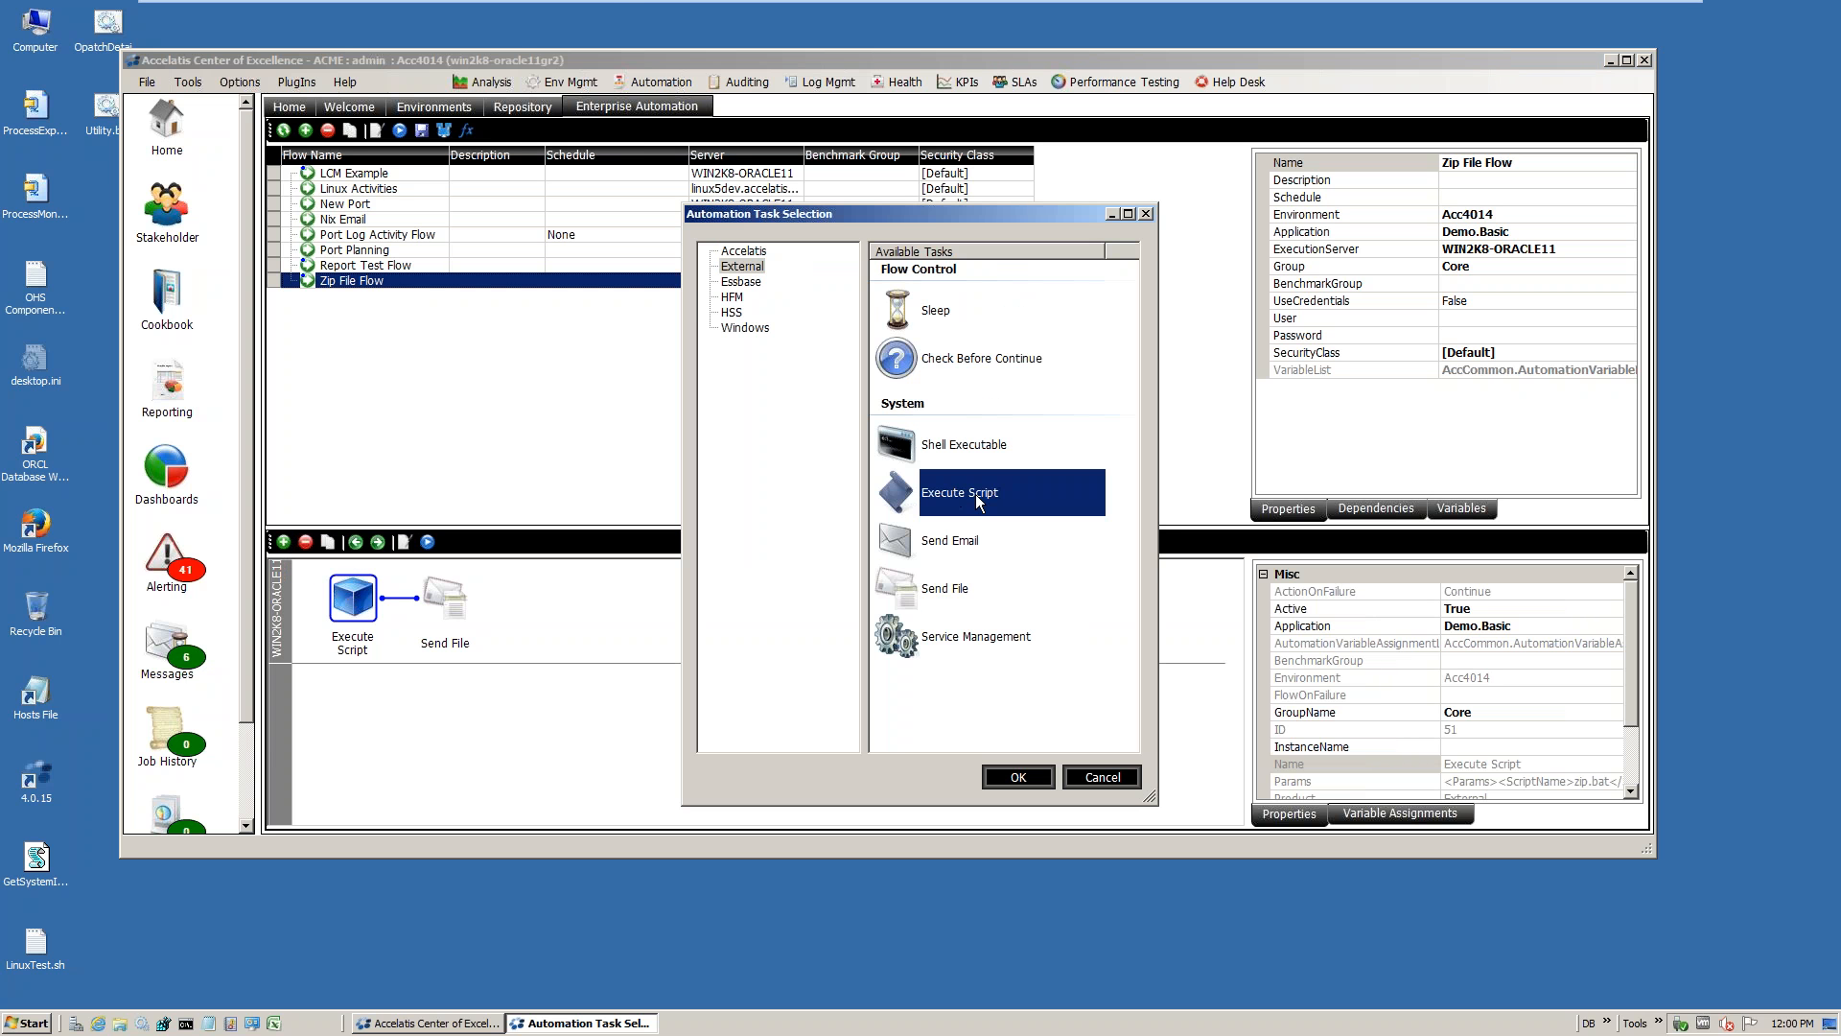
click(1118, 784)
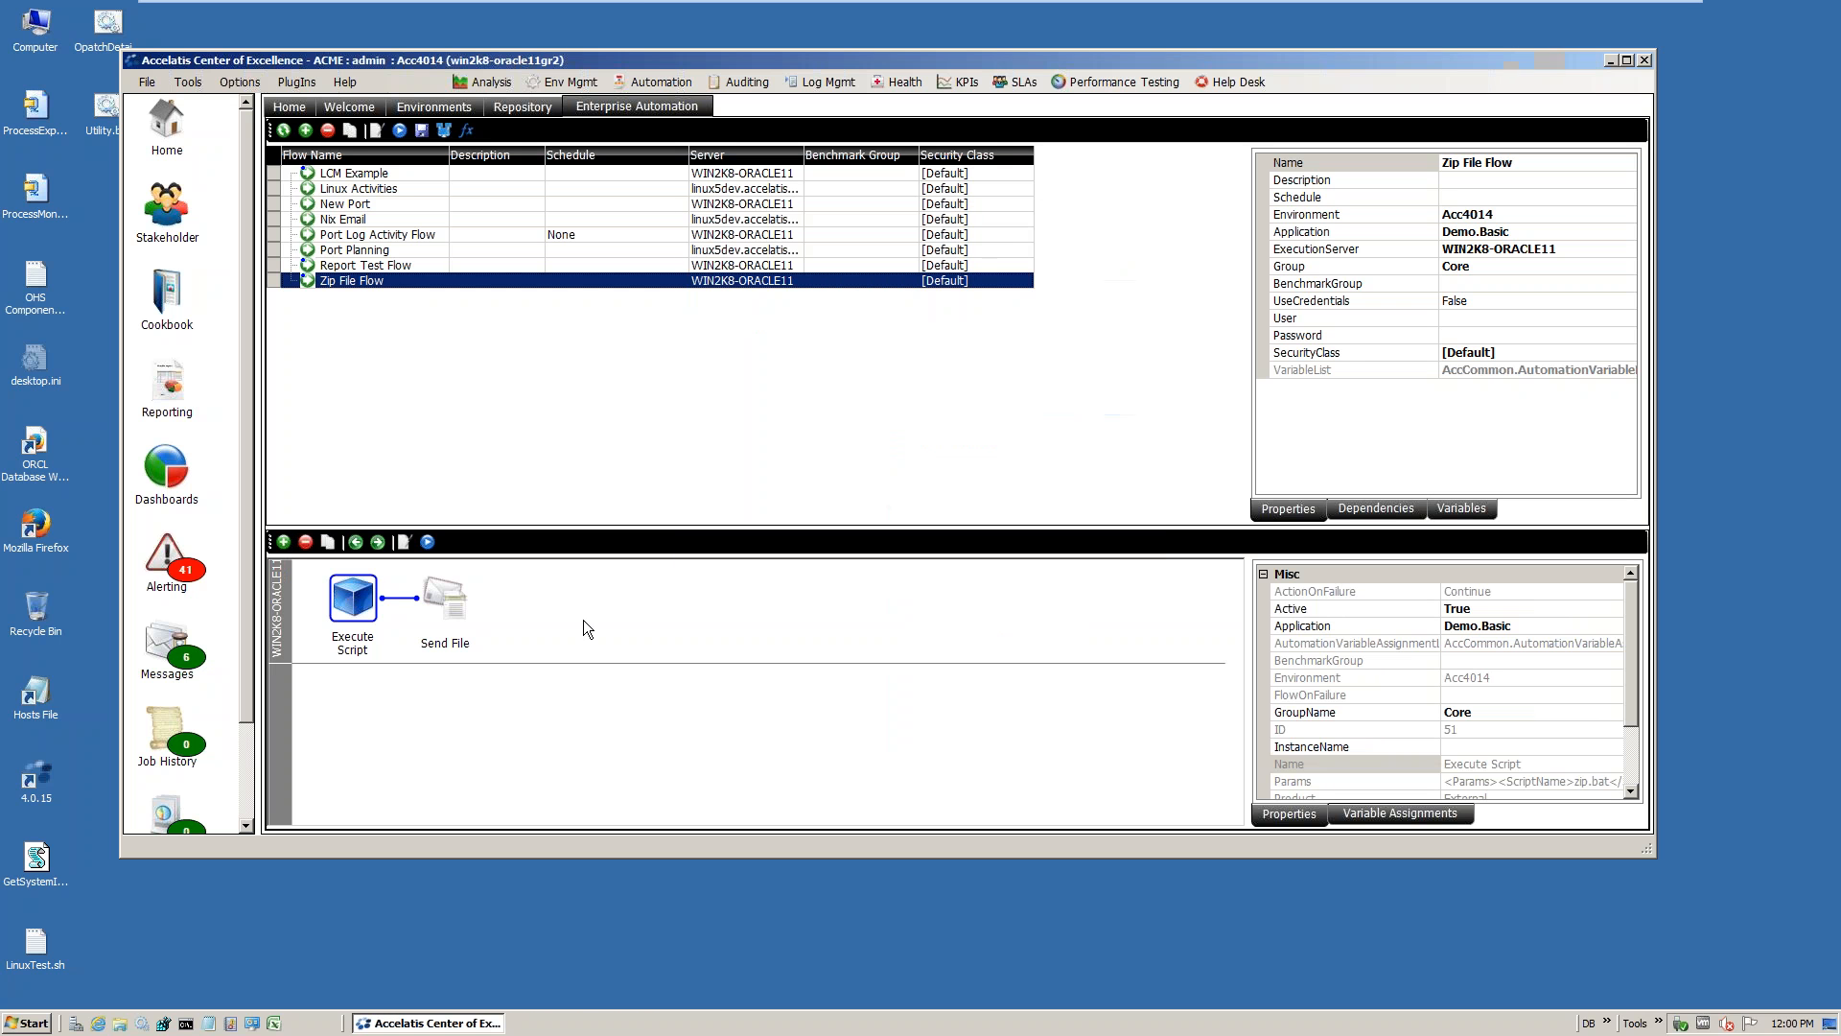
Inspect the properties and available scripts of Zip File Flow's Execute Script task, closing them without changes
double_click(355, 600)
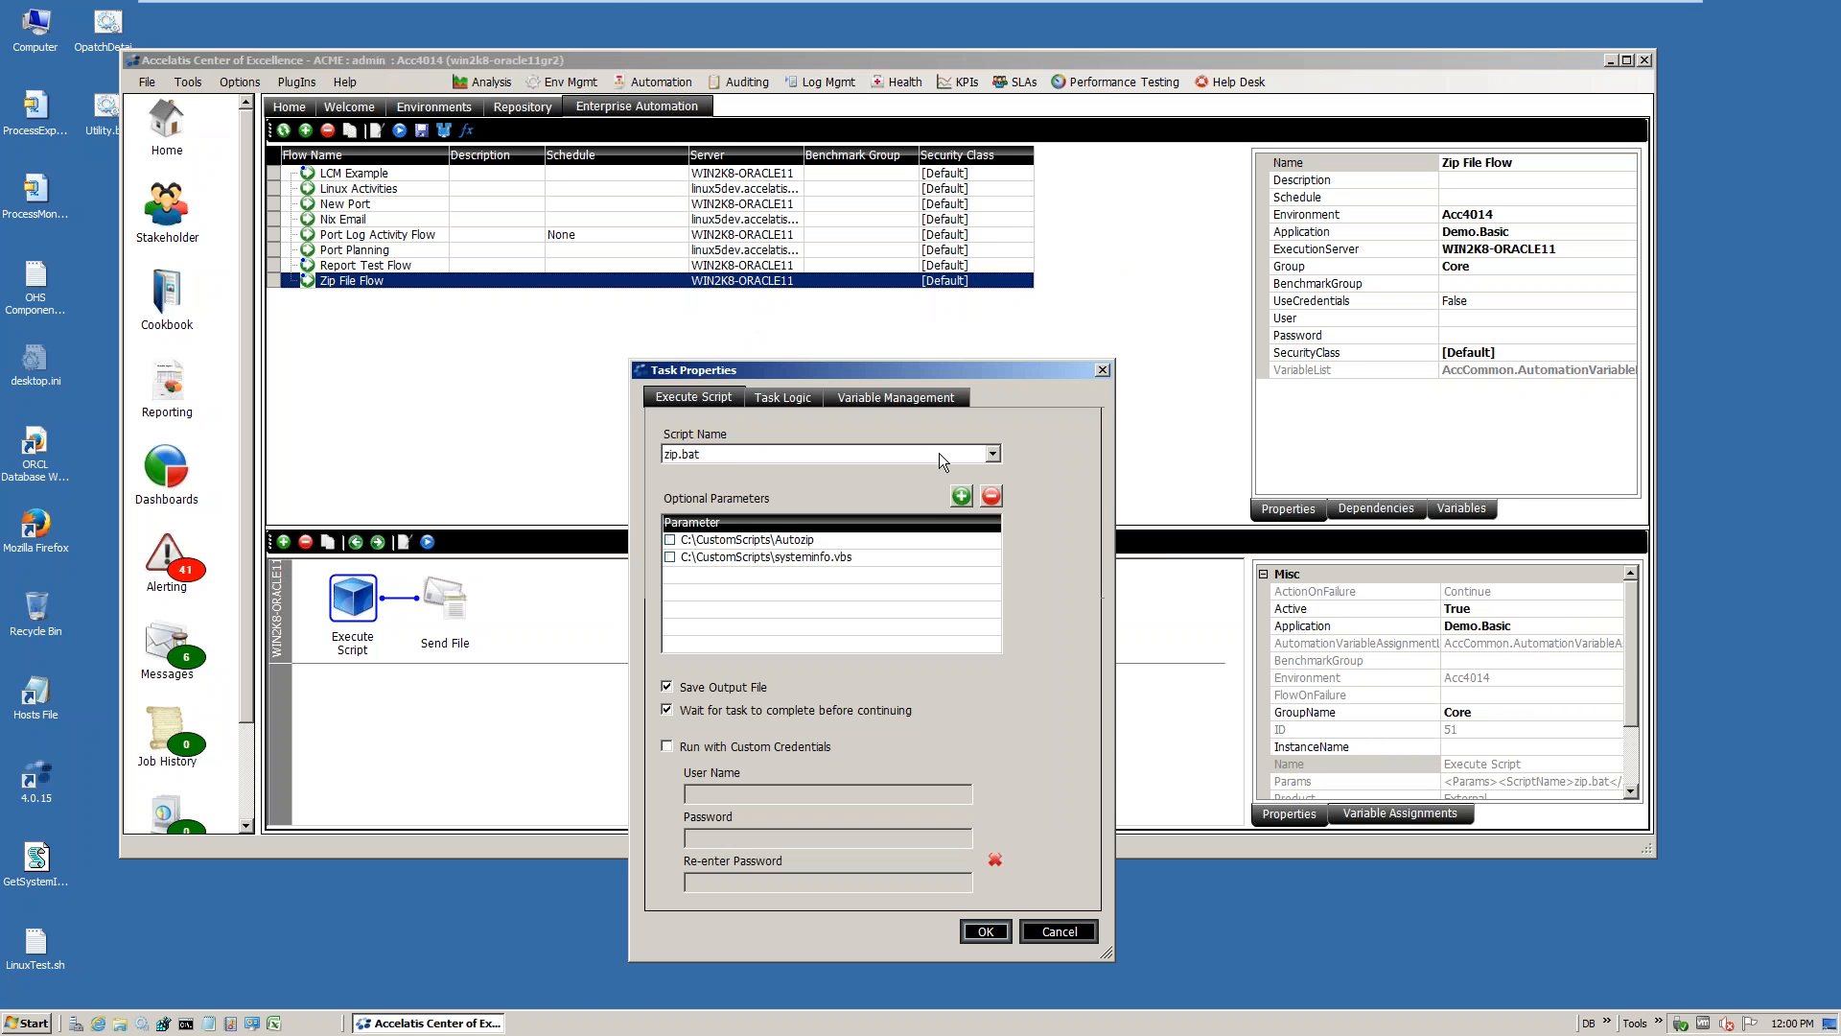
click(992, 453)
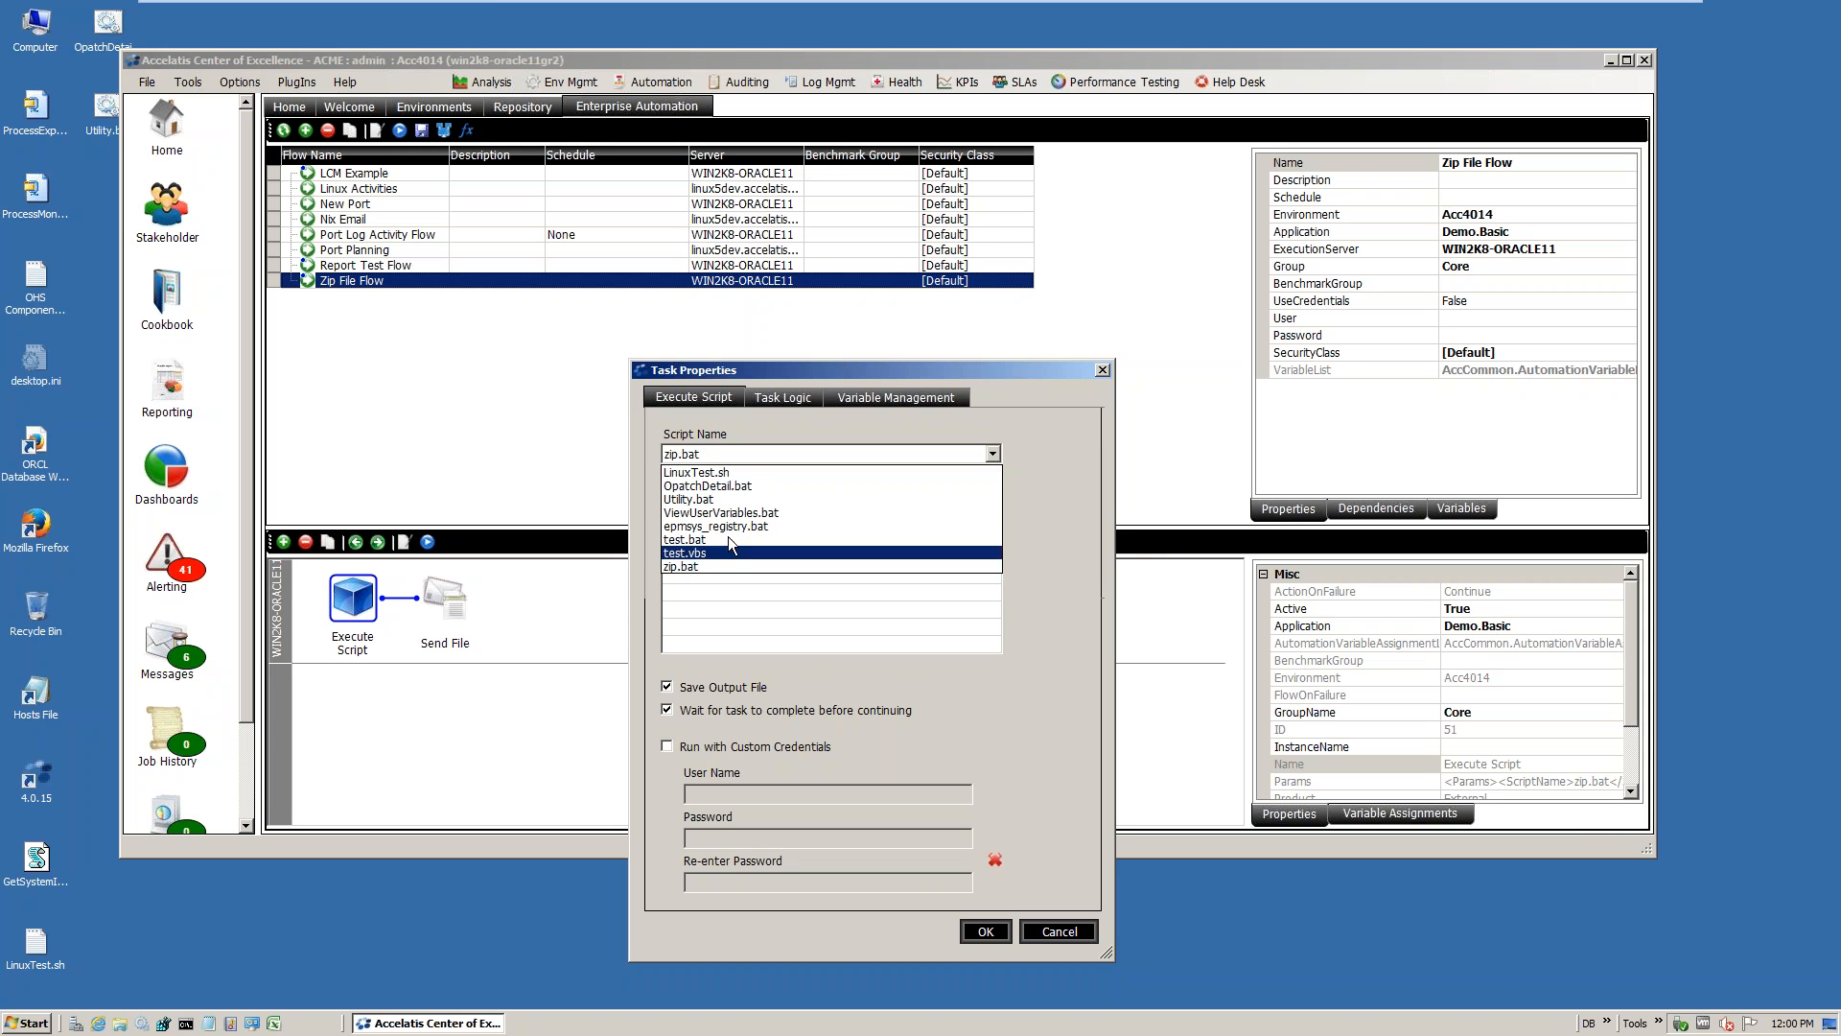
click(1051, 432)
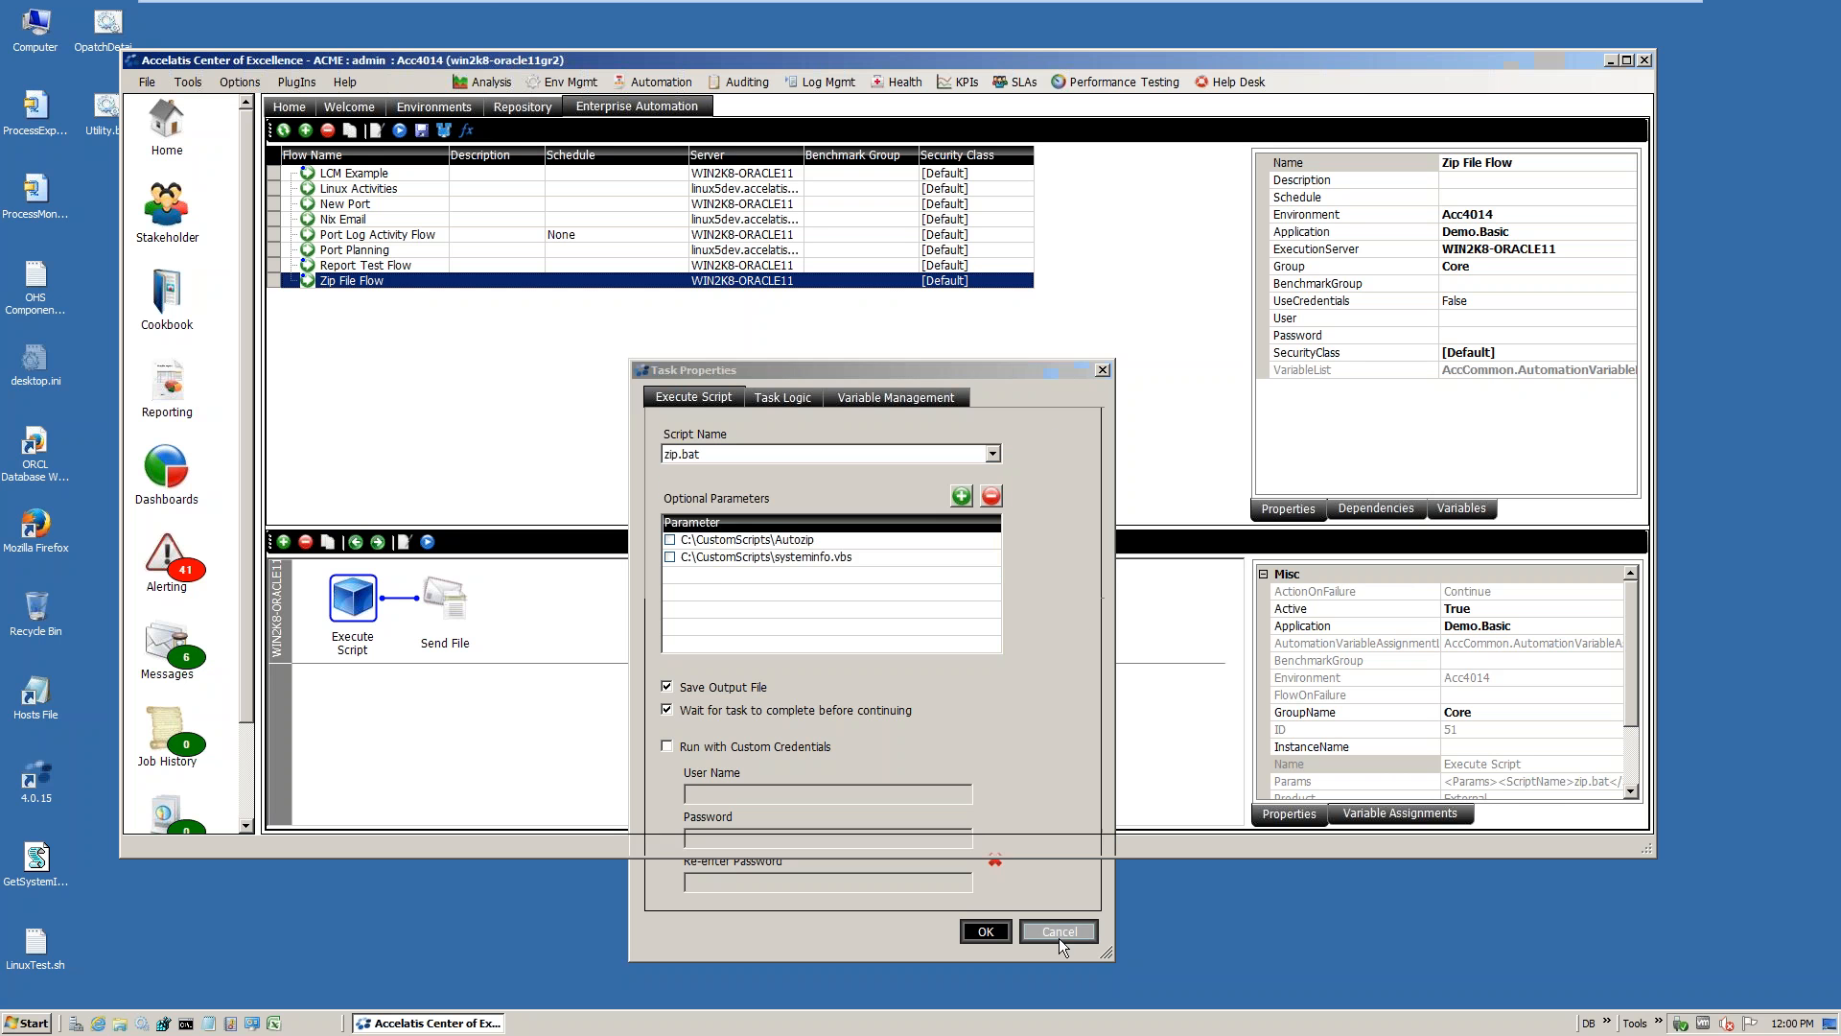
click(1059, 936)
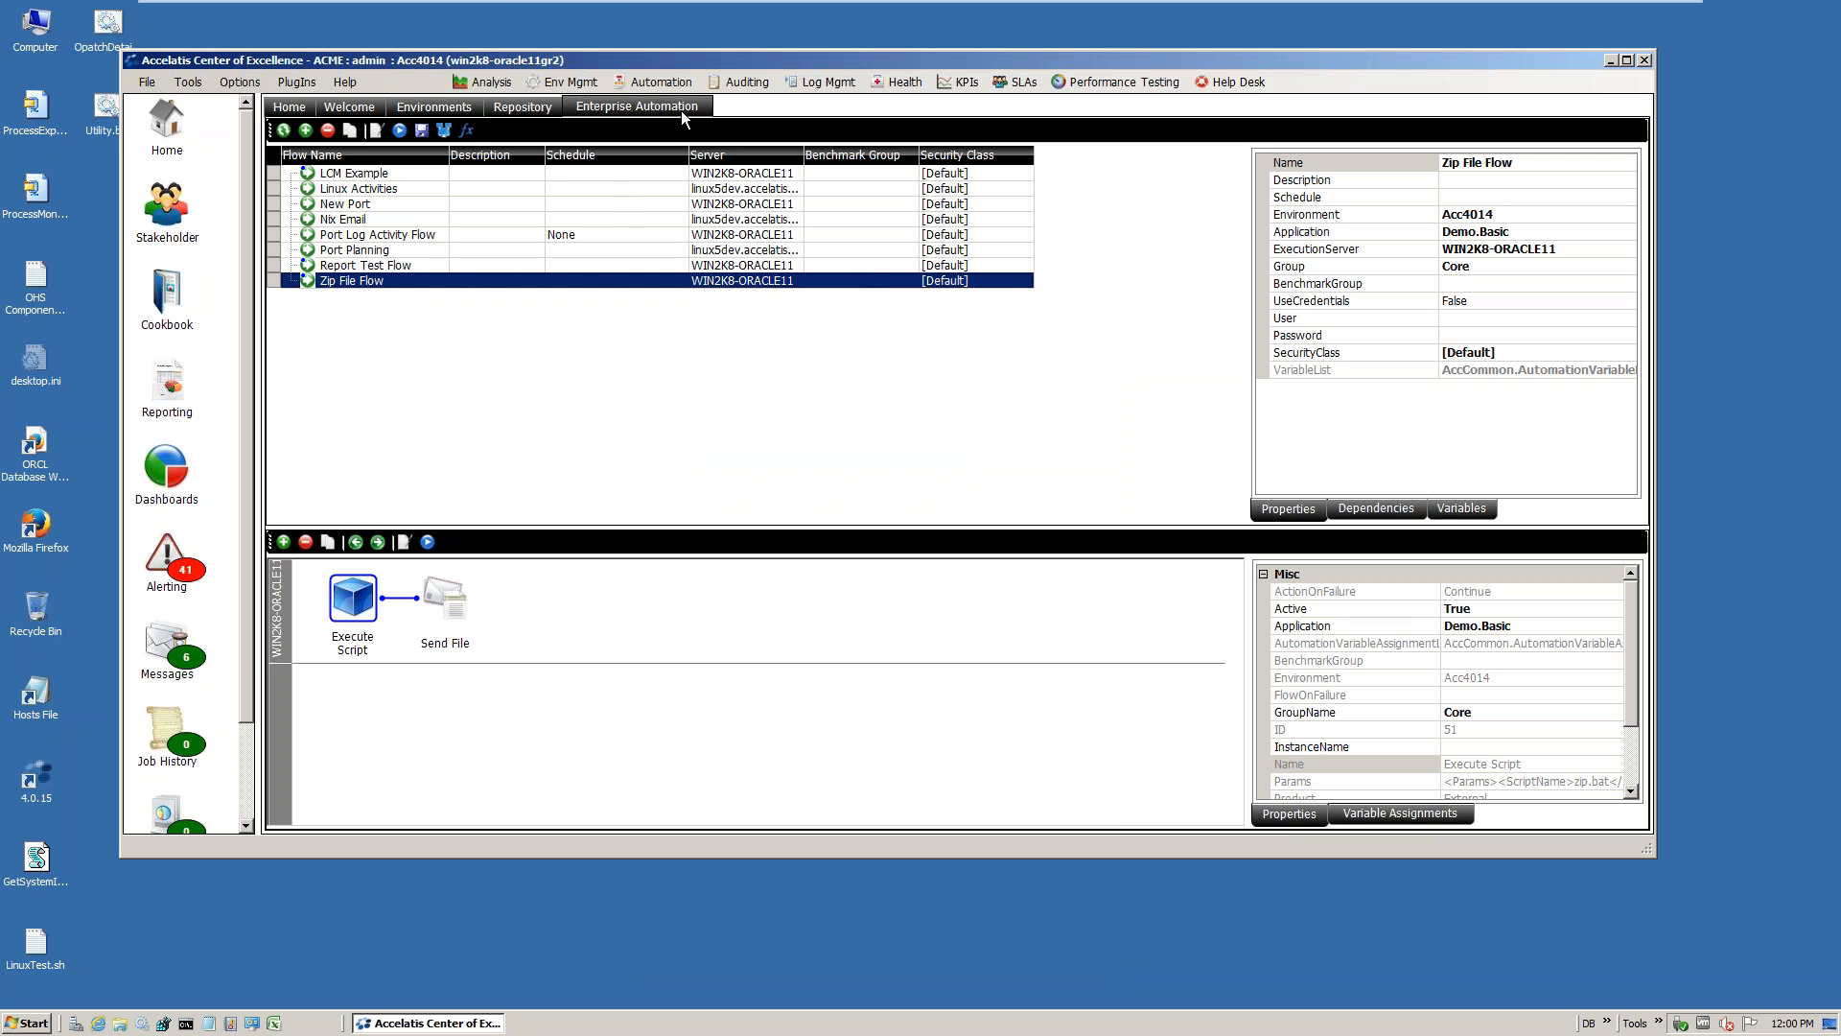
Open the custom Get DLL Info script check from the environment's health checks in the Health Check Designer
click(900, 82)
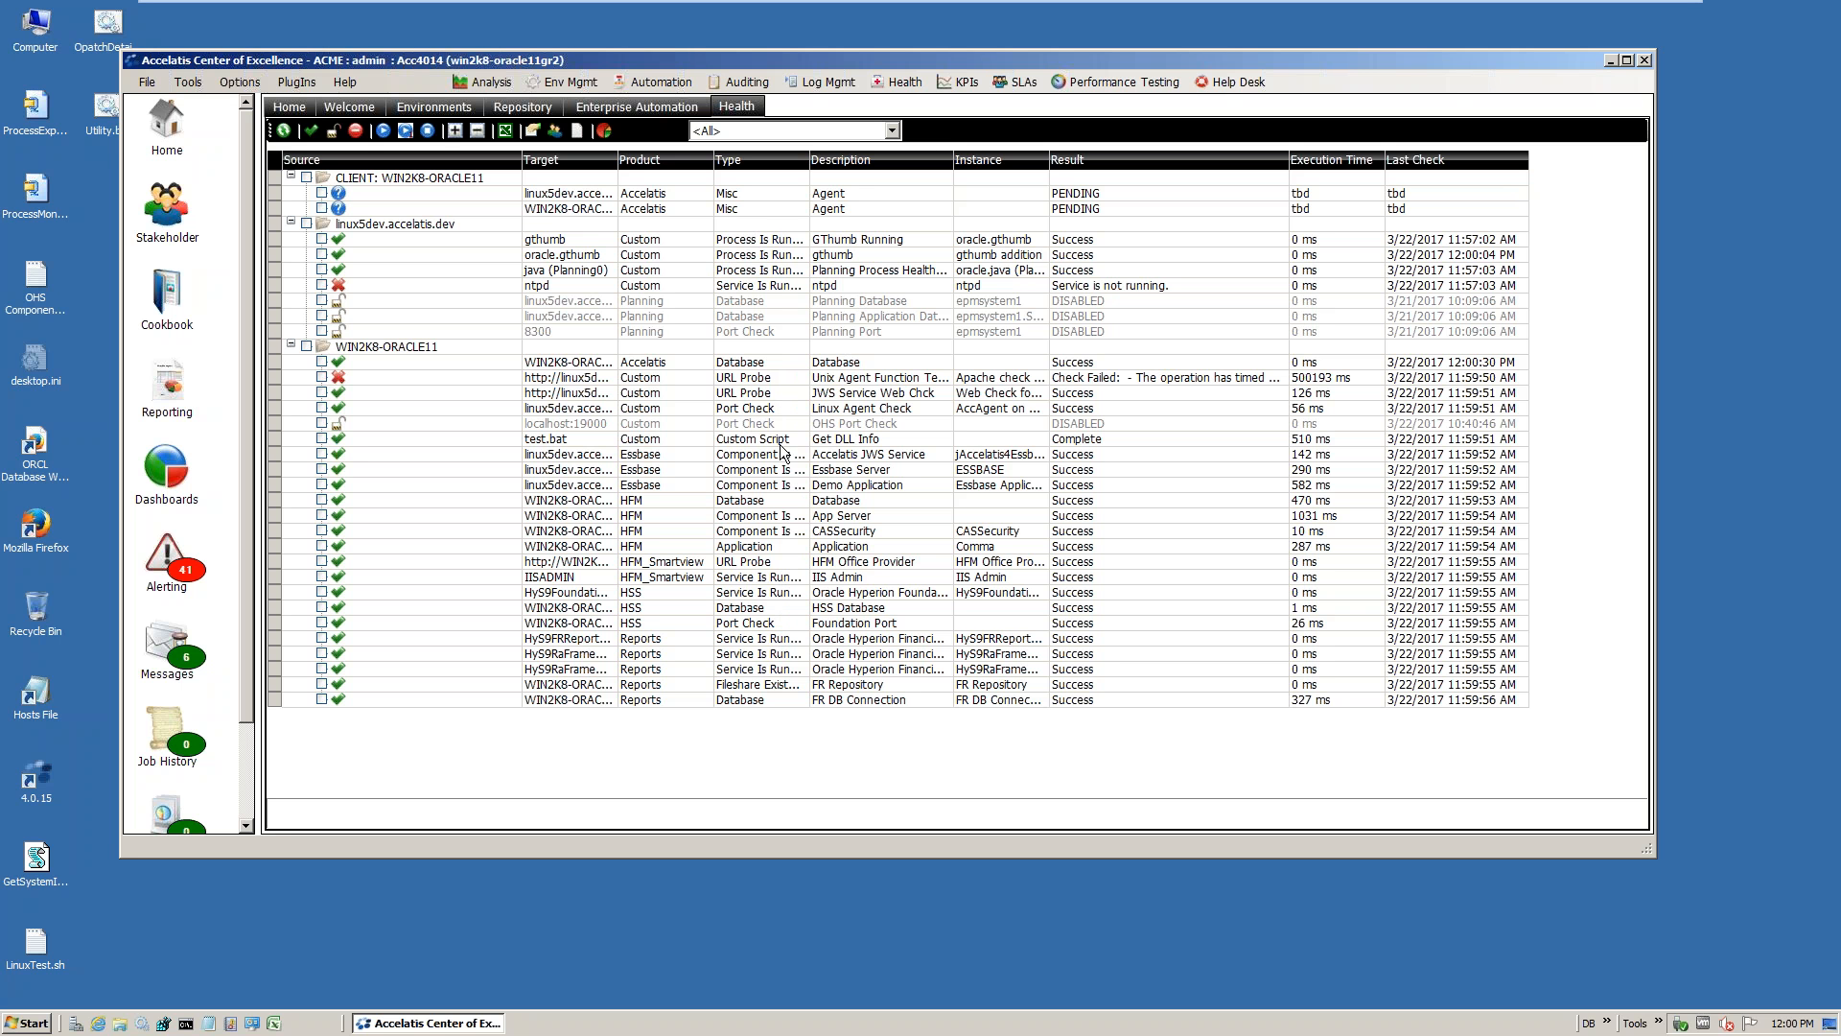
click(719, 444)
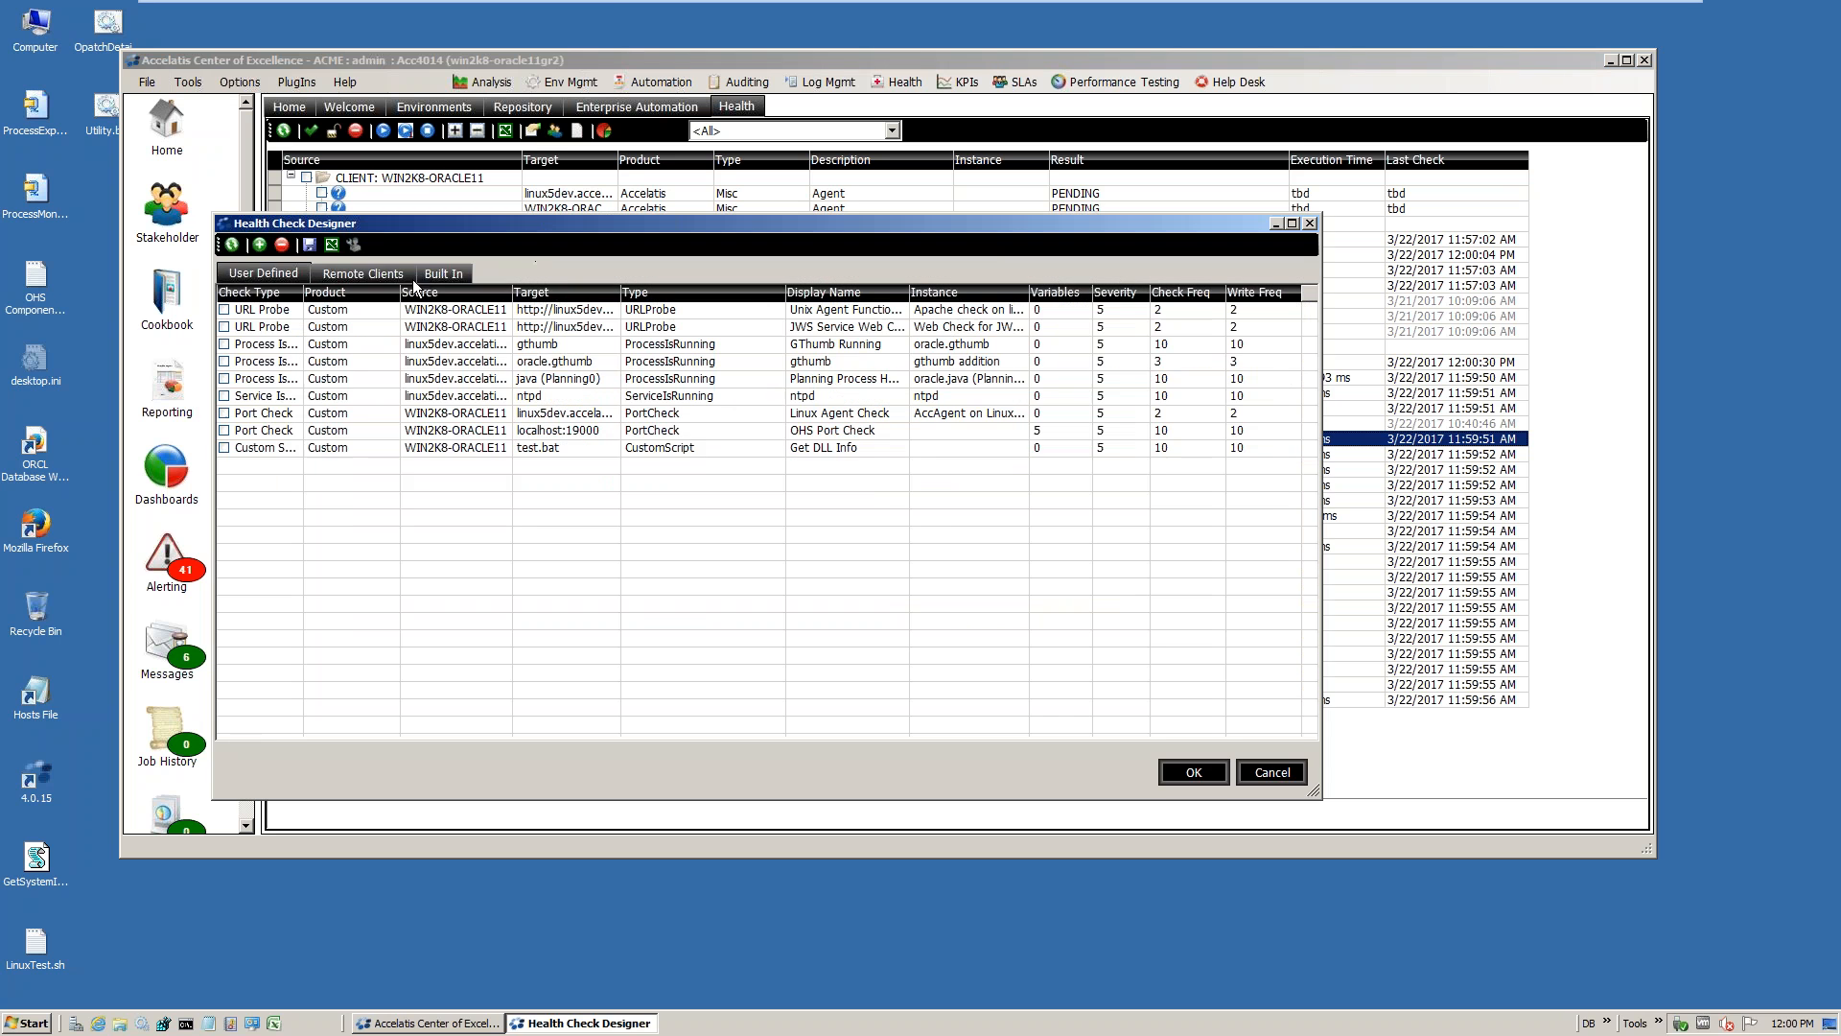
click(660, 447)
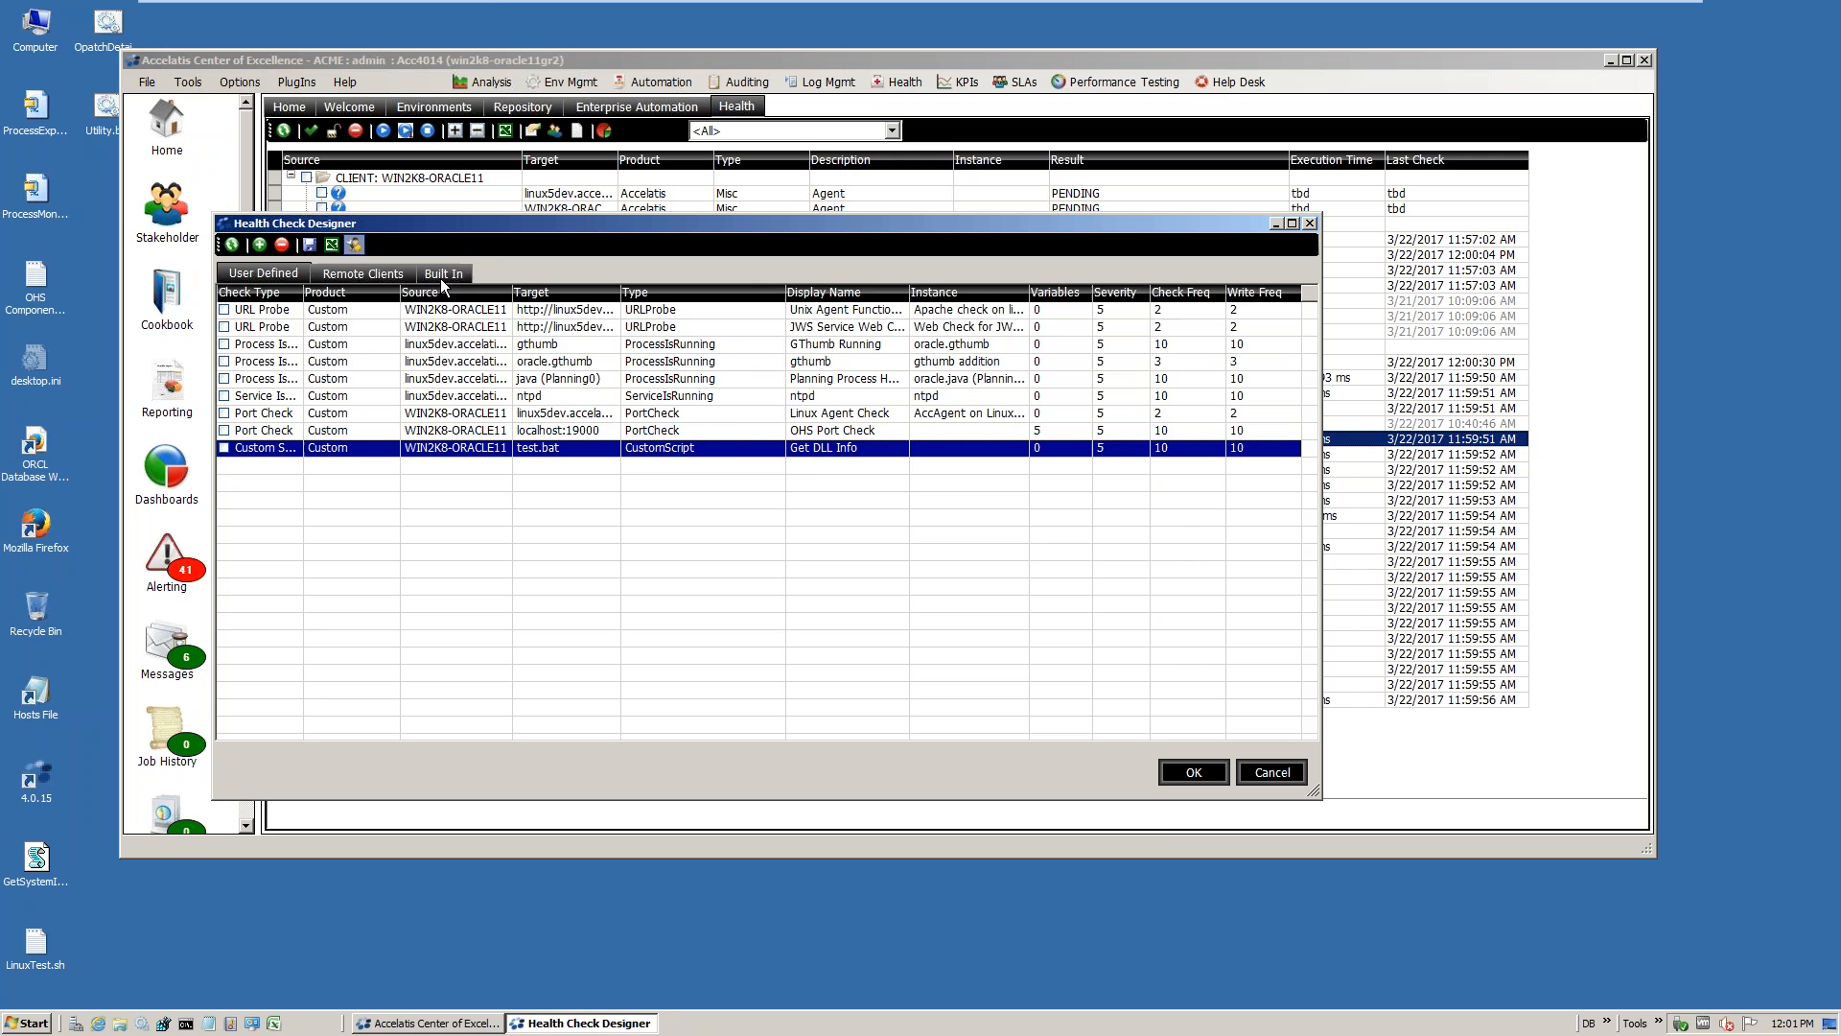
double_click(533, 483)
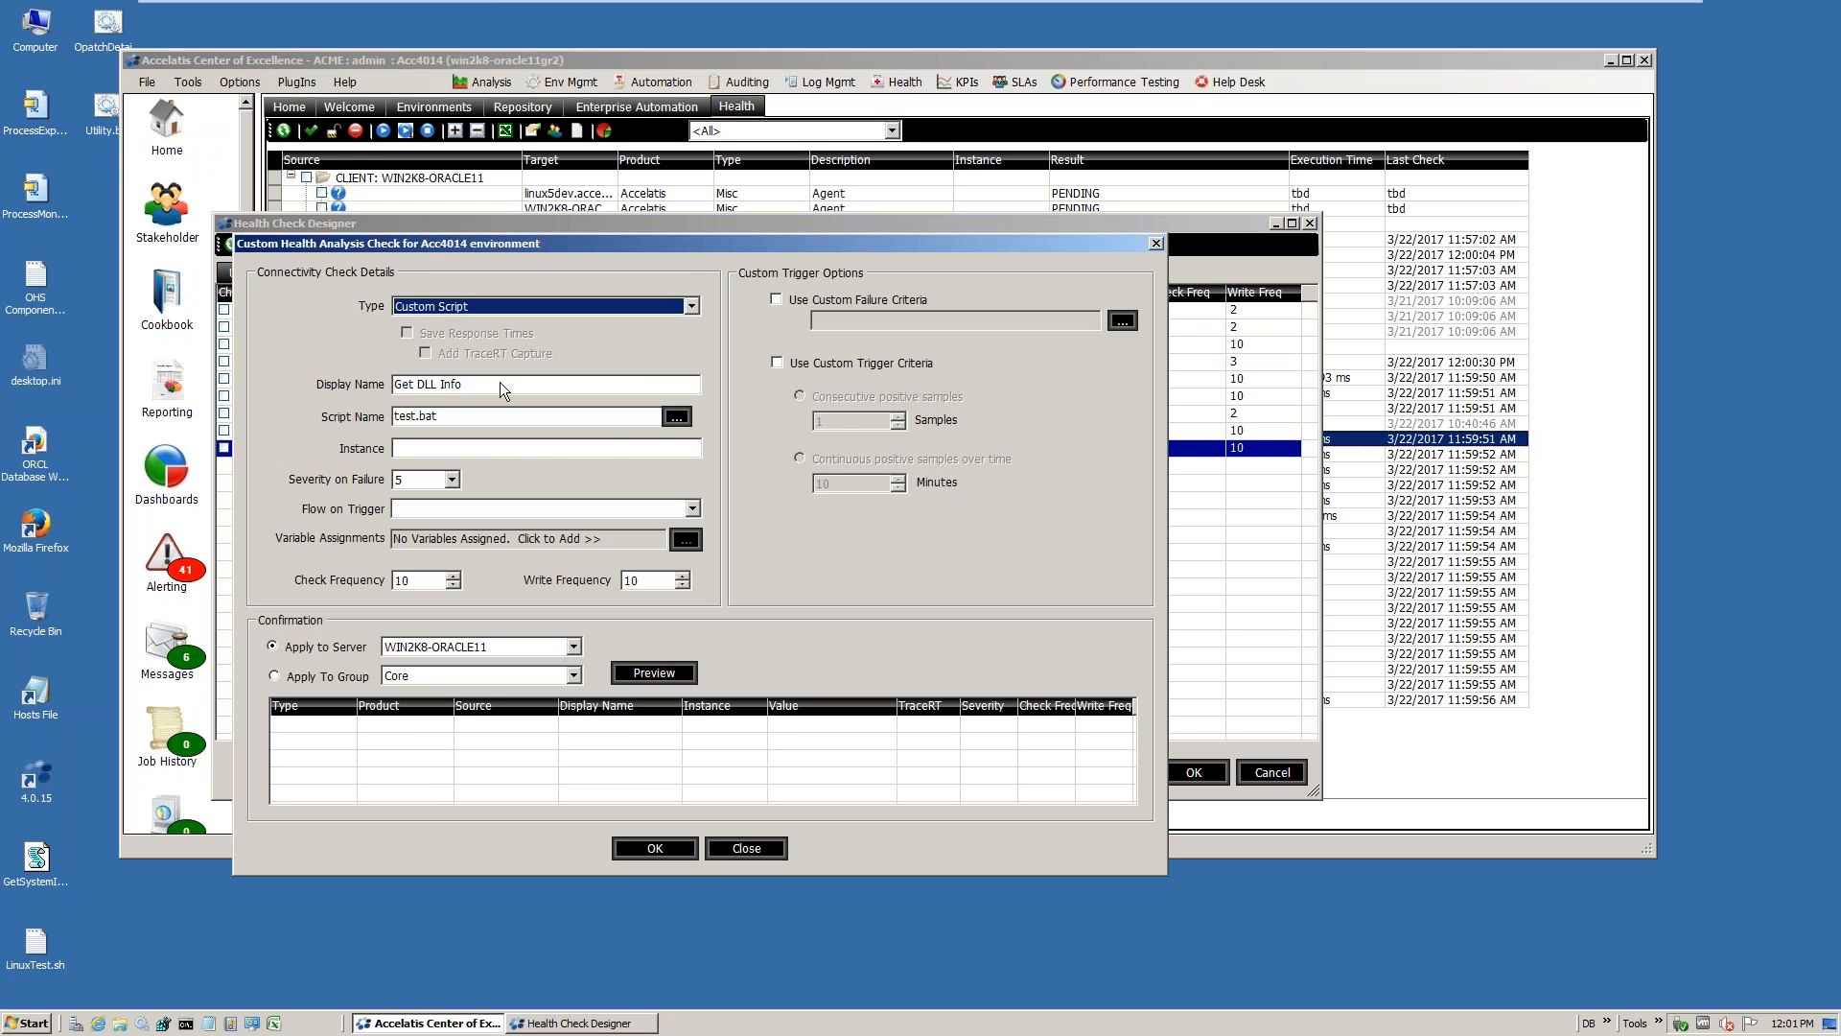
Review the scripts available to the Get DLL Info check, then close the check and the Health Check Designer without changes
click(669, 413)
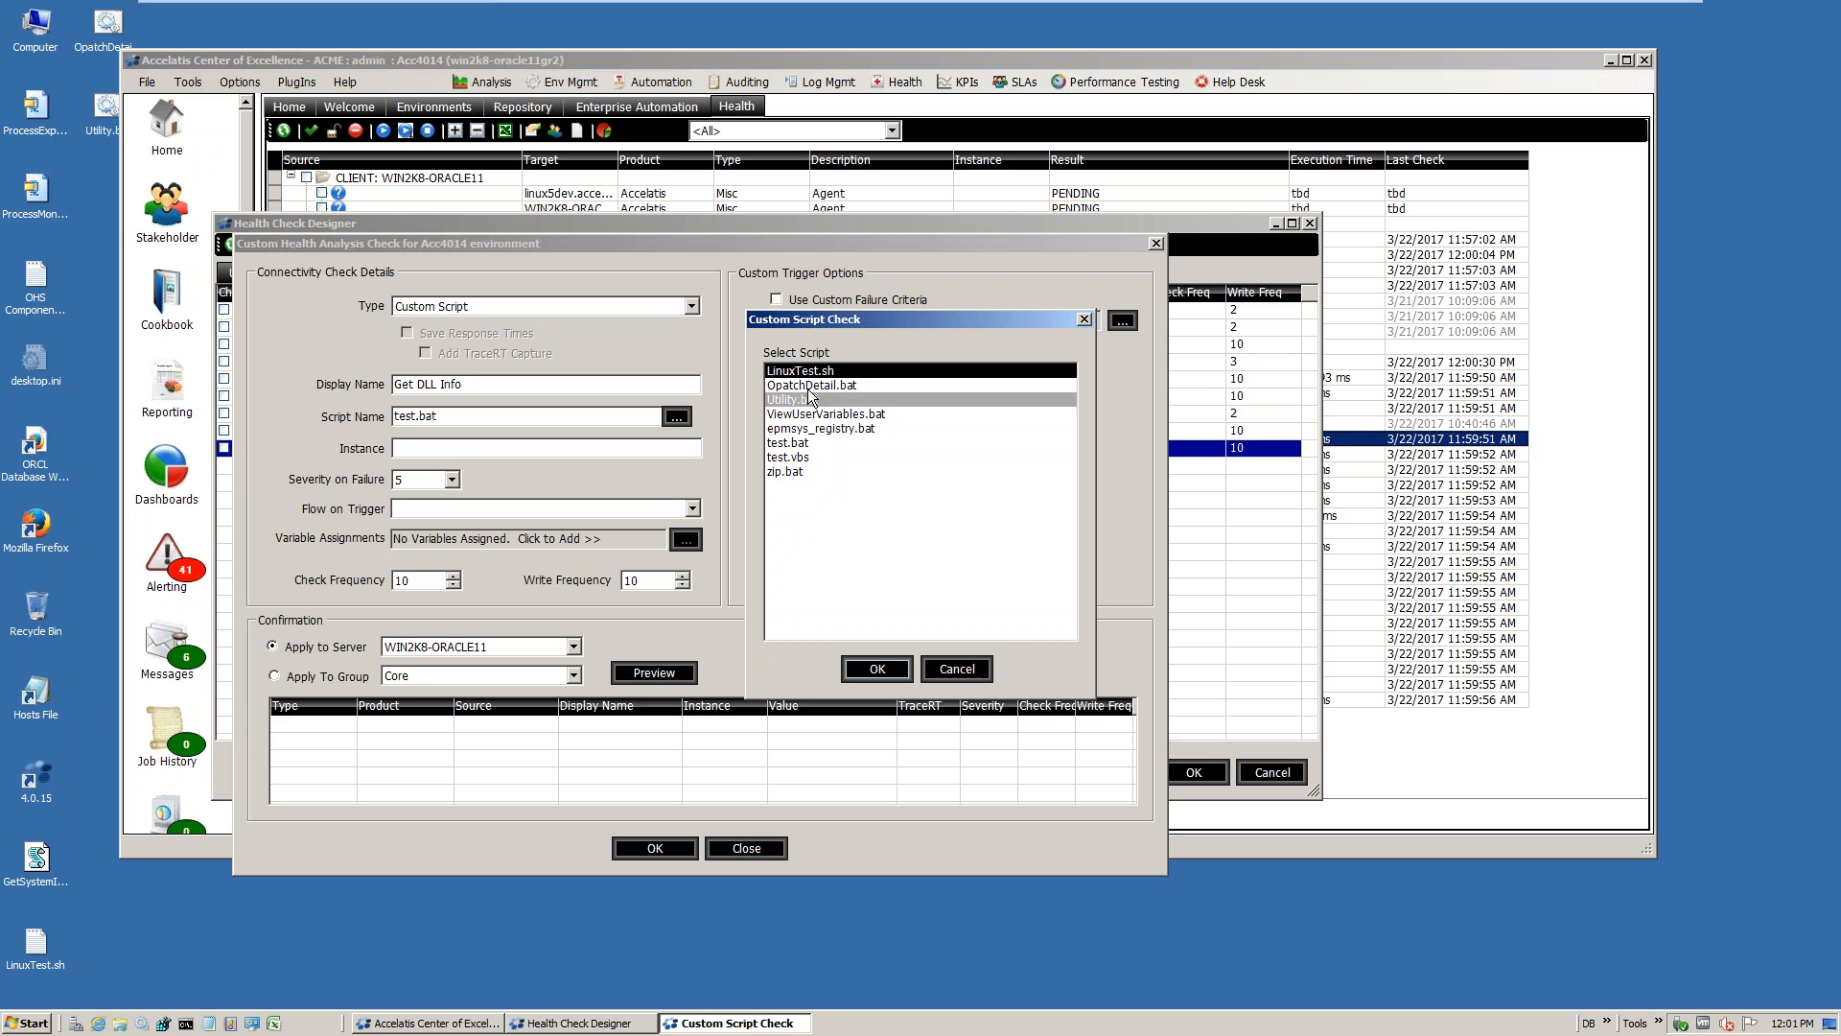
click(963, 661)
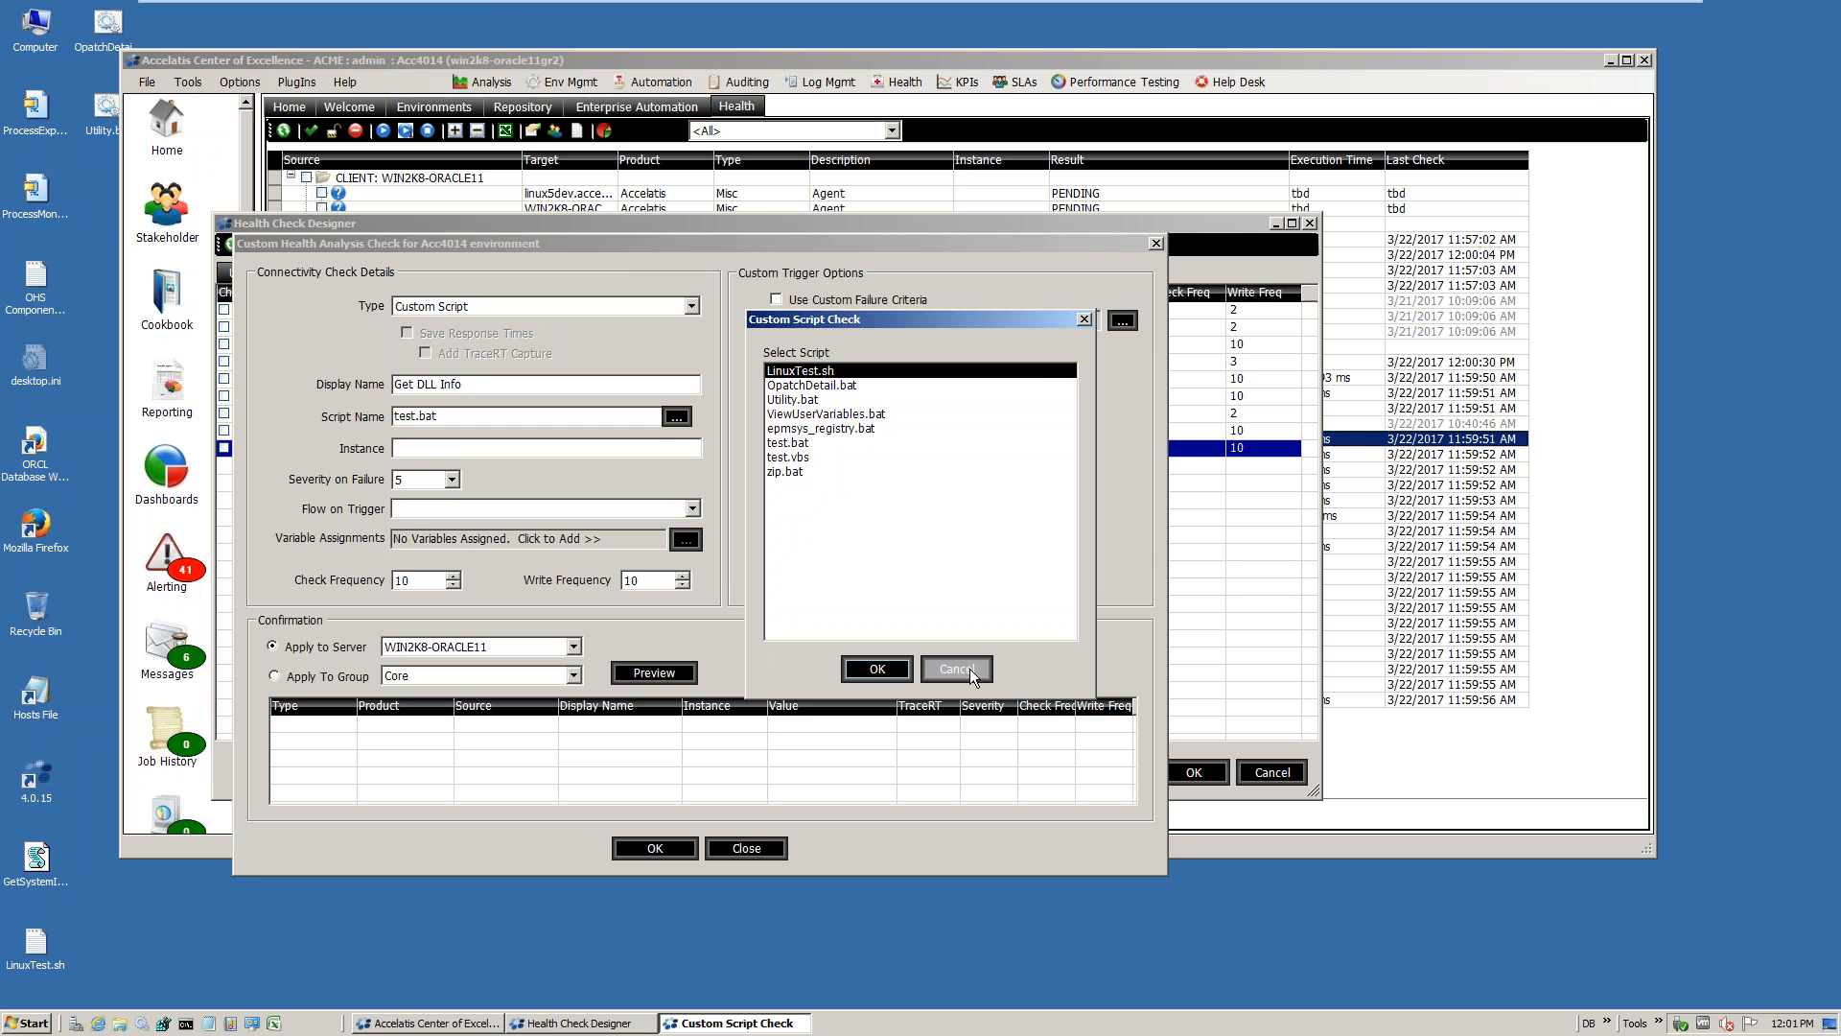
click(960, 670)
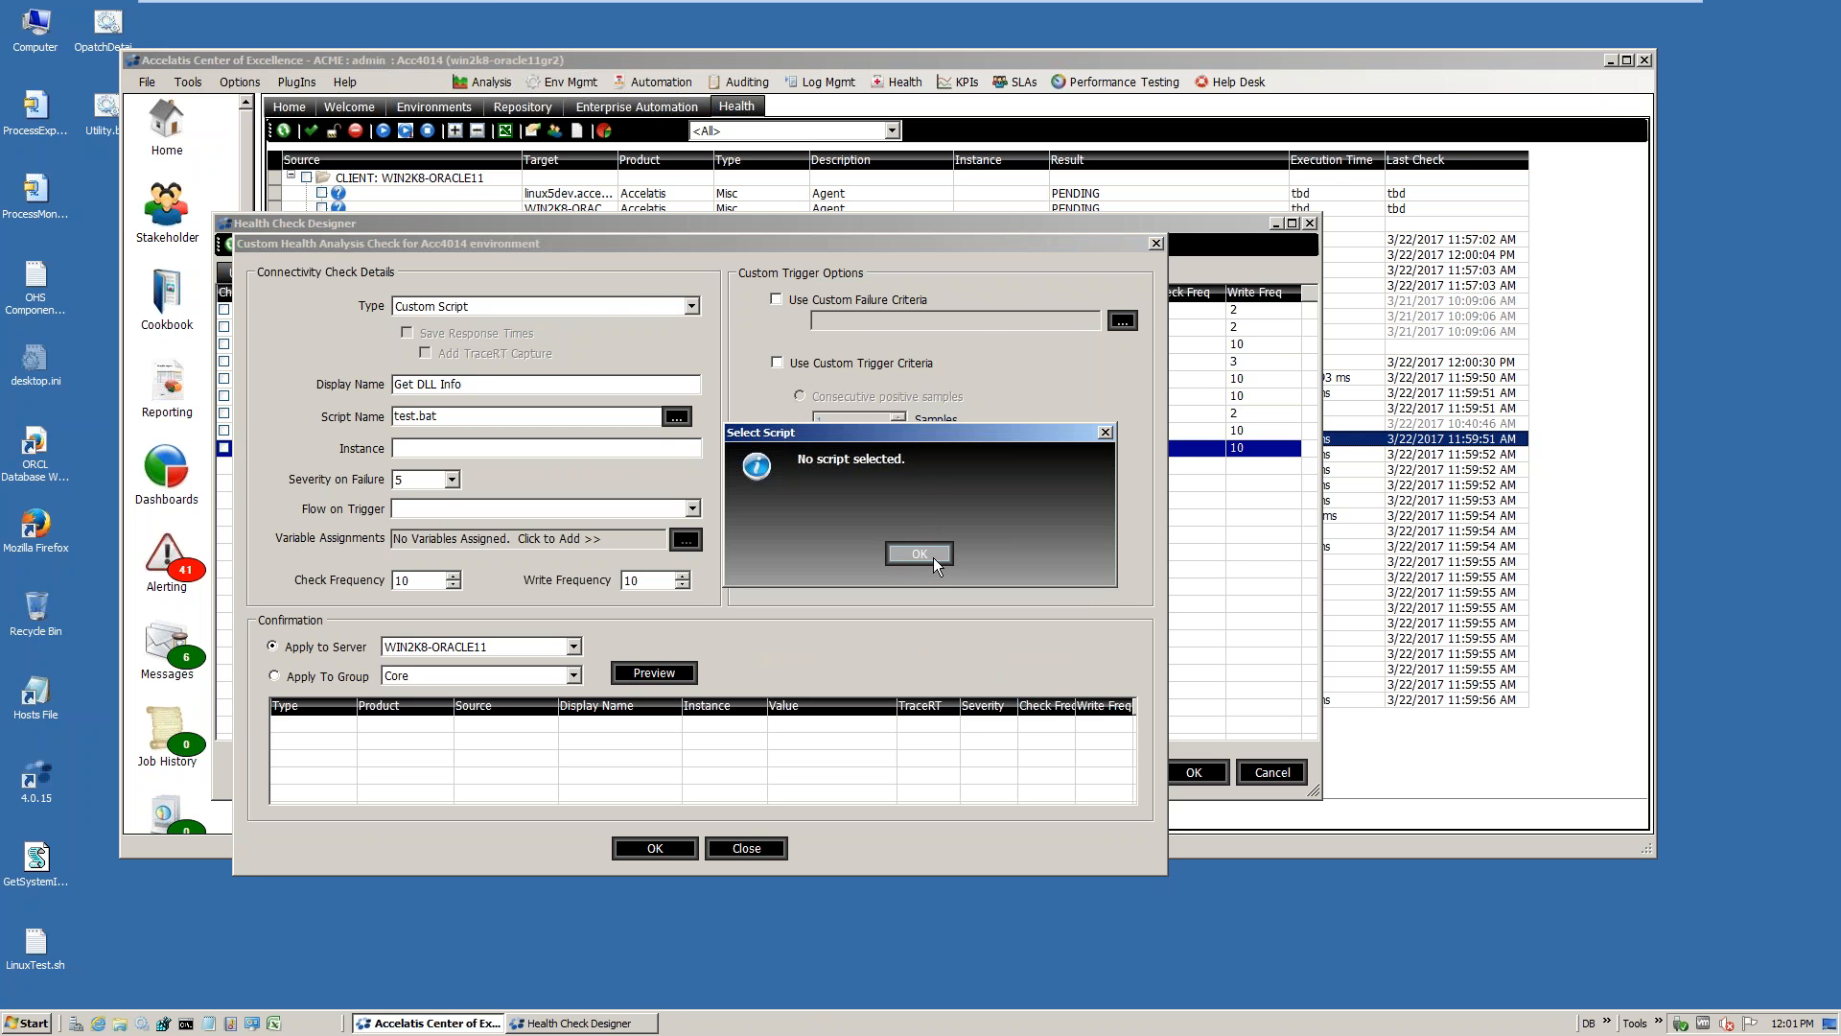
click(934, 556)
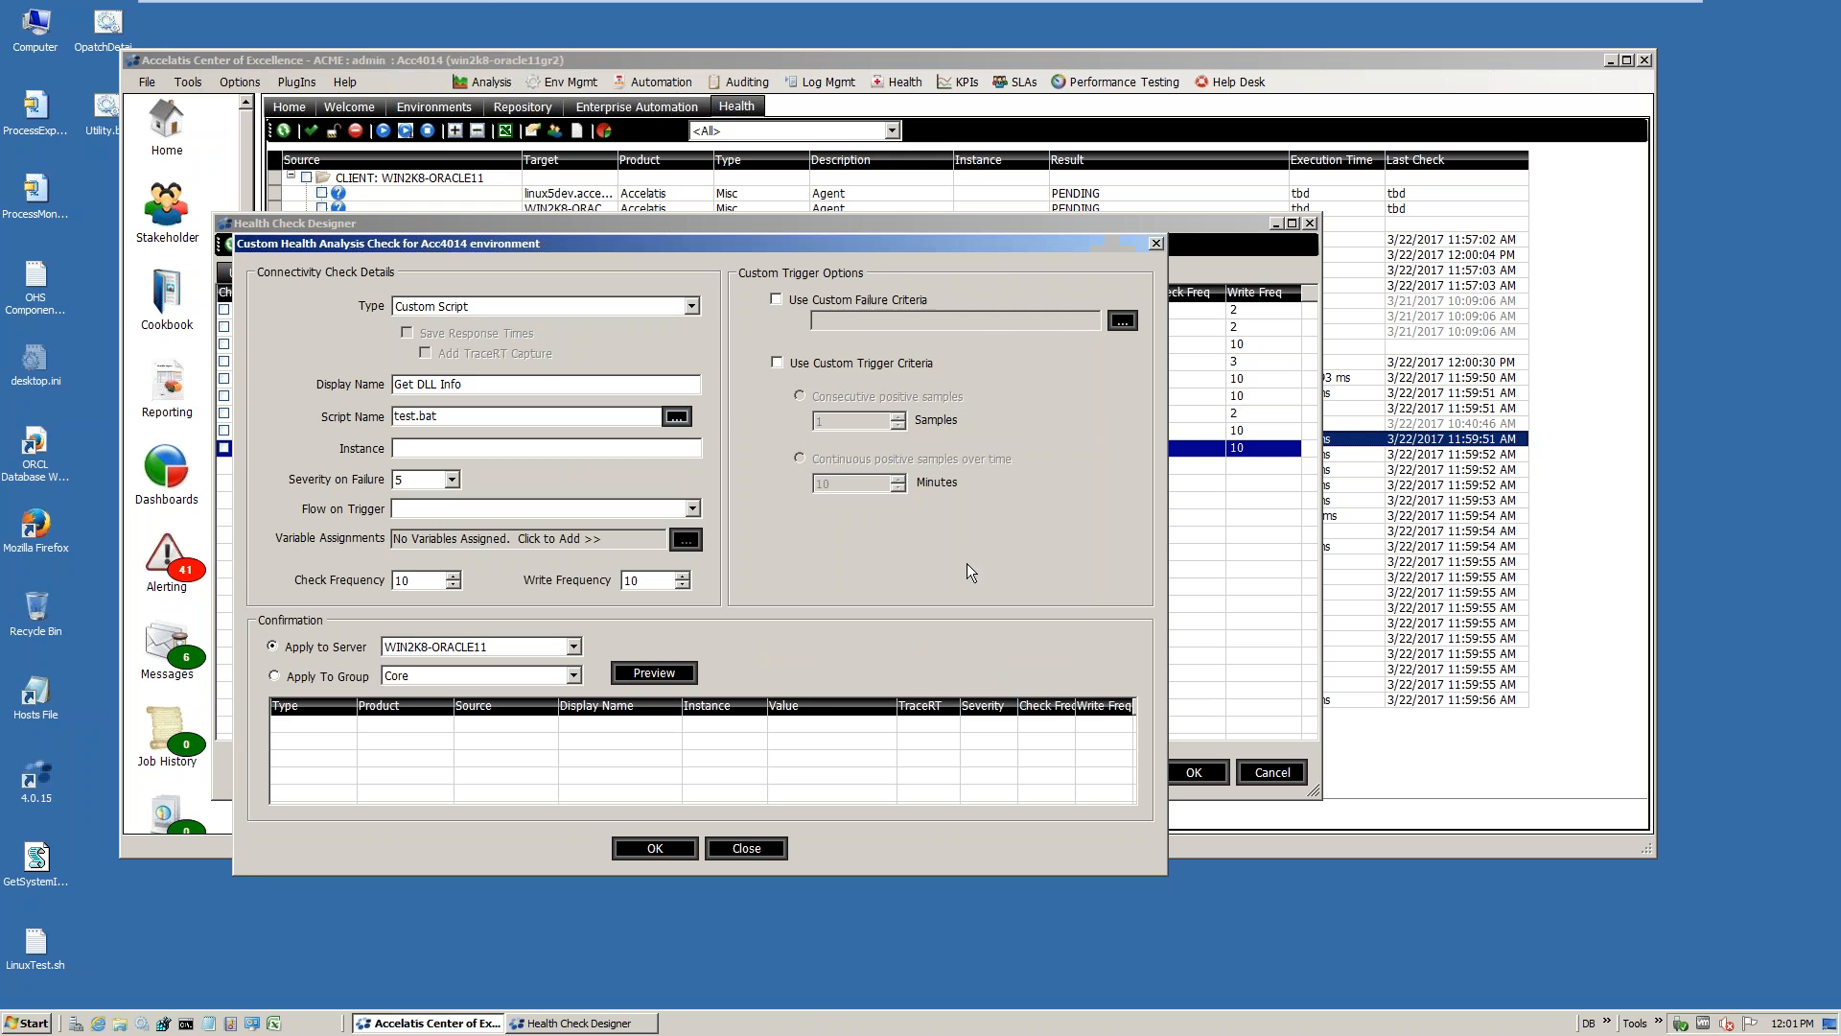
click(747, 849)
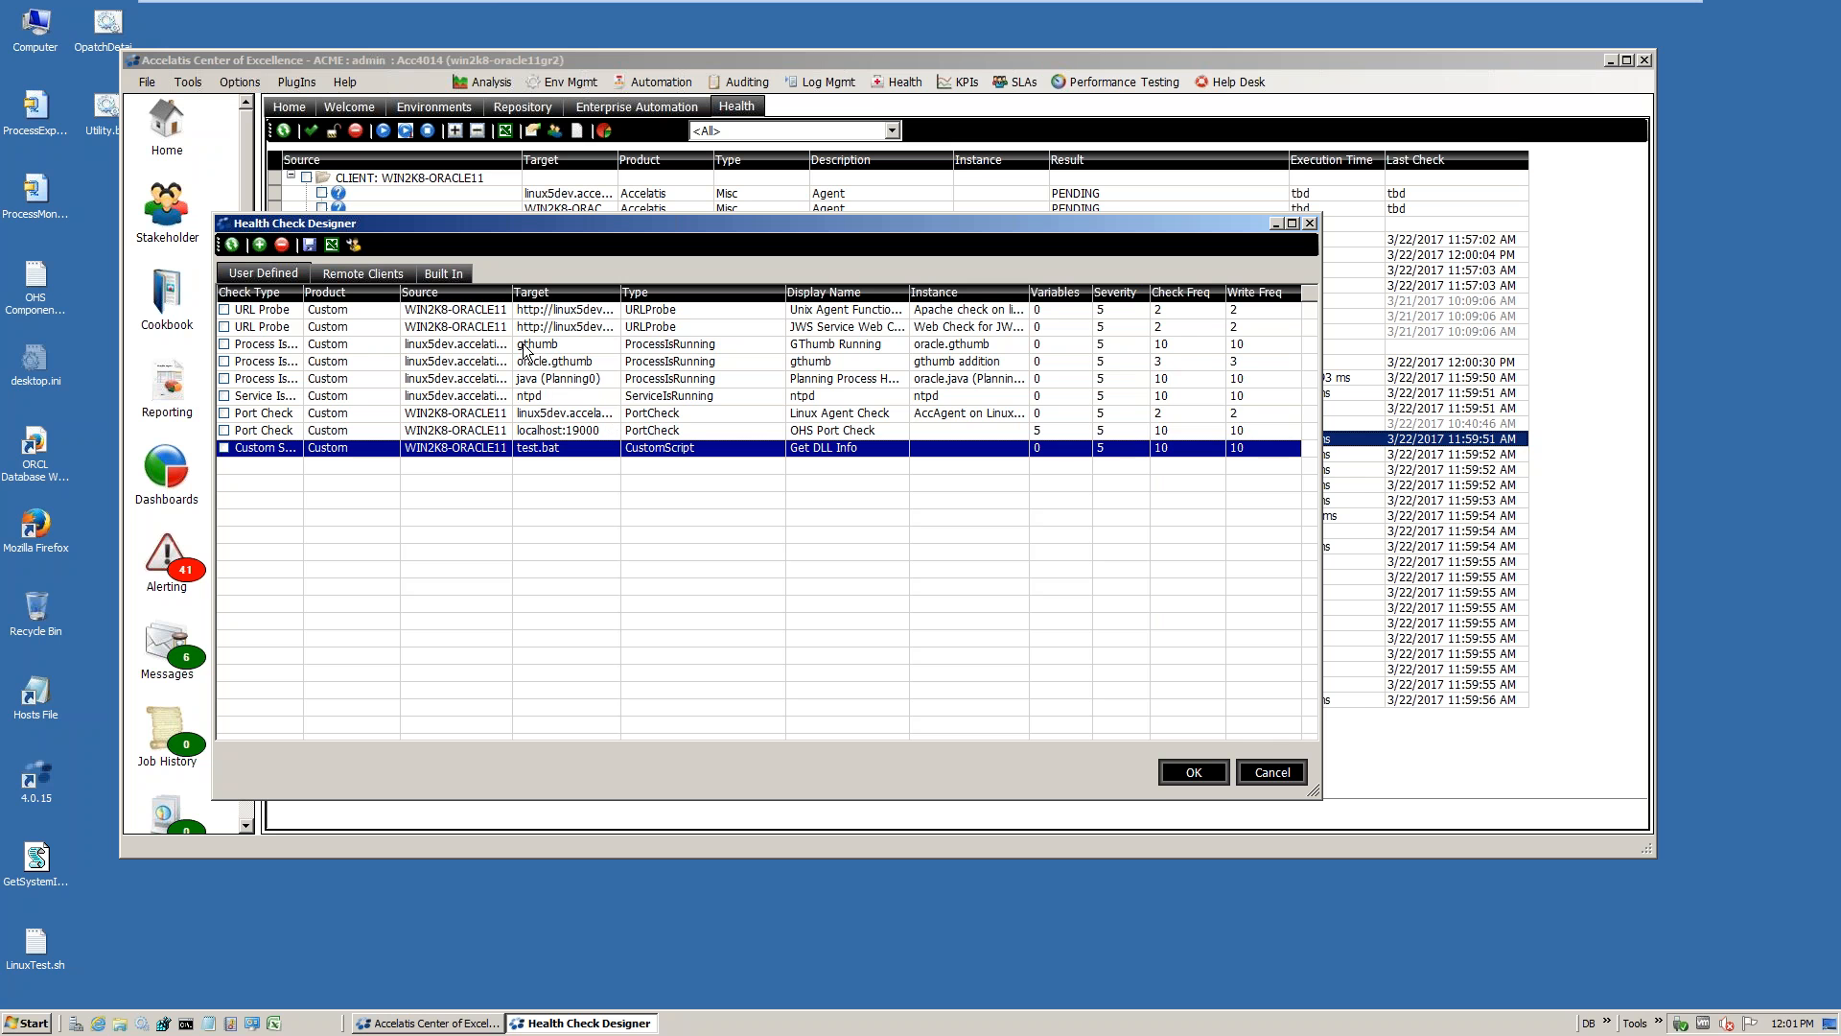
click(1273, 773)
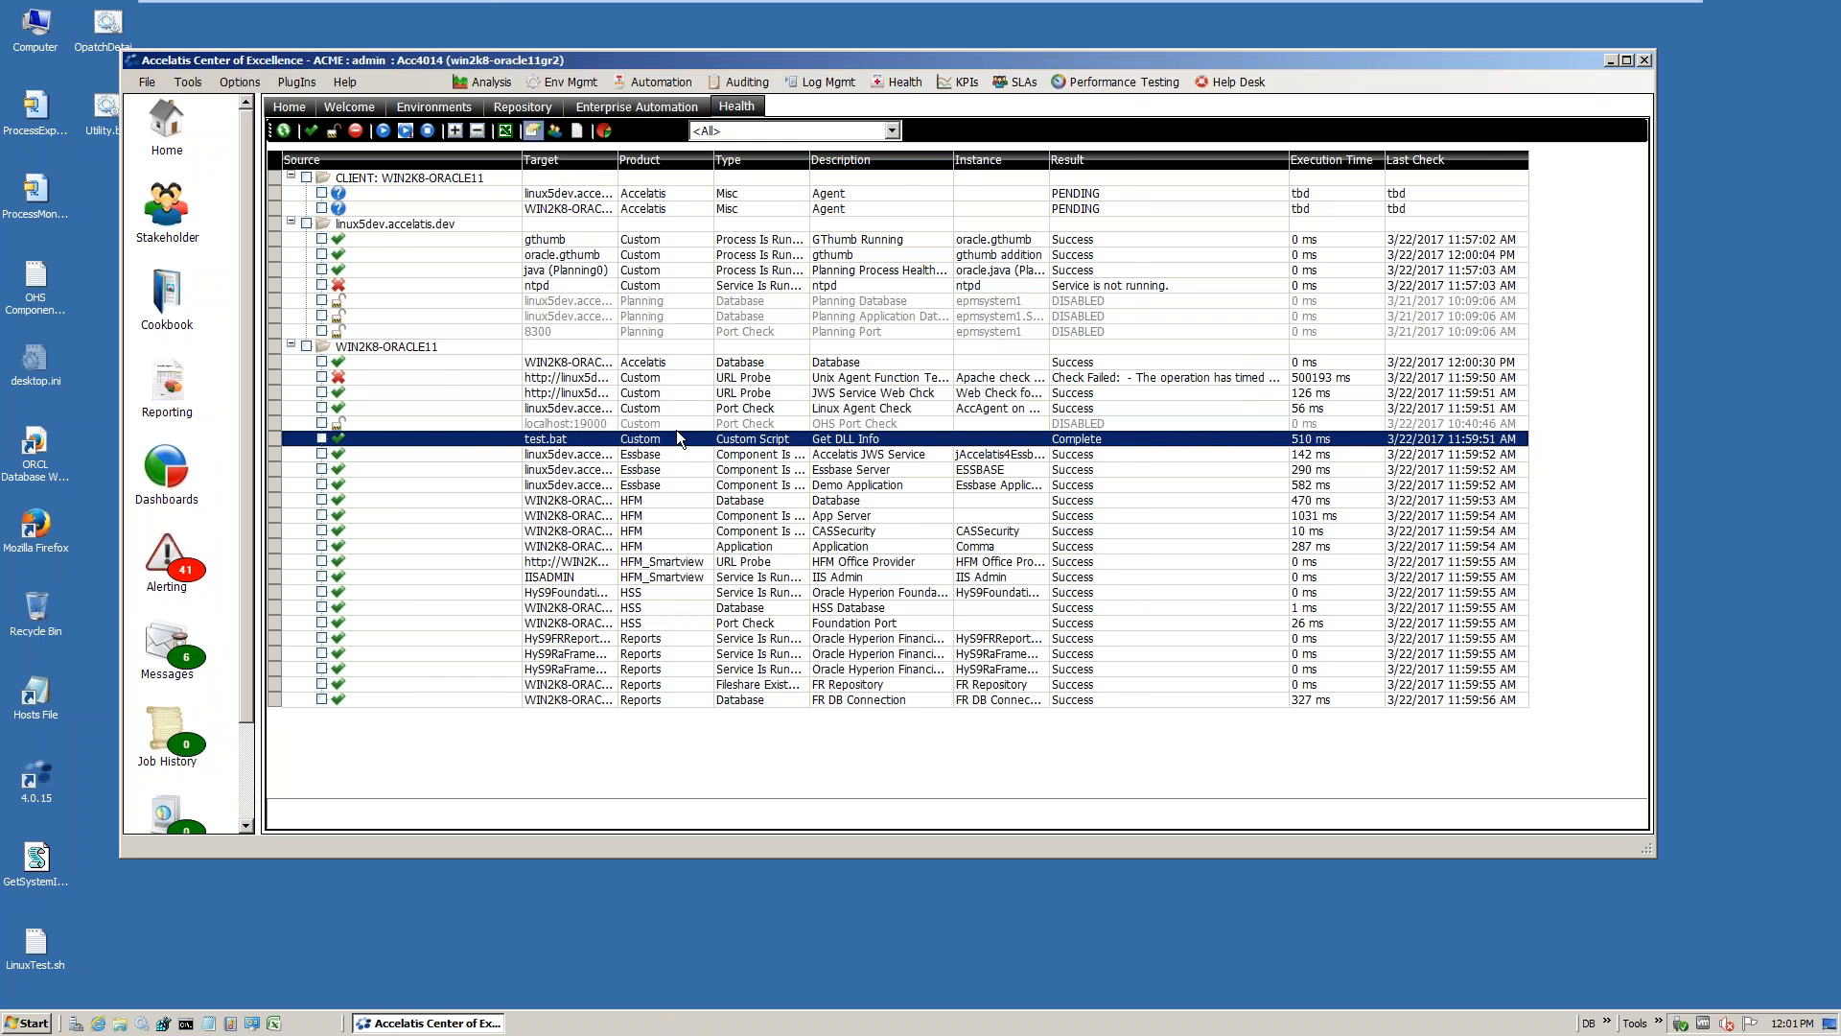
Reopen the Health Check Designer and view the variable assignments of the OHS Port Check's Zip File Flow trigger
double_click(606, 437)
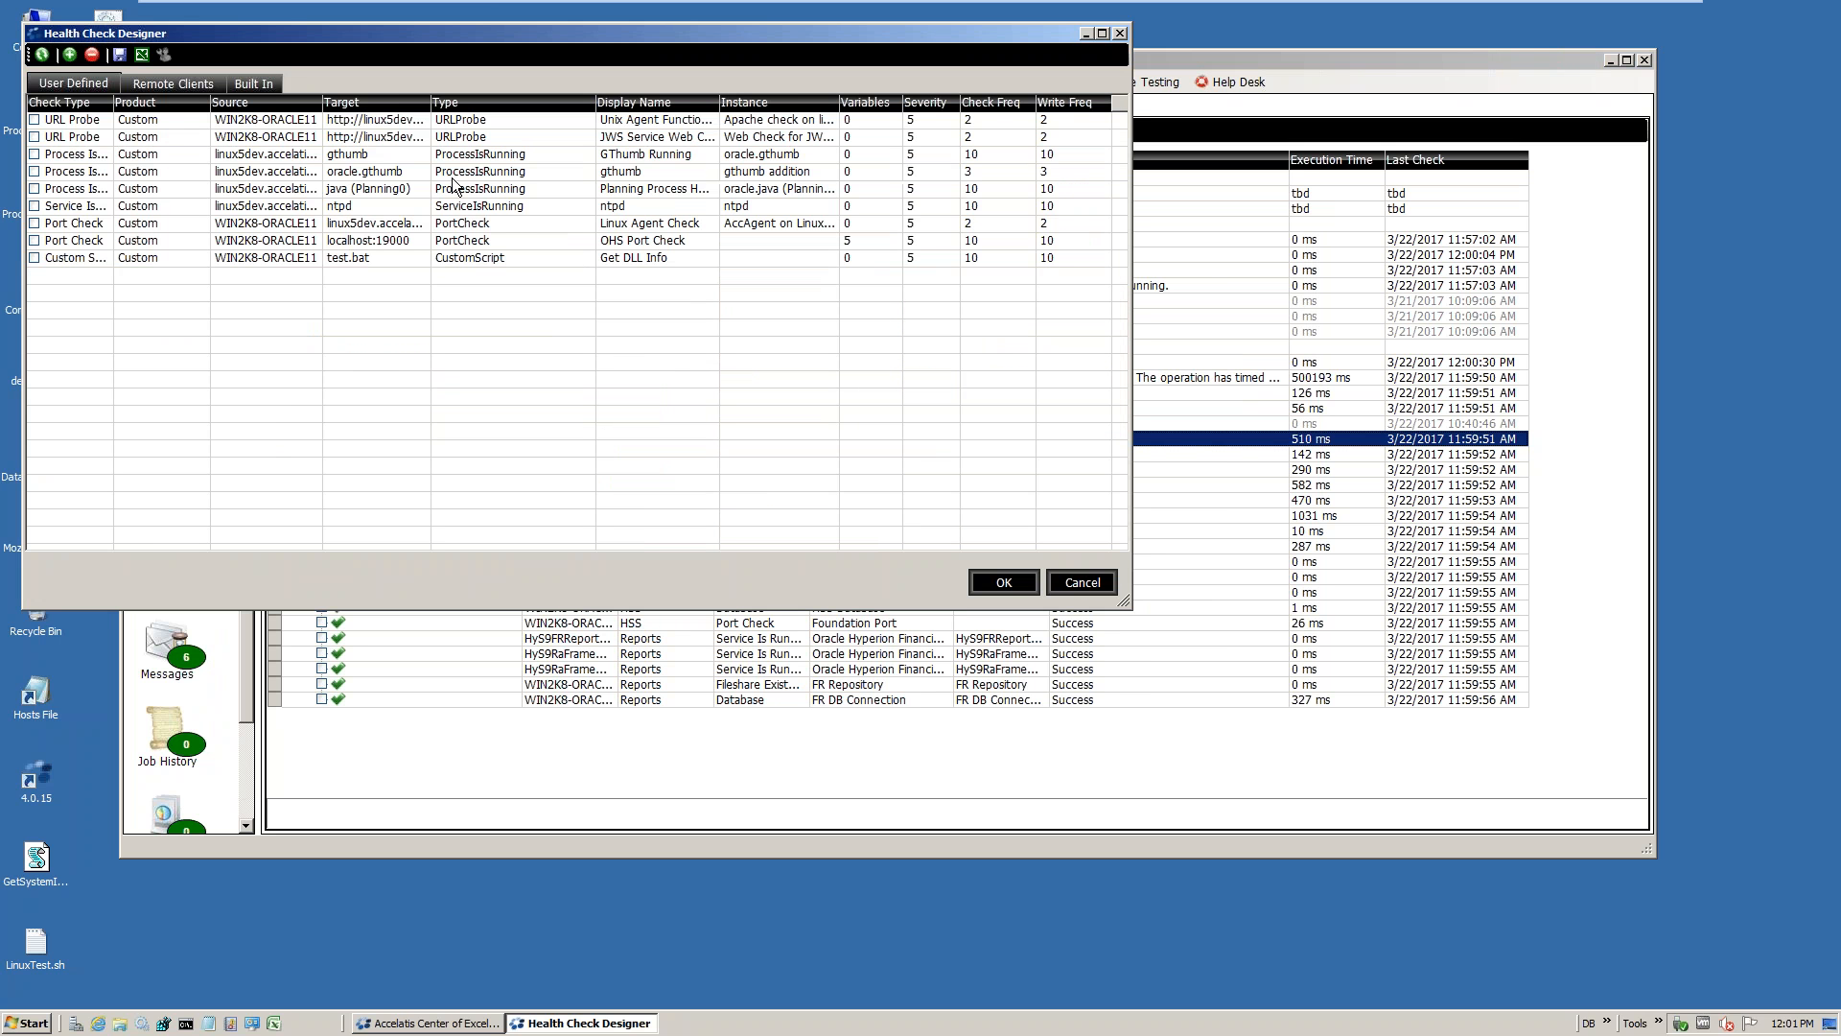
click(535, 235)
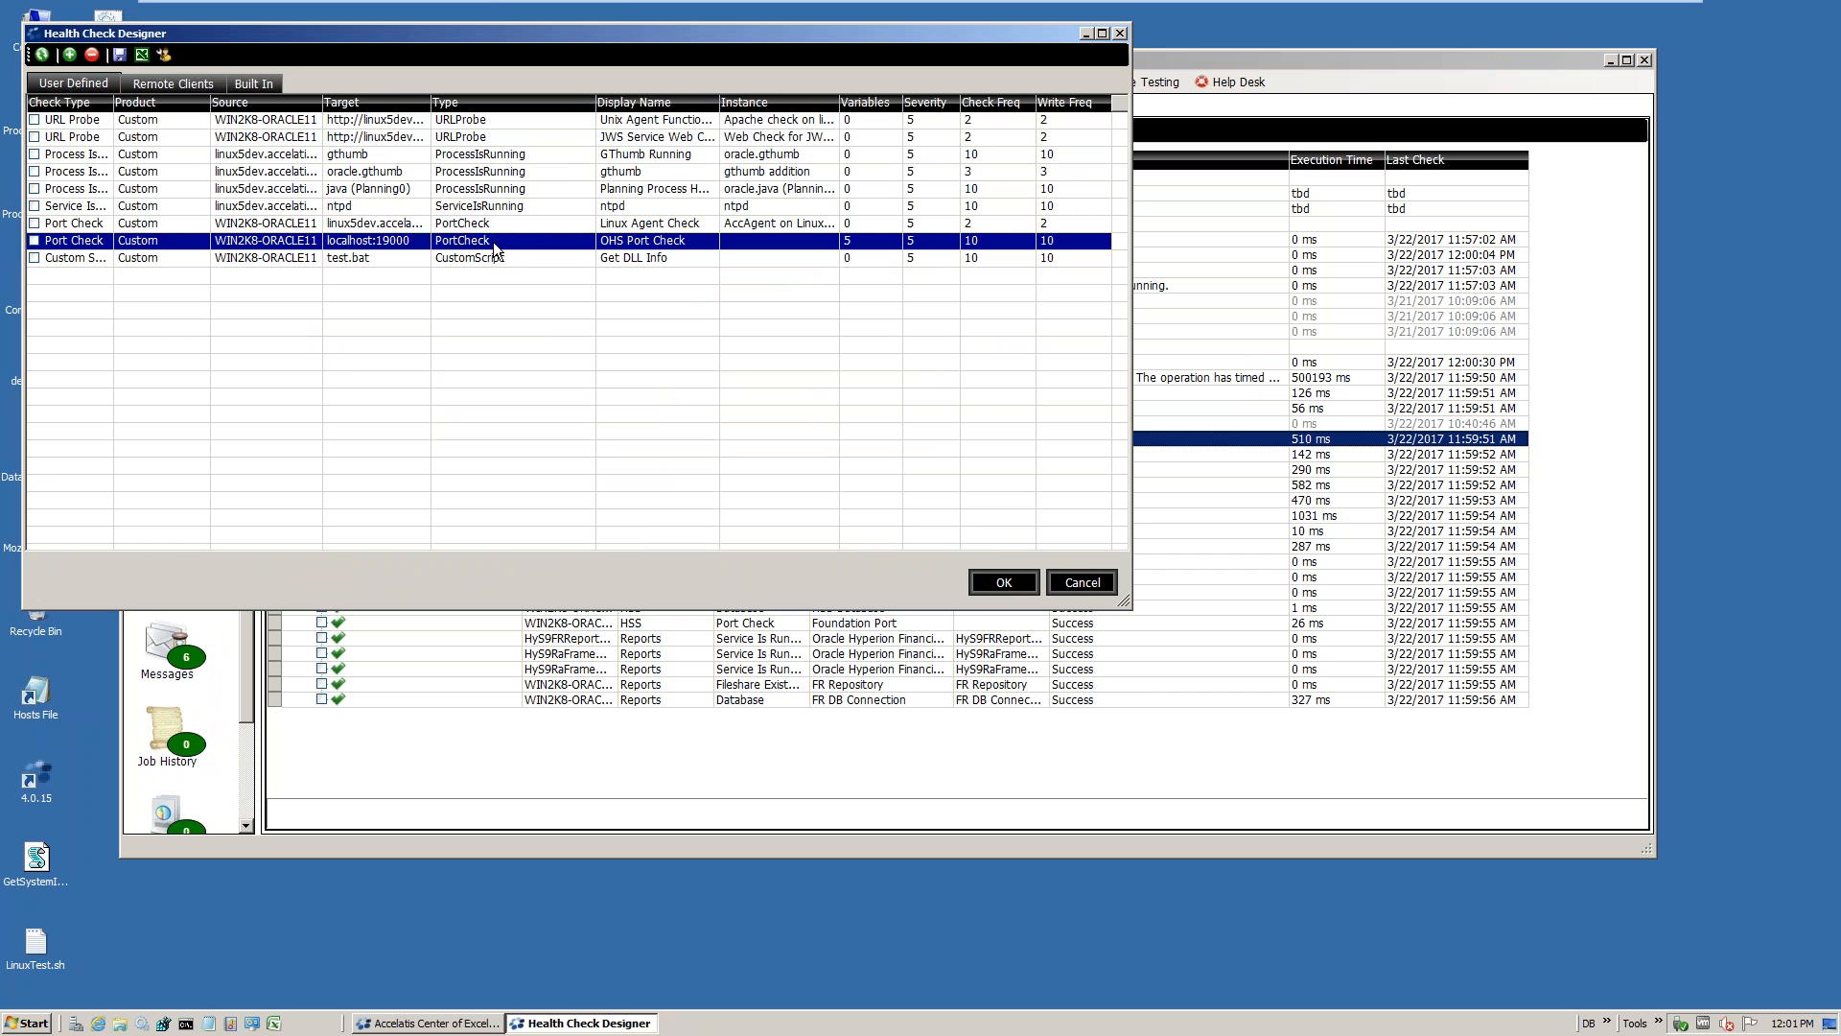
double_click(456, 241)
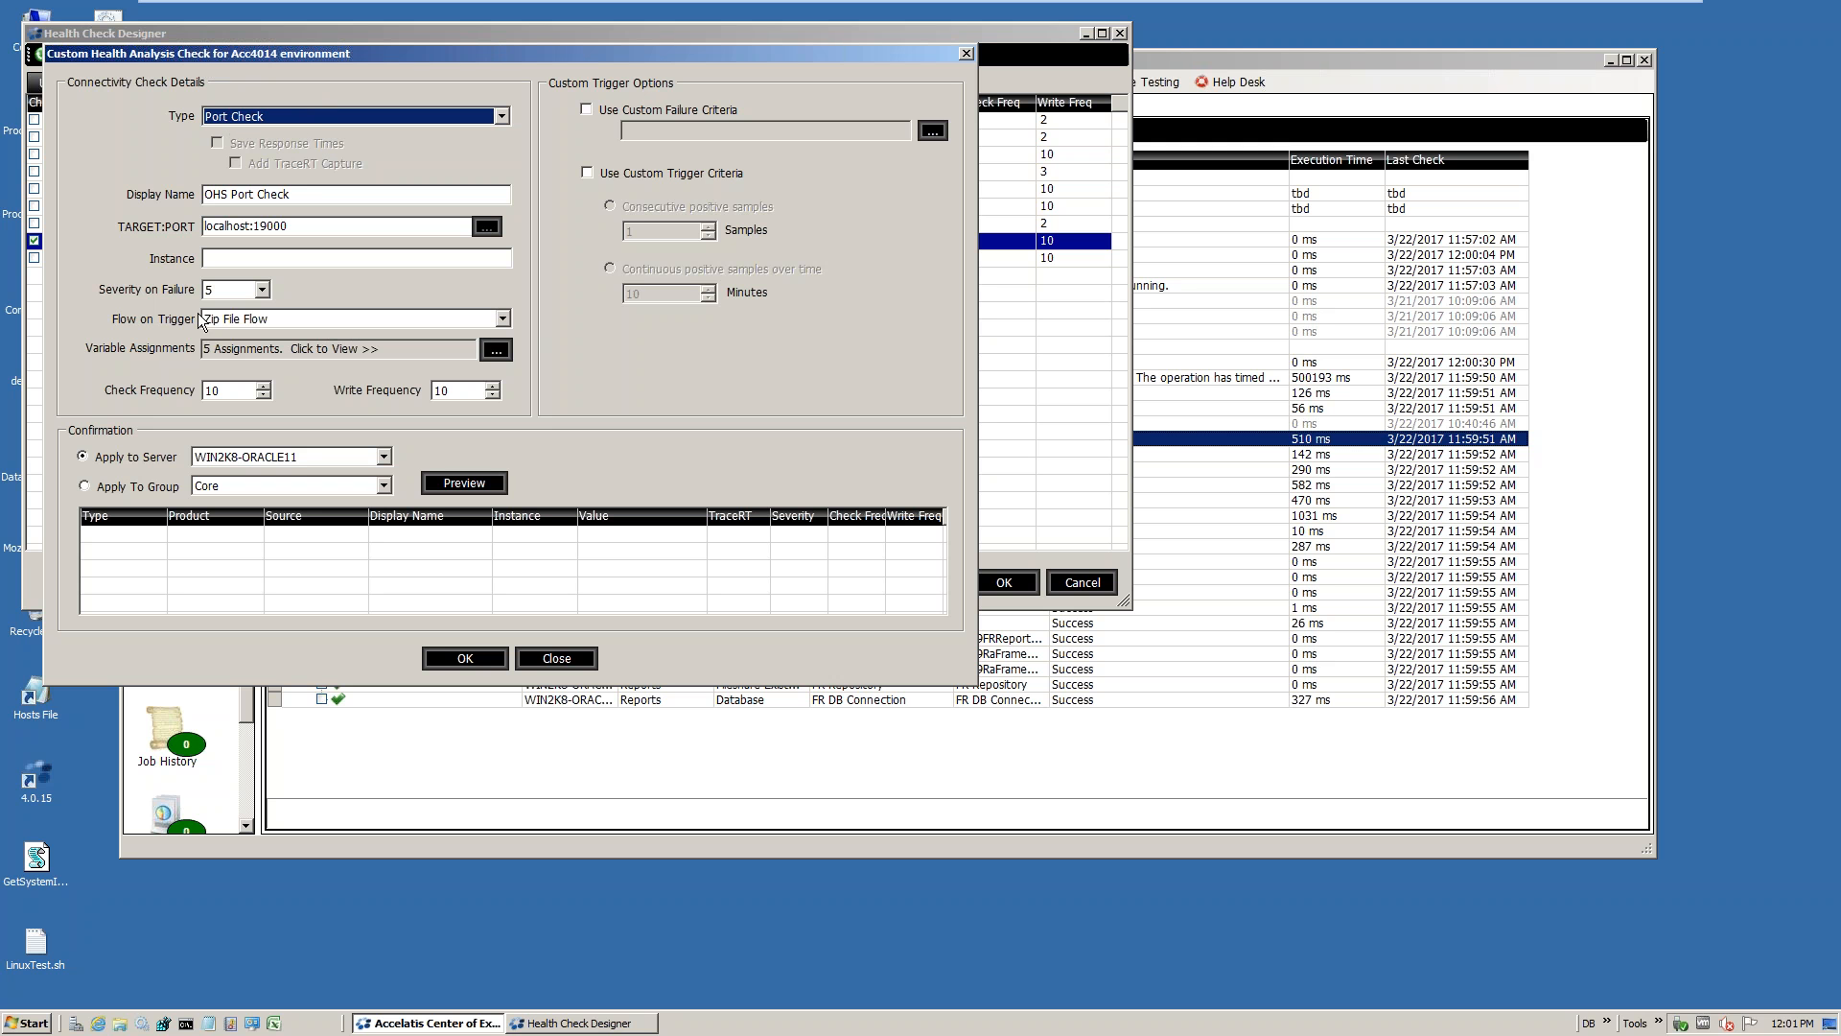
click(495, 351)
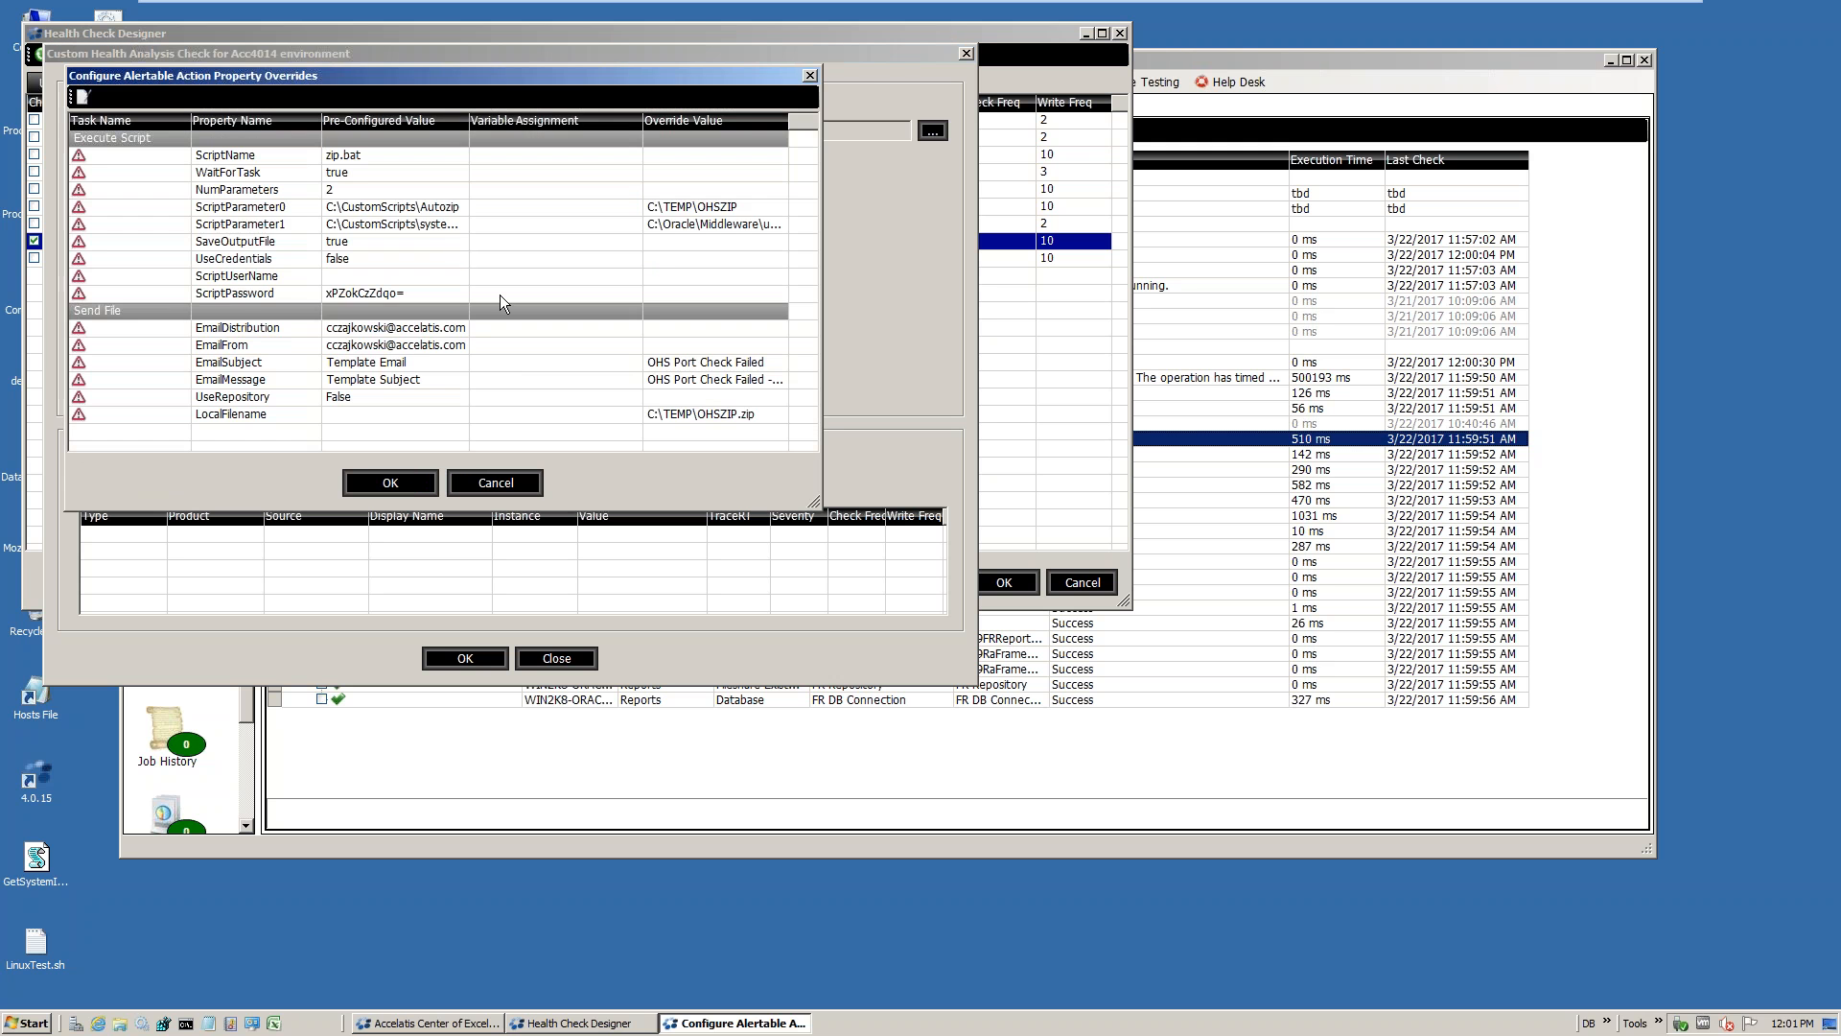
Enlarge the property overrides window, widen the Override Value column and examine the ScriptParameter0 and ScriptParameter1 overrides
drag(815, 501, 1232, 743)
drag(798, 79, 1205, 149)
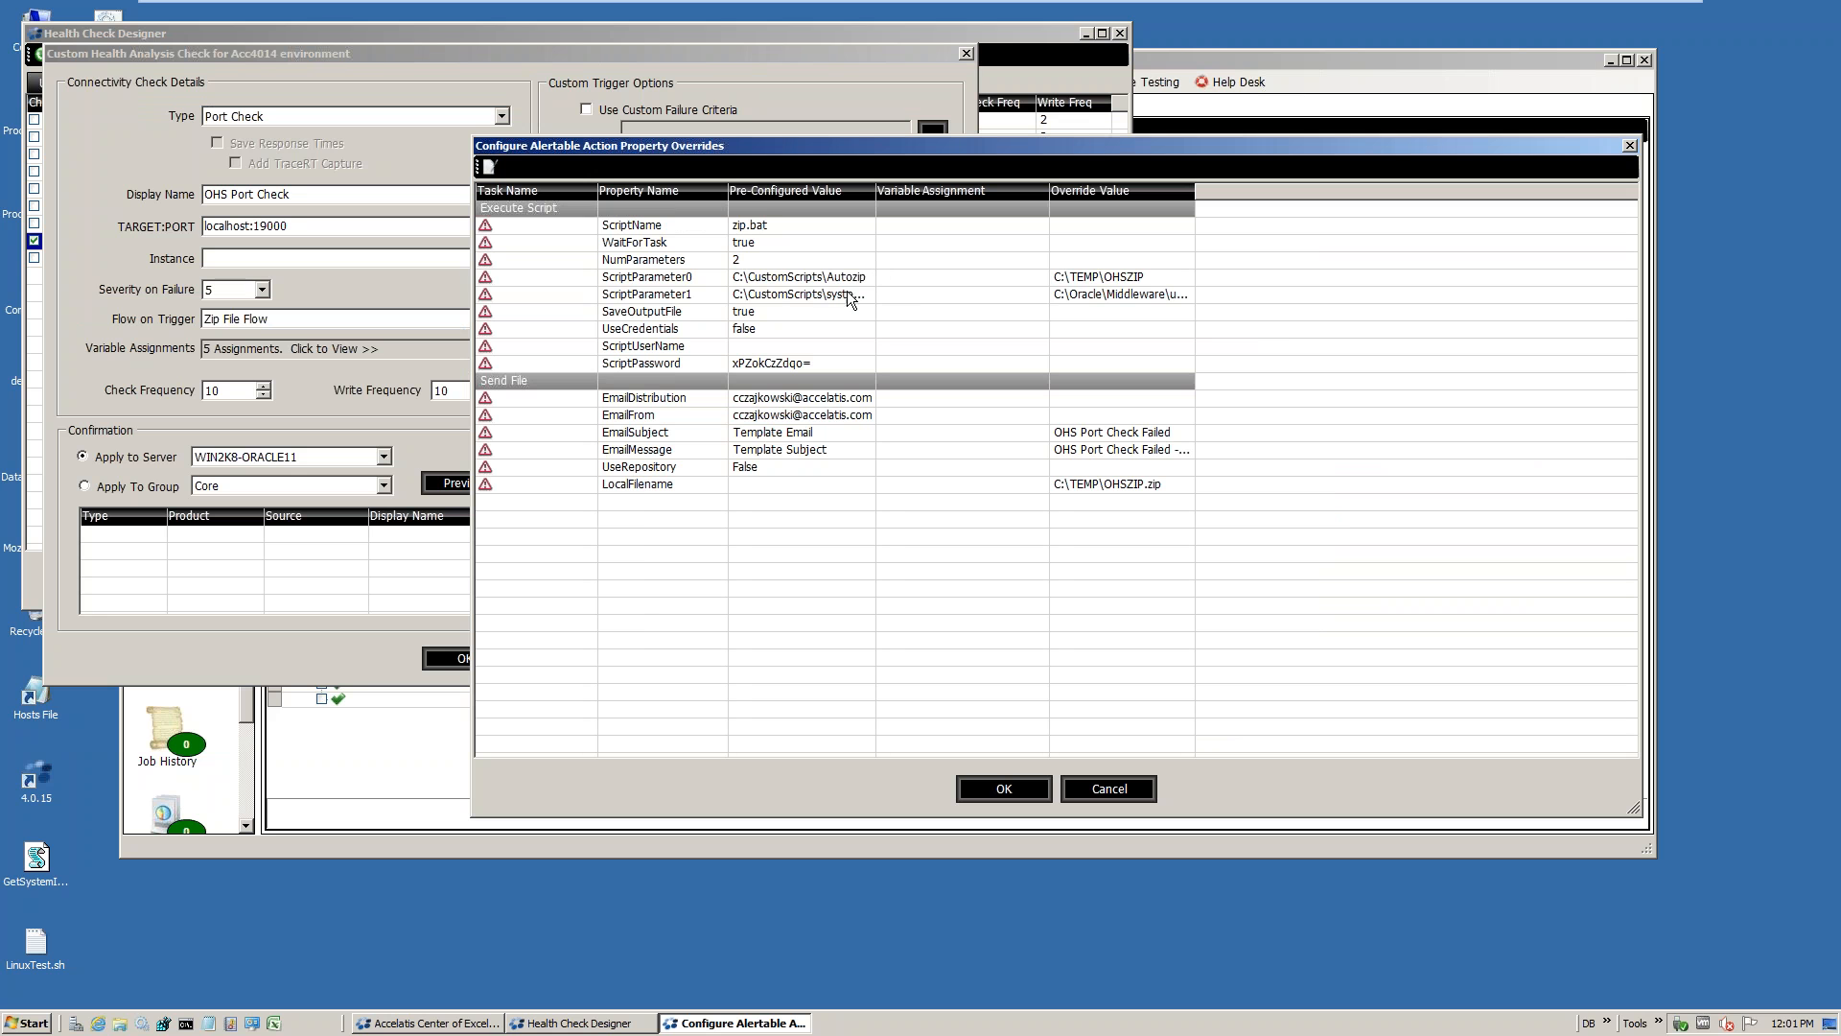
double_click(1193, 190)
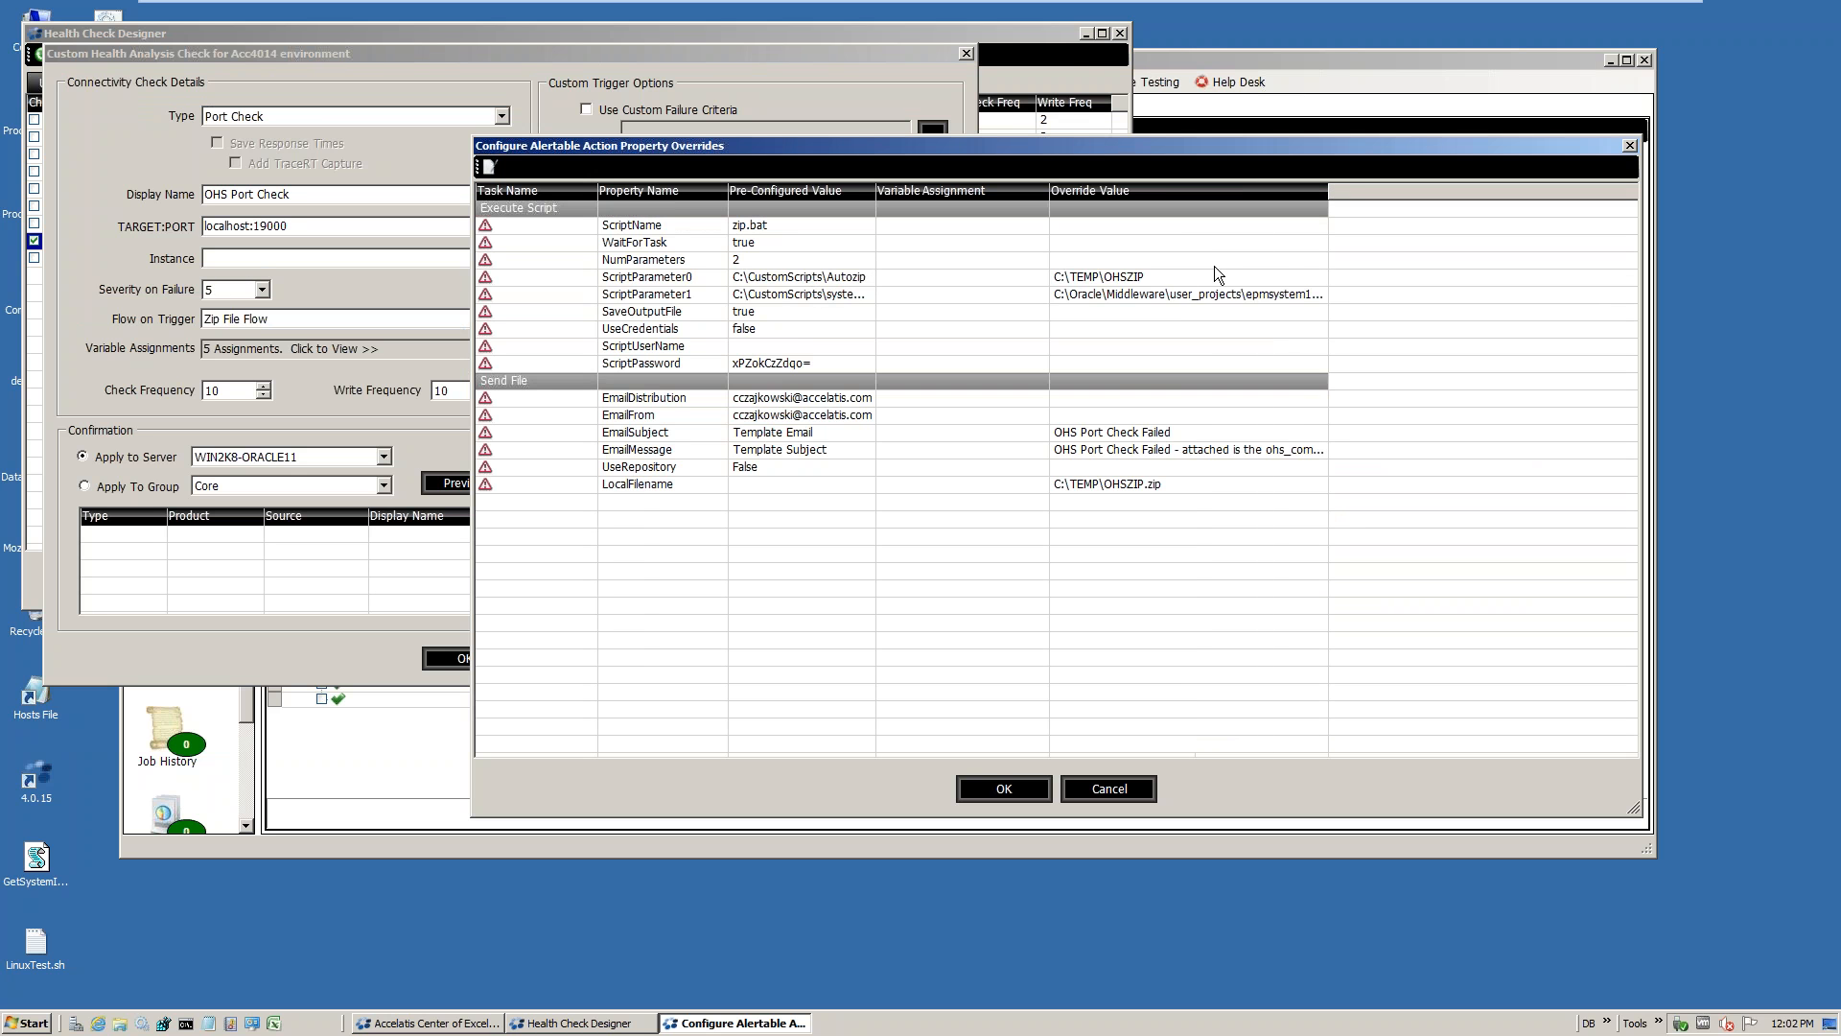
drag(1328, 194, 1576, 194)
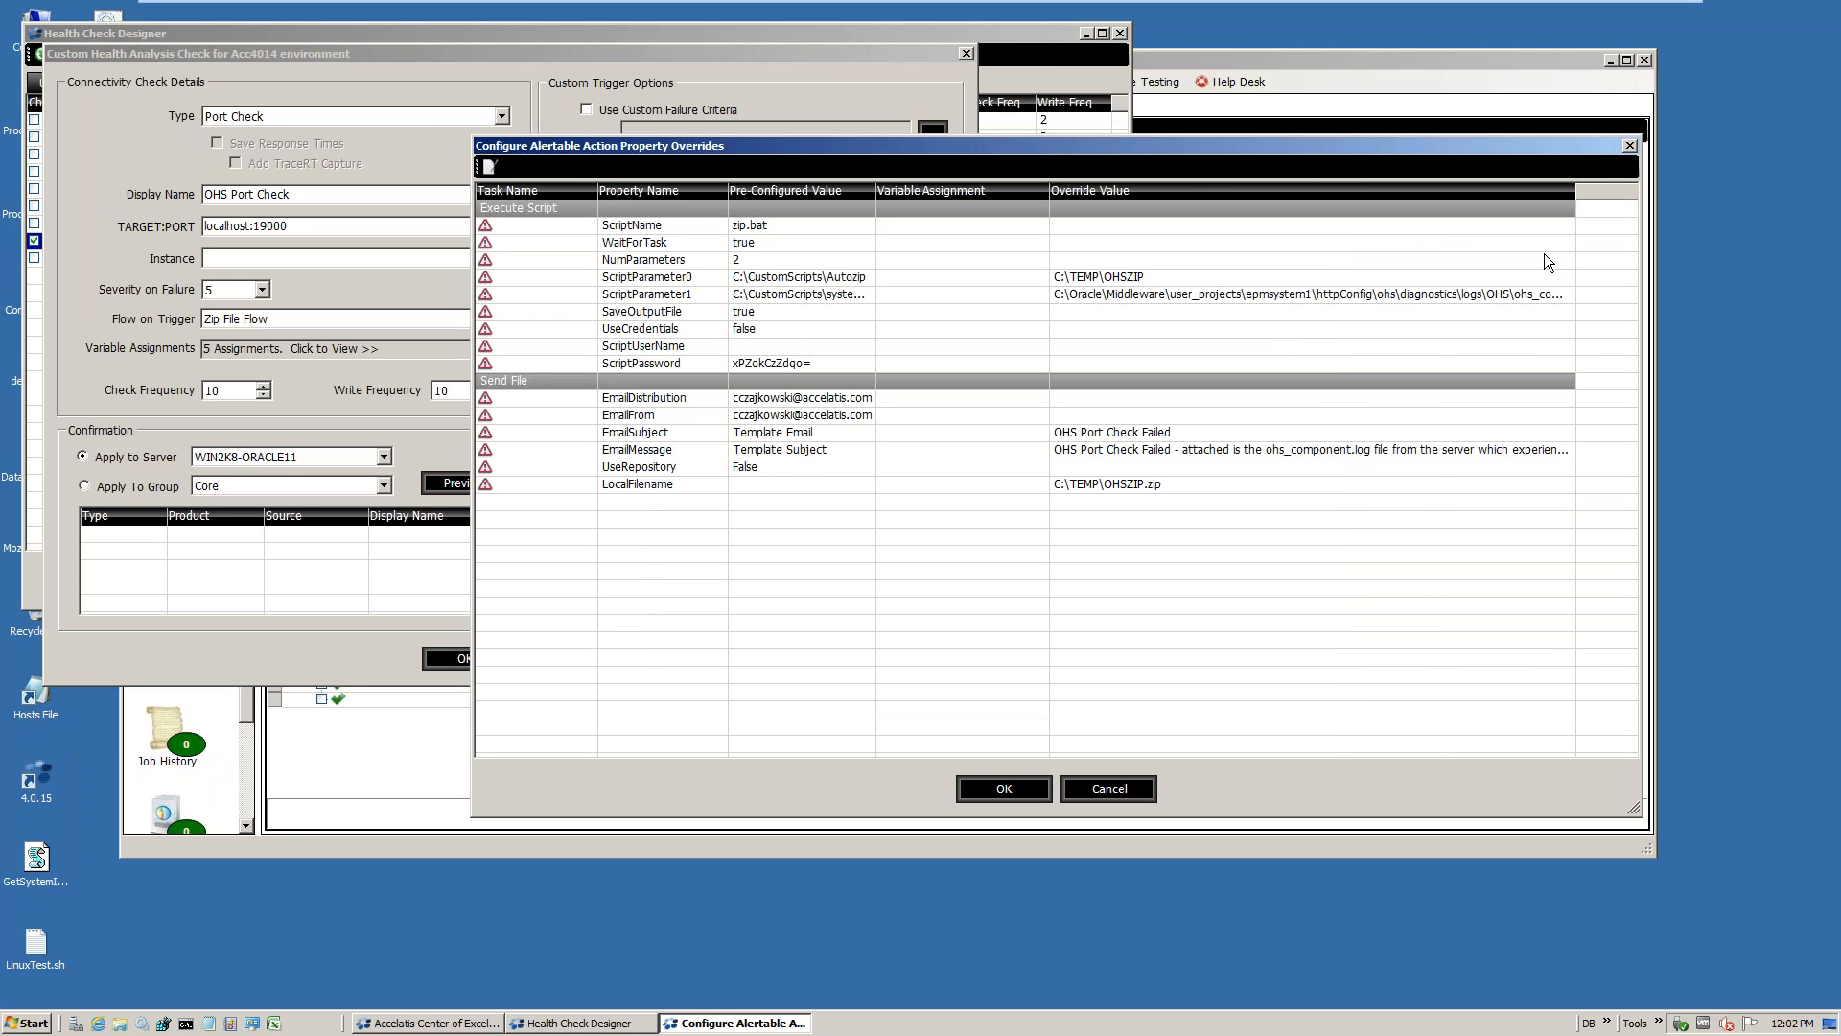
click(1123, 280)
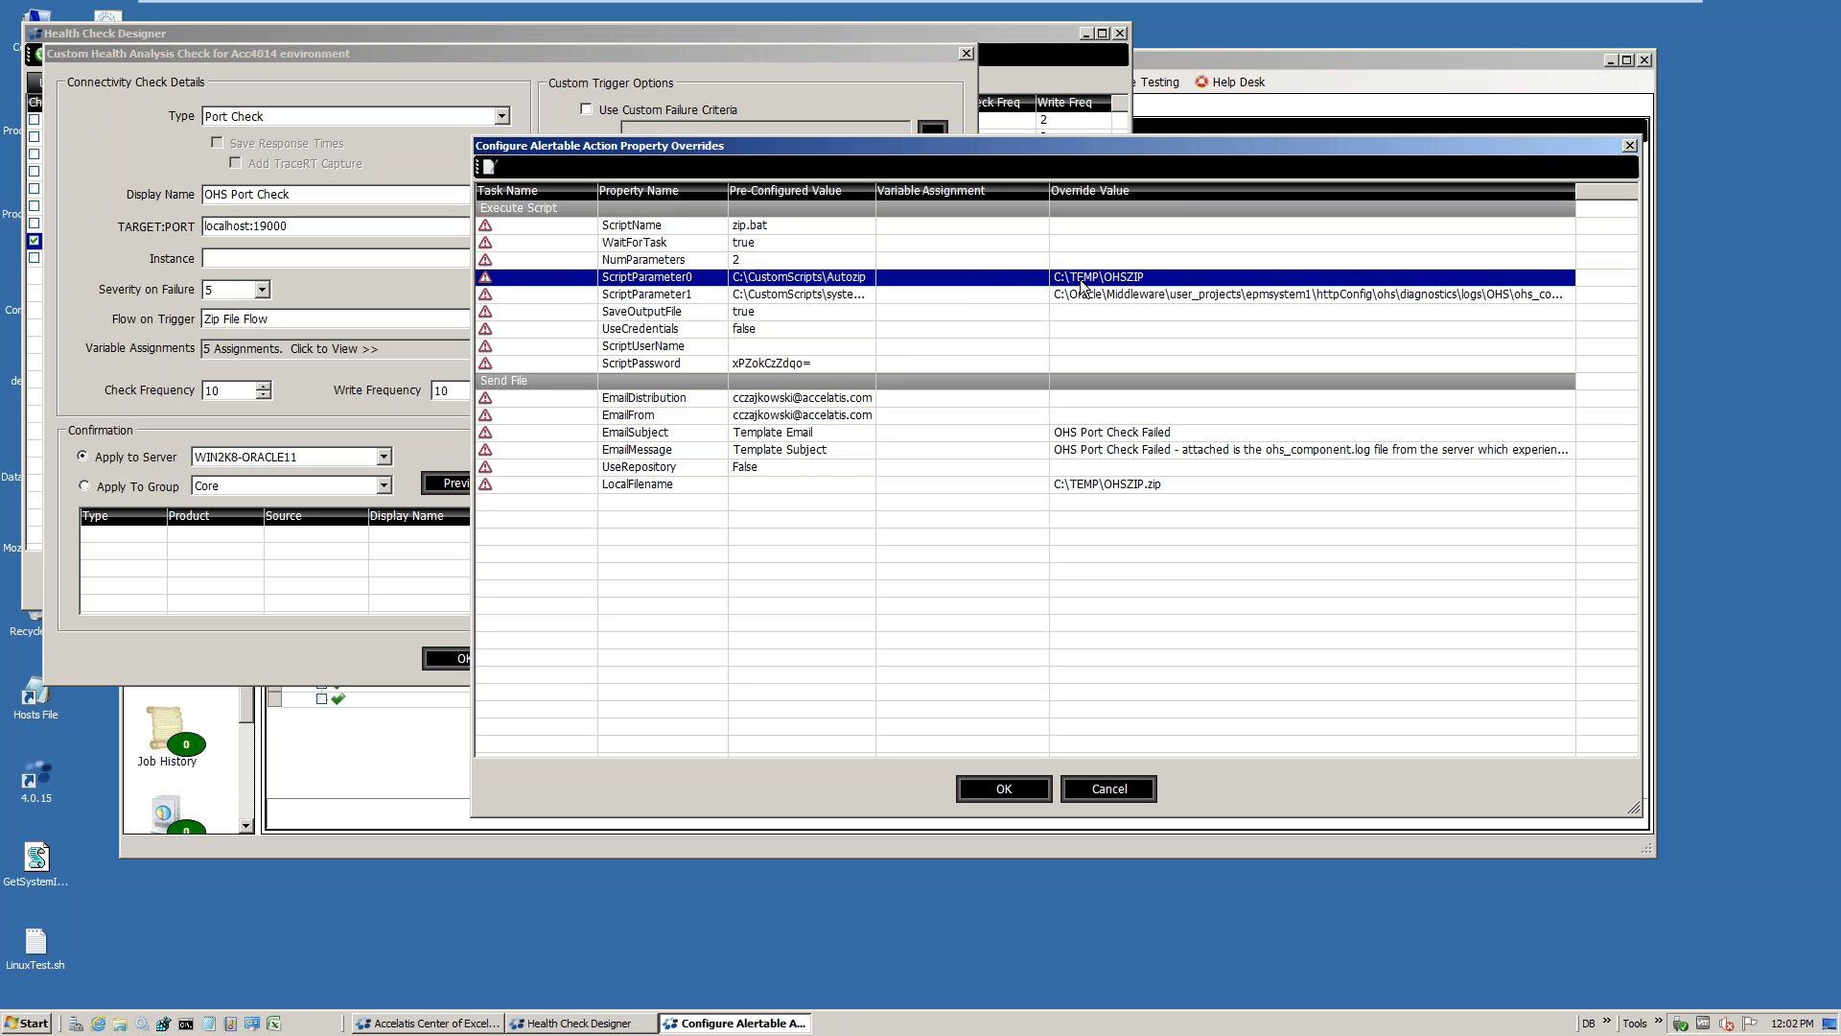
click(1279, 297)
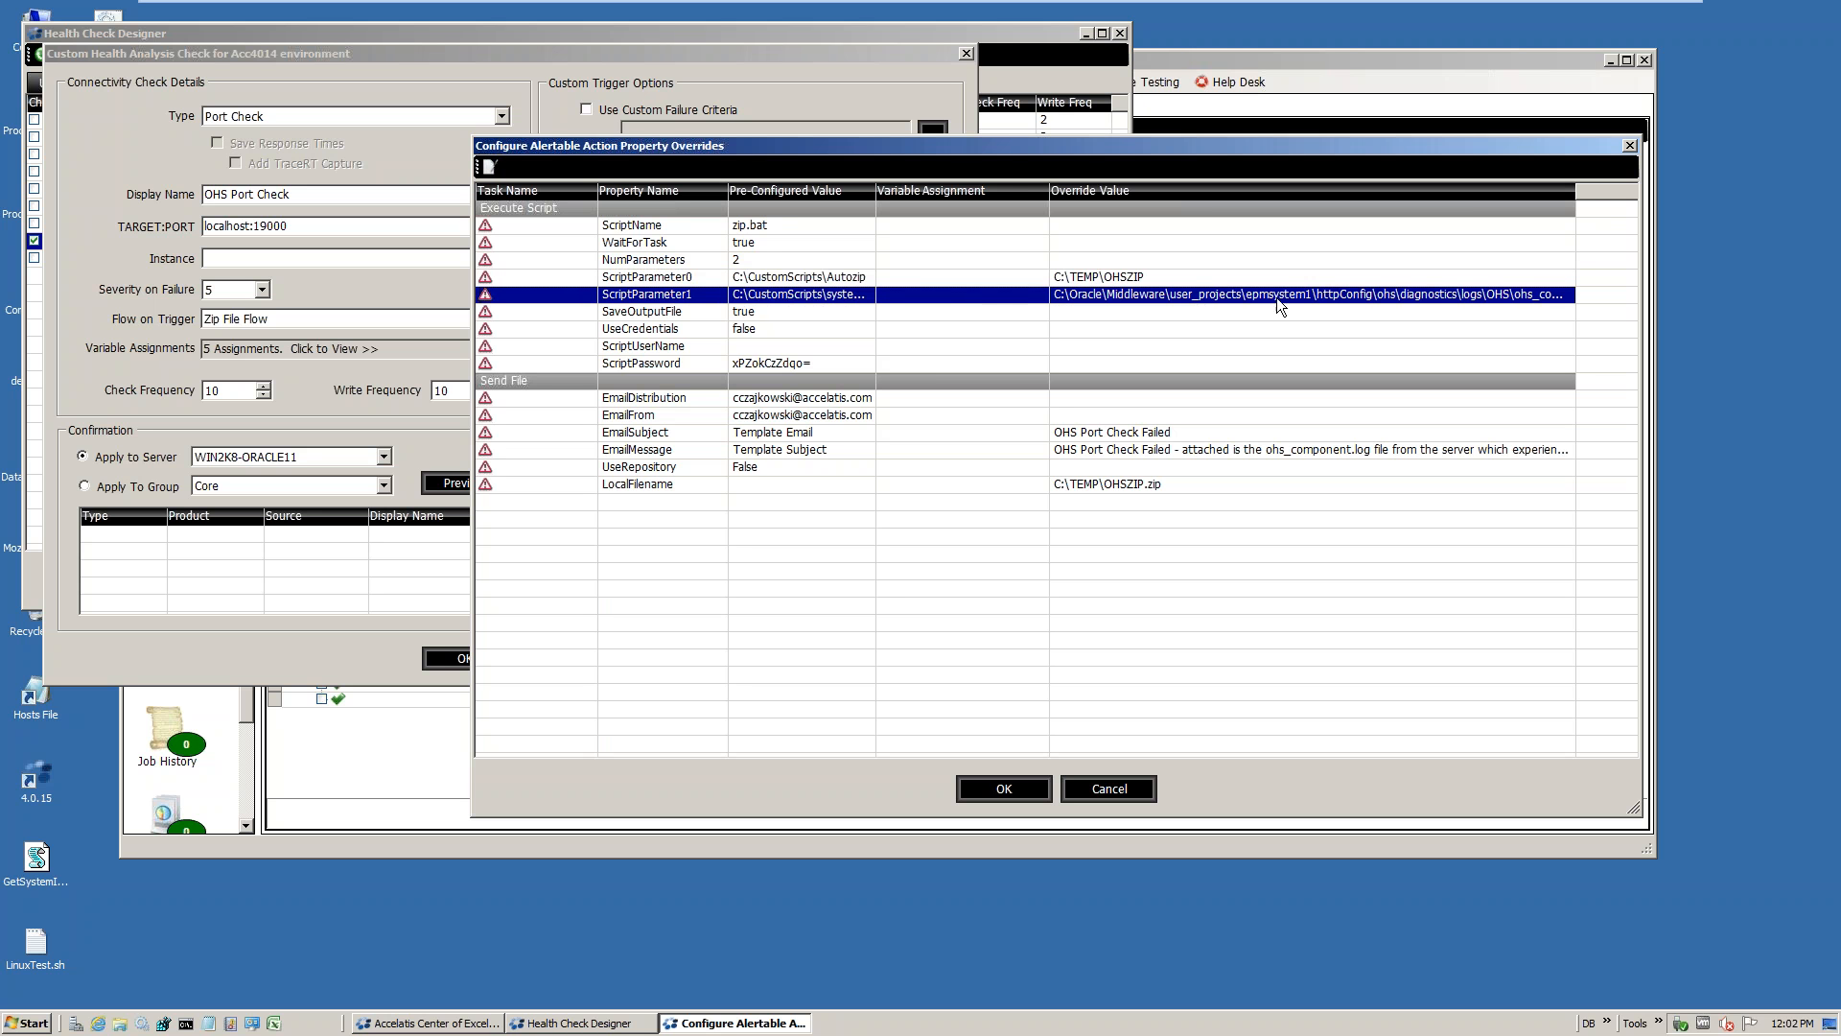
drag(1578, 192, 1679, 194)
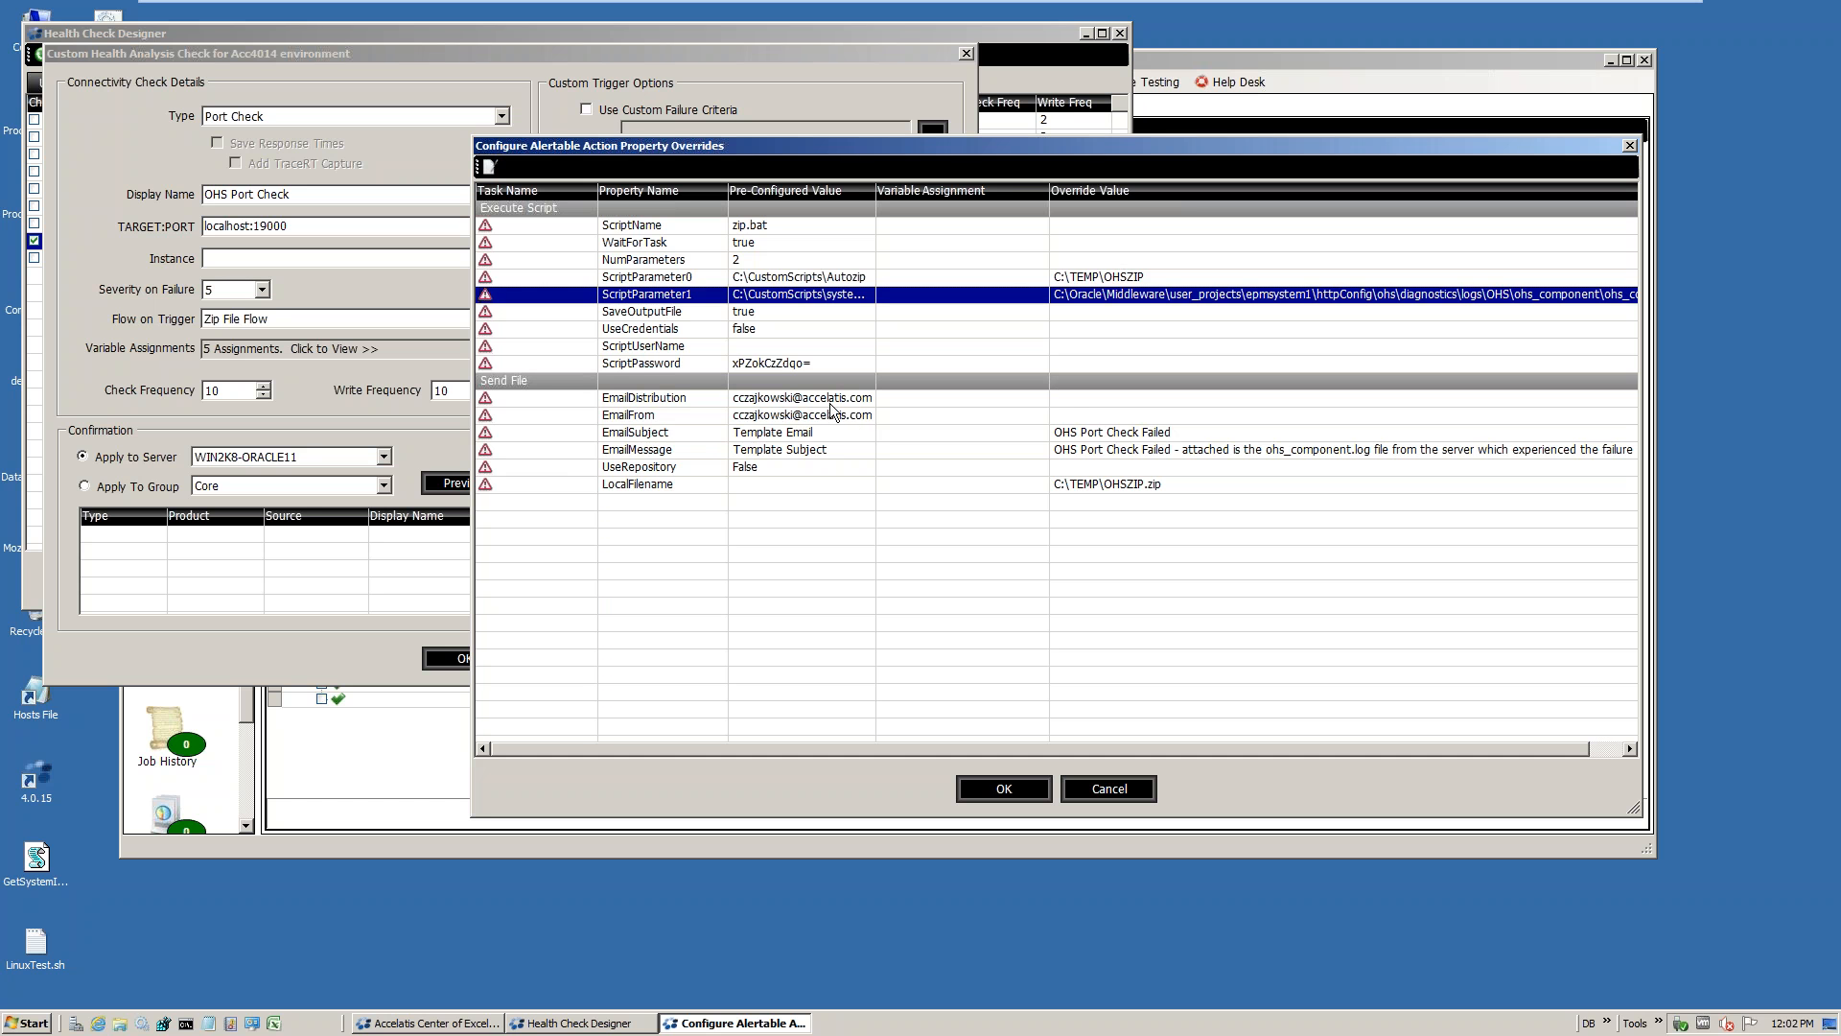
Examine the Send File overrides for EmailSubject, EmailMessage and LocalFilename, then close all health check dialogs without changes
click(808, 432)
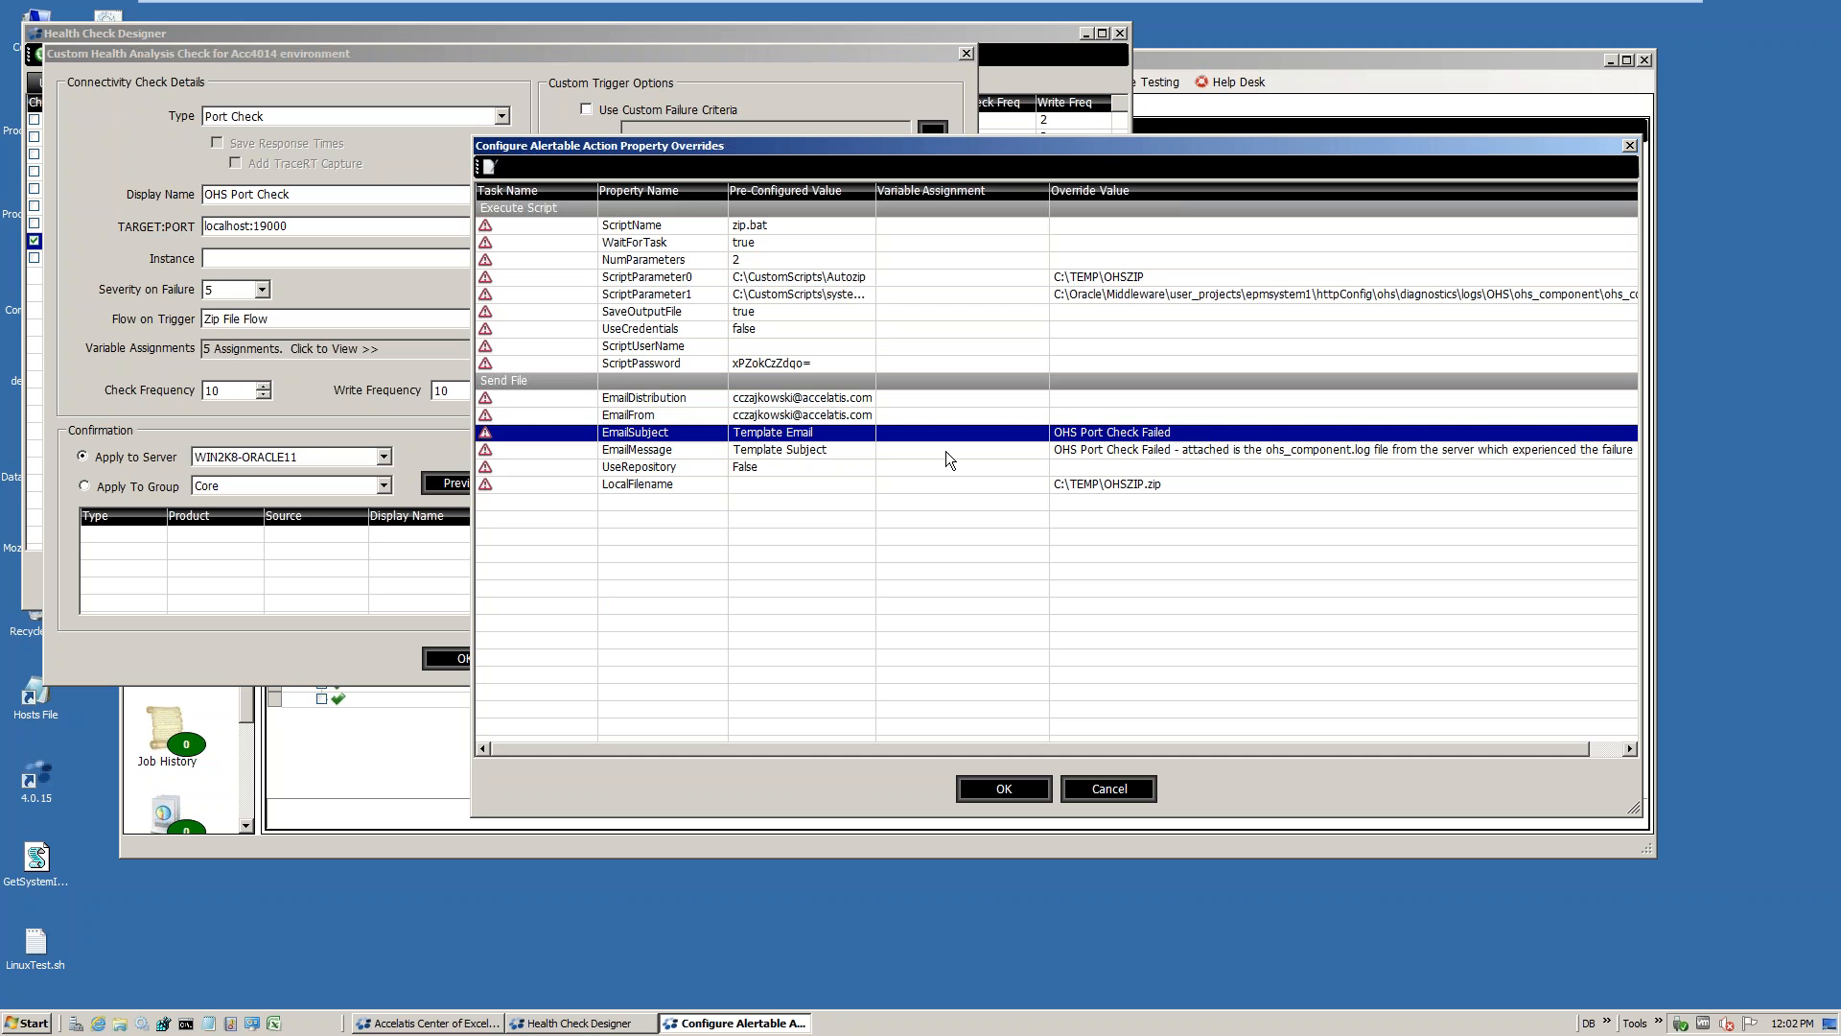
click(1113, 451)
click(1153, 485)
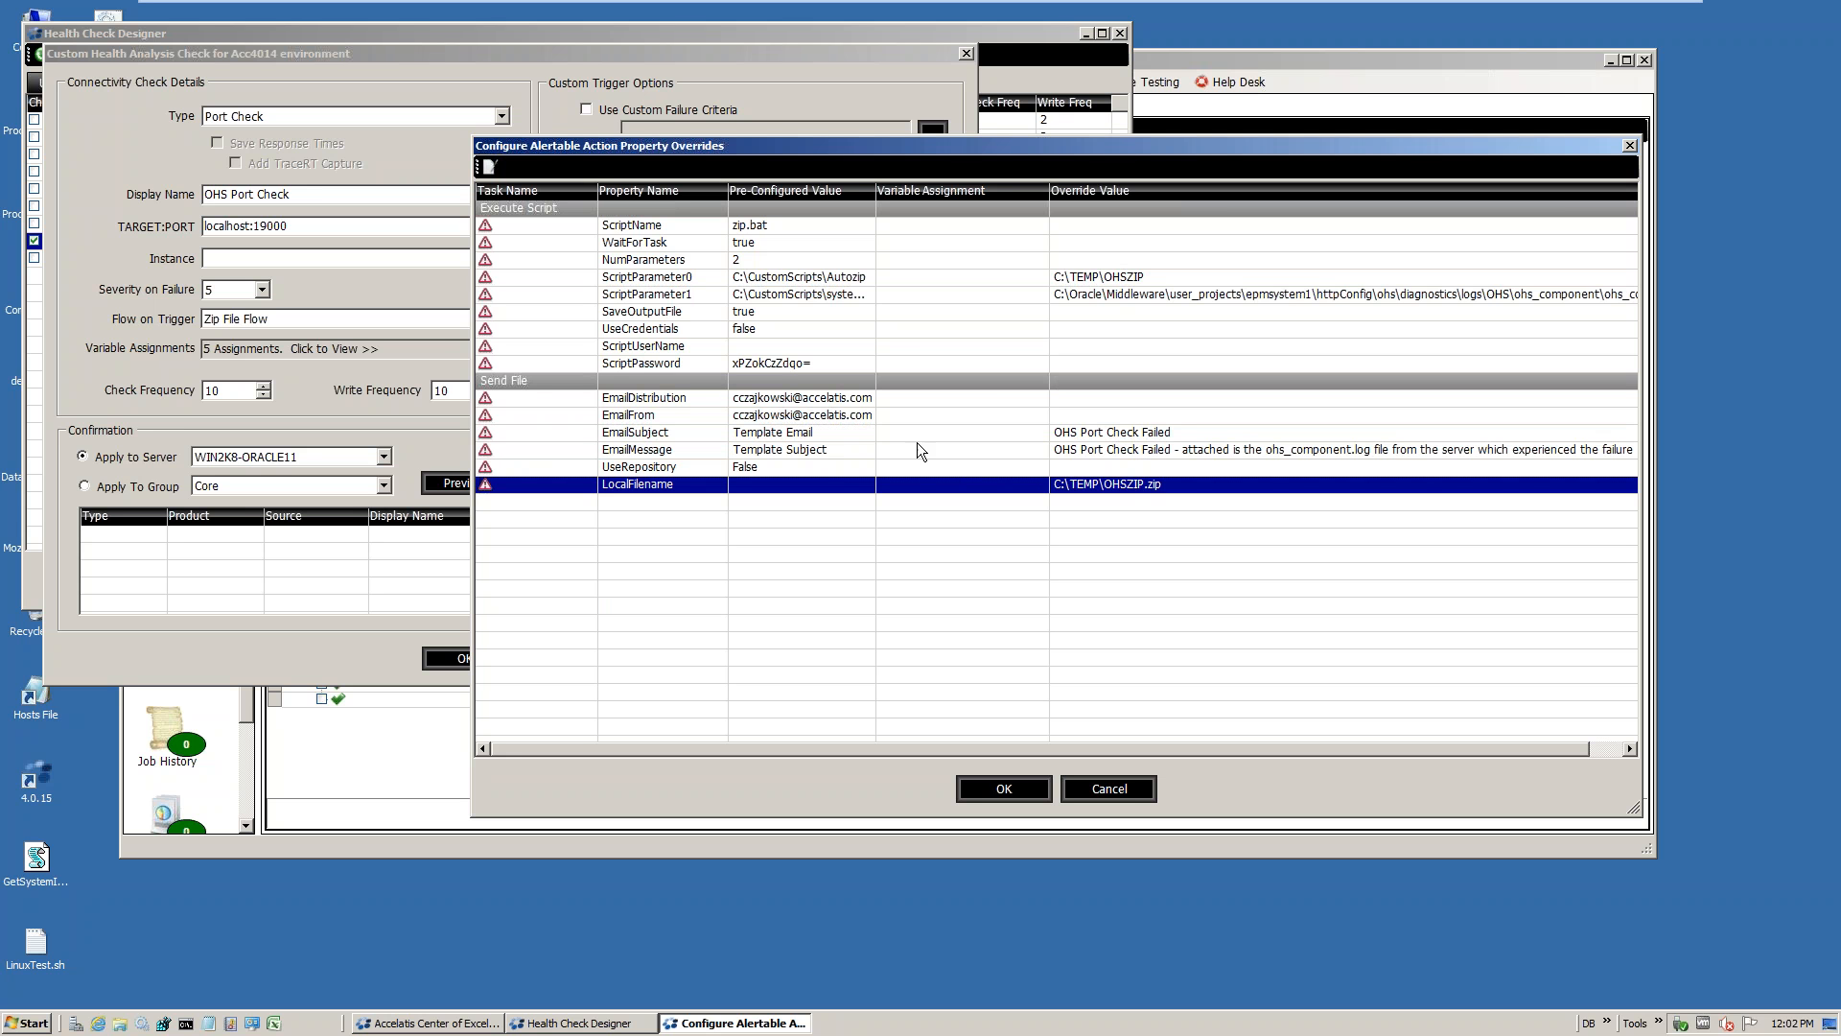
click(1110, 788)
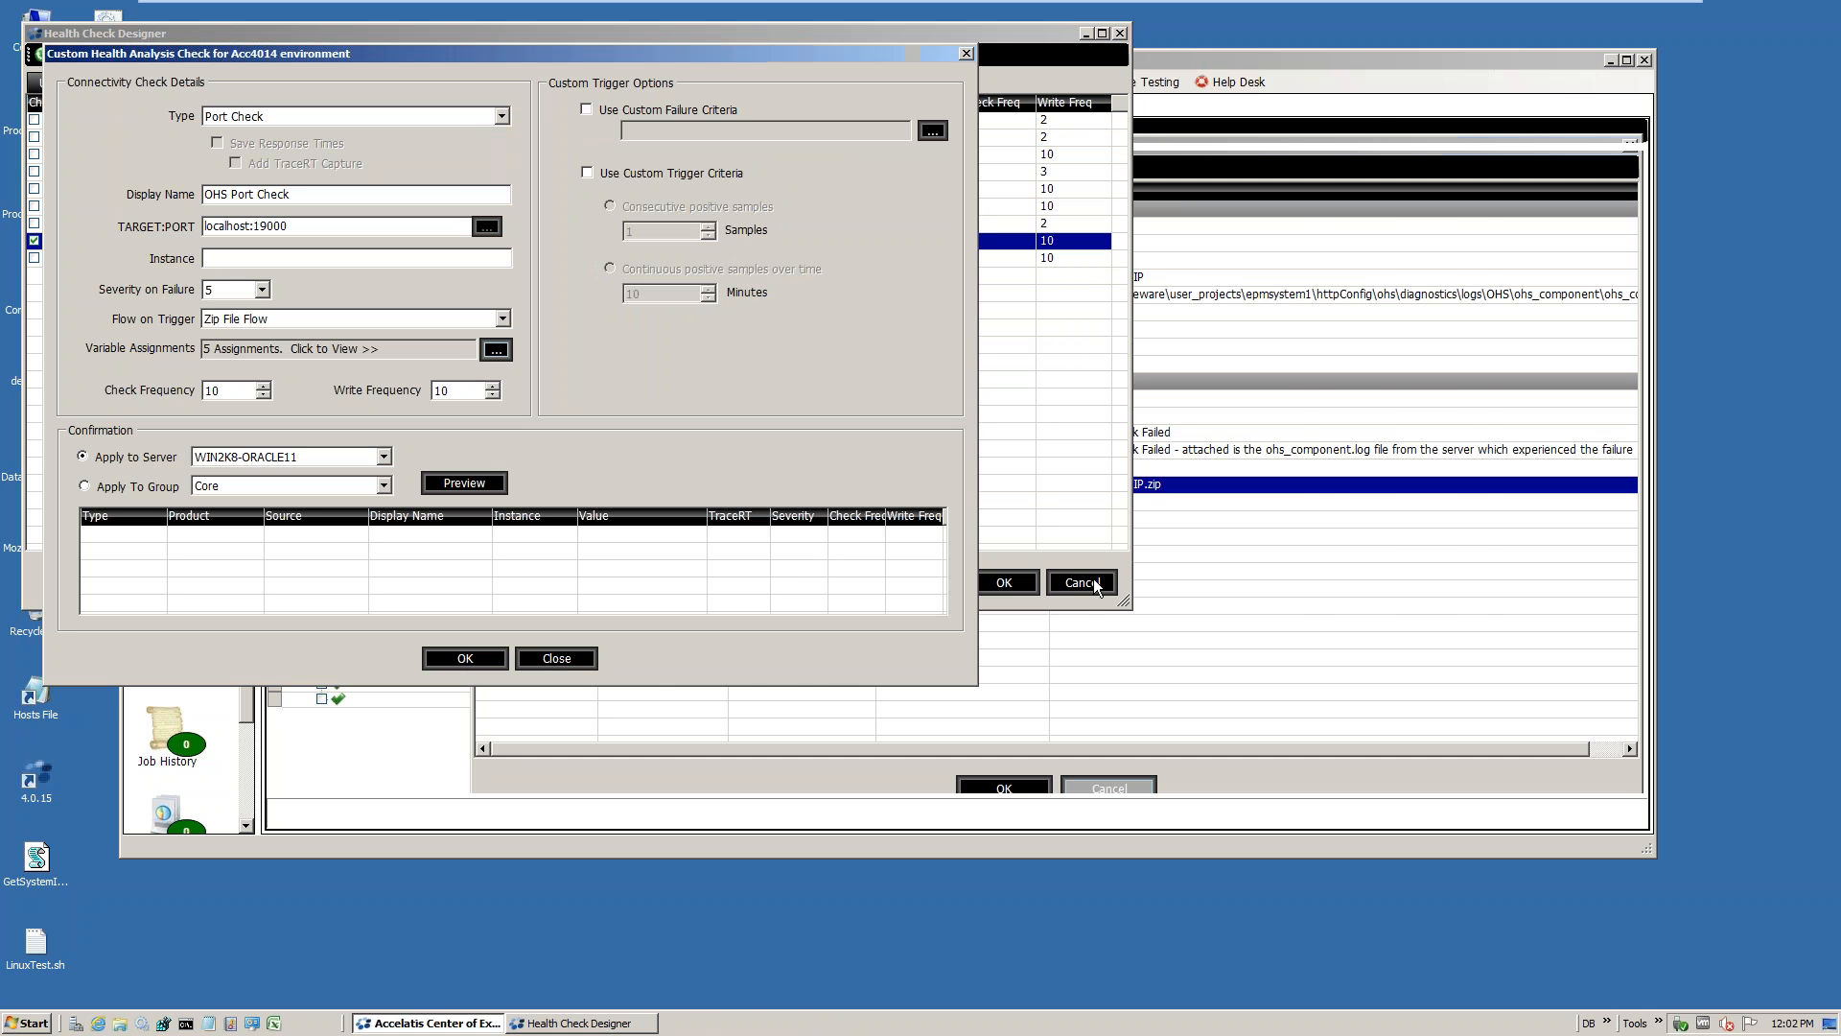
click(573, 662)
click(1082, 583)
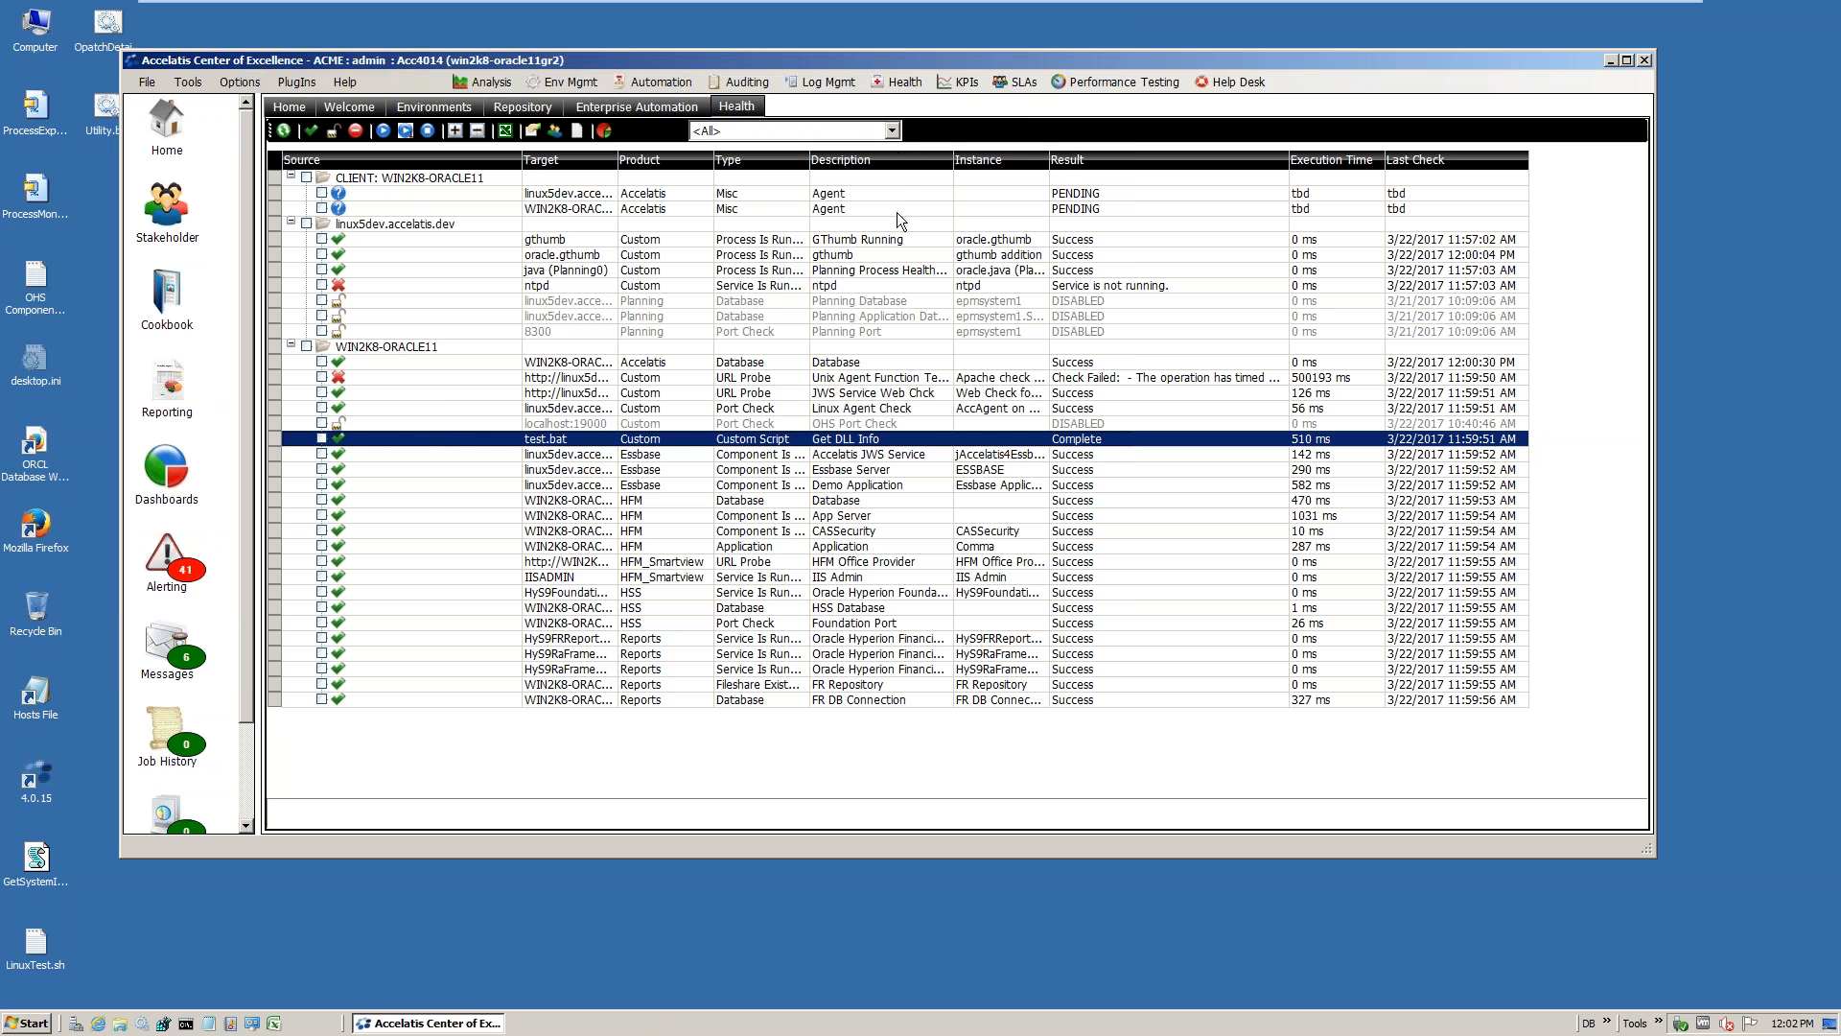
Minimize the virtual machine window and advance the slideshow to the Next Session slide
mouse_move(1122, 7)
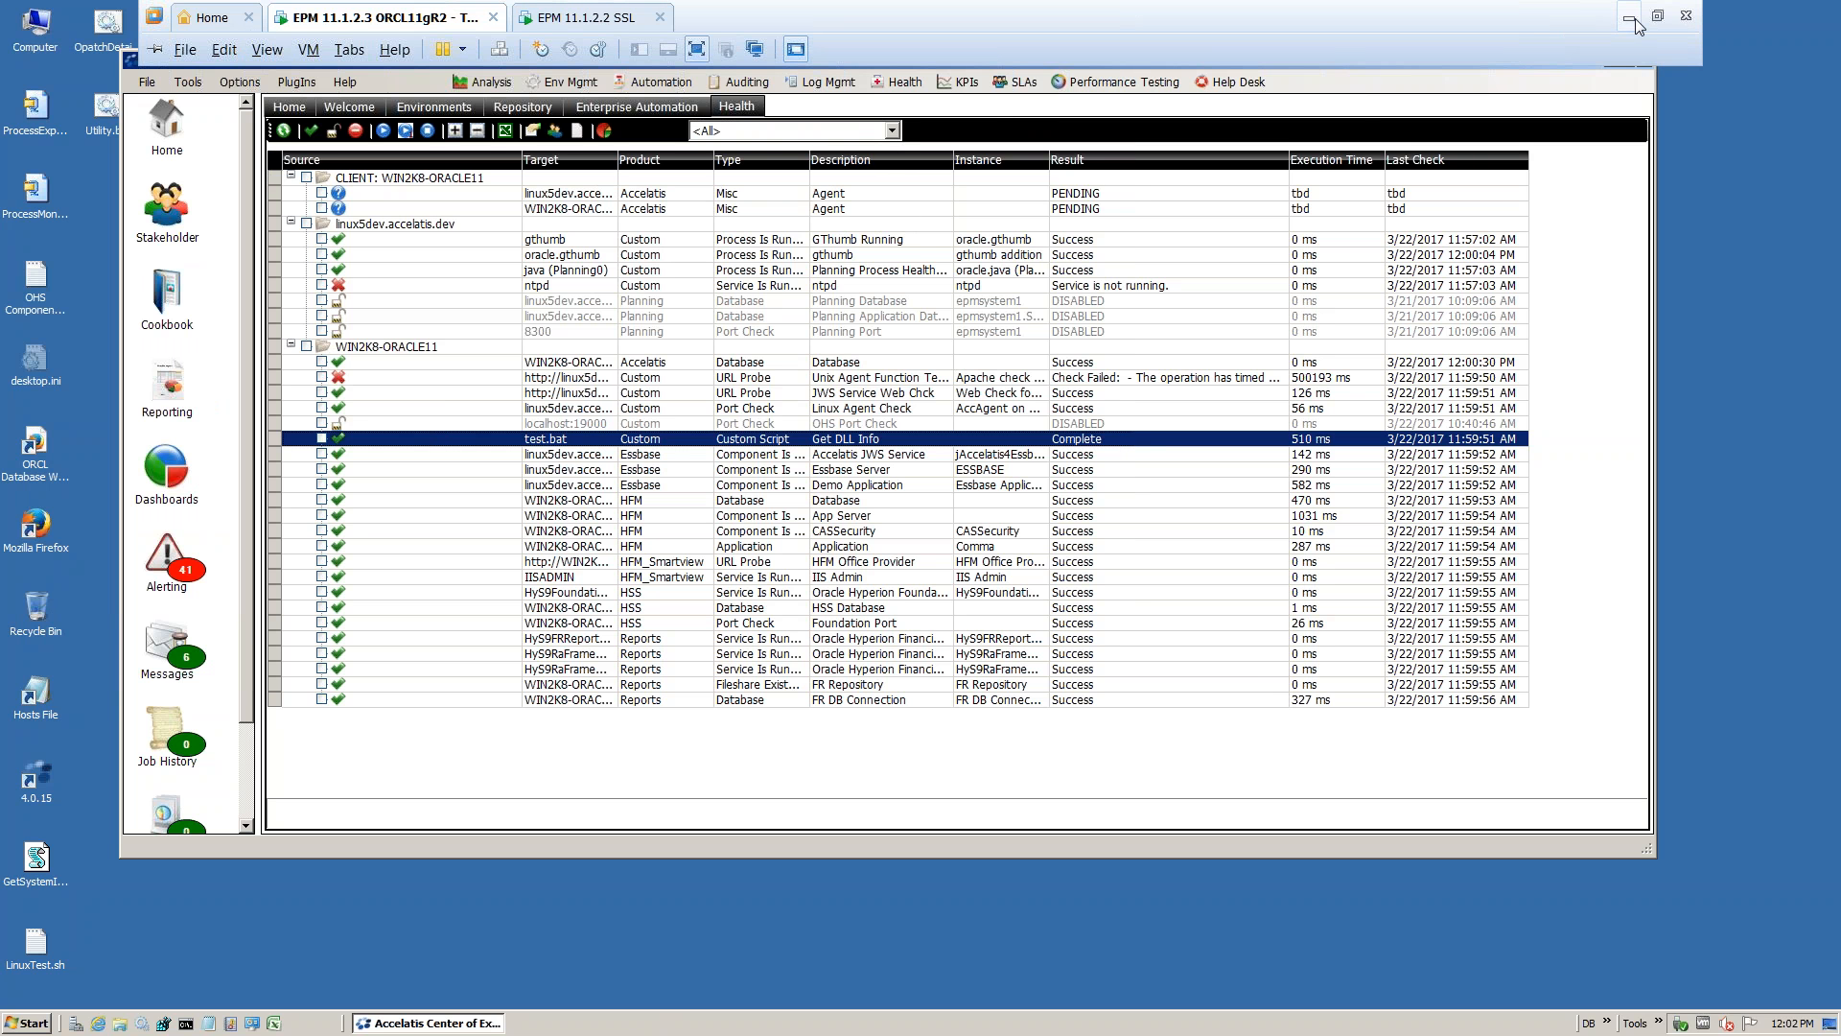
click(1630, 19)
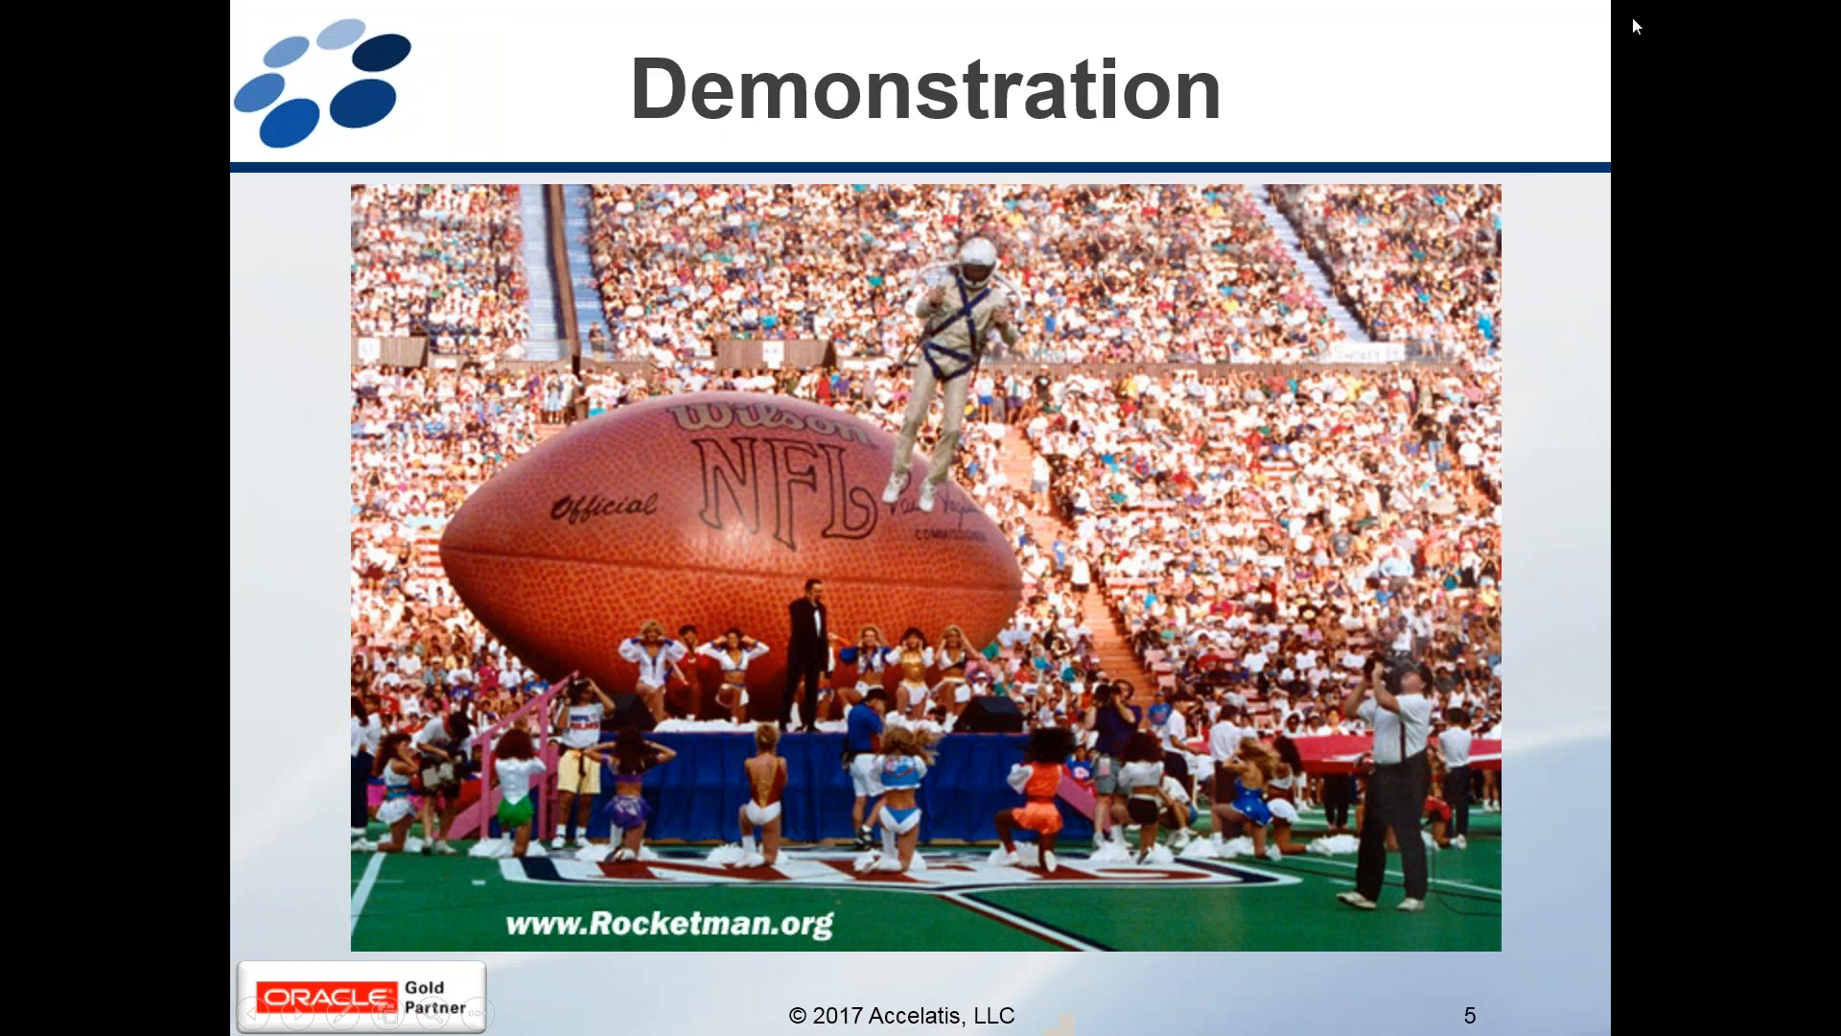
click(1573, 365)
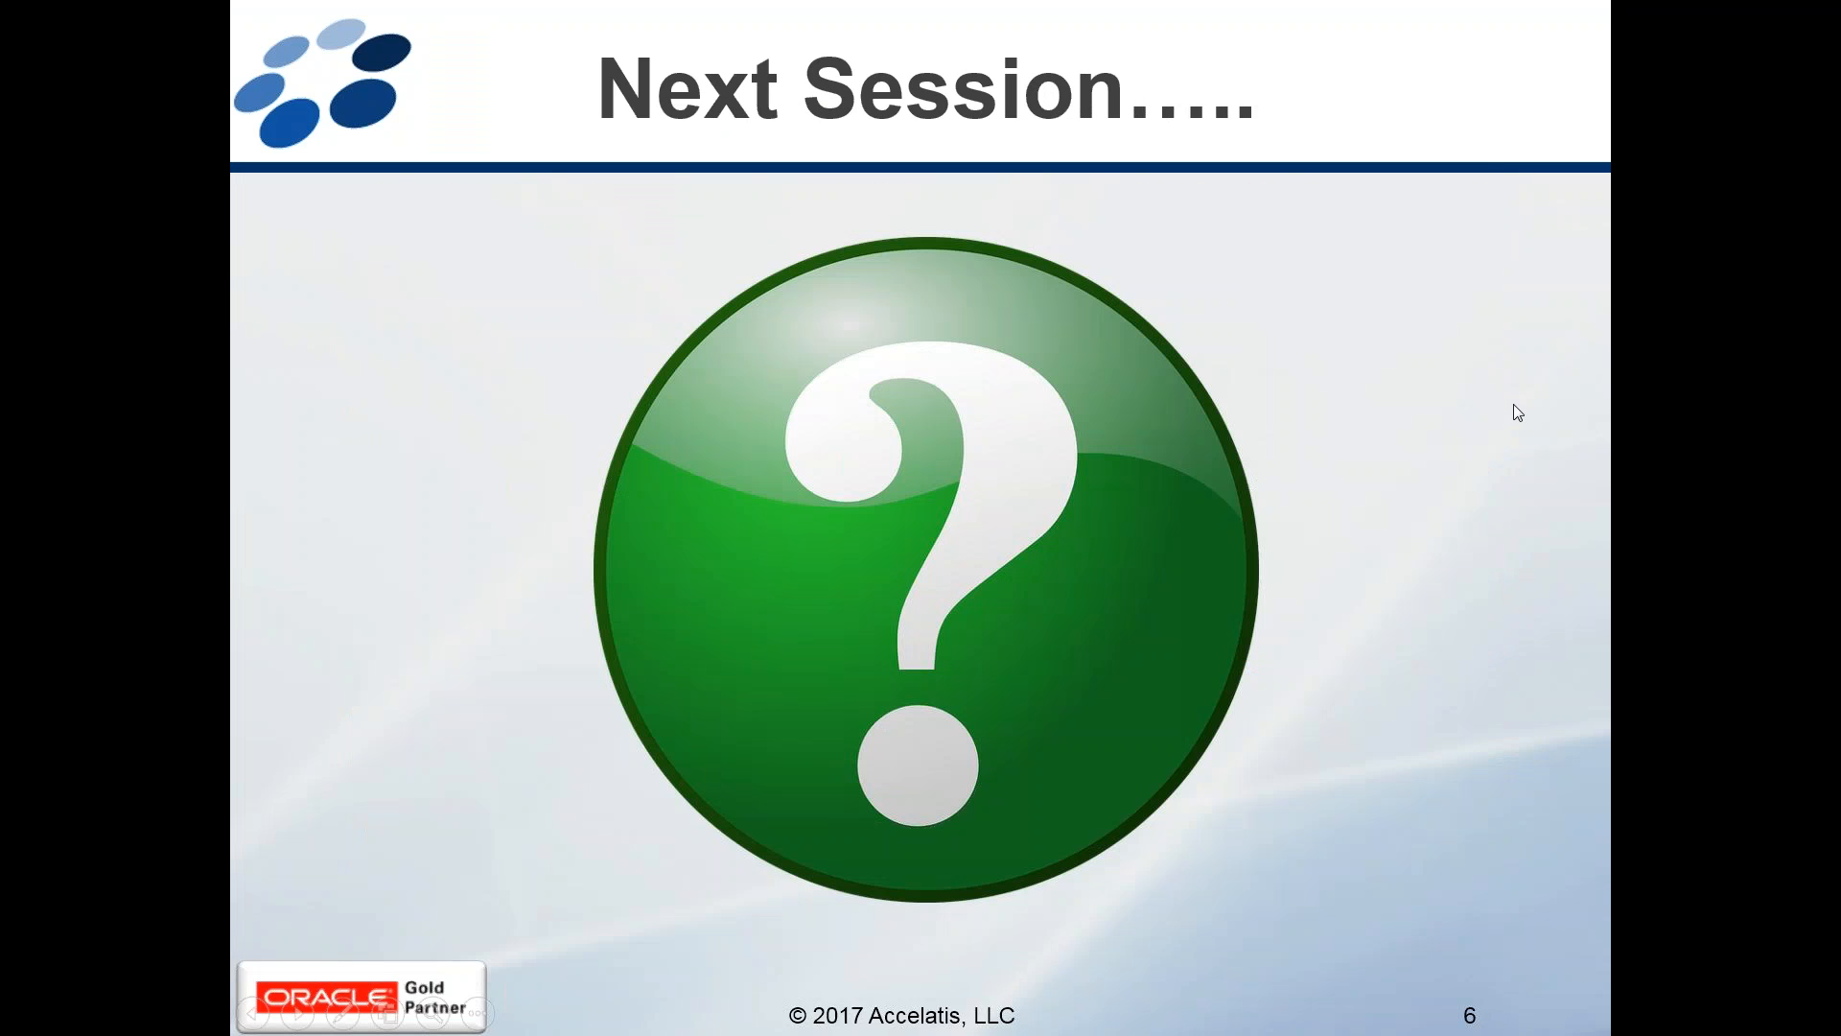